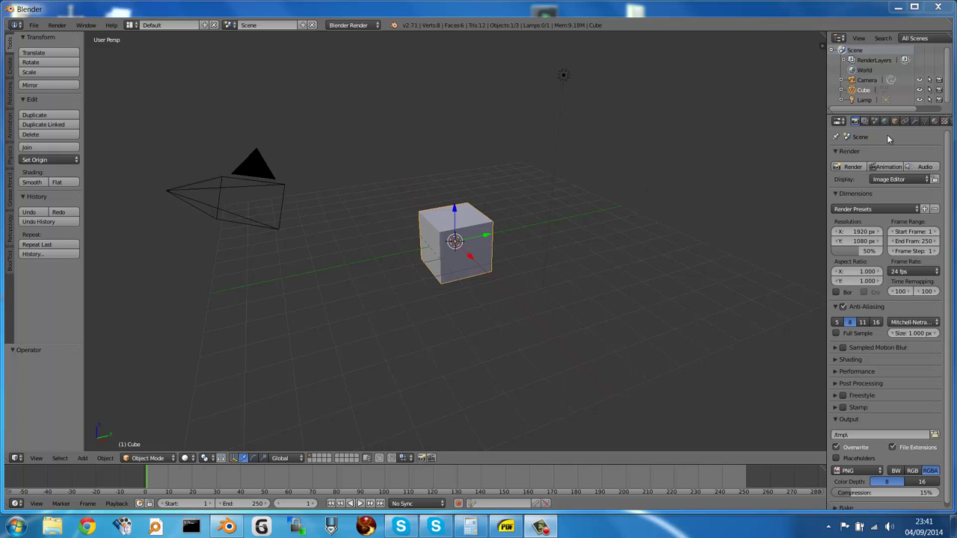
# Add a level-2 Subdivision Surface modifier to the cube, briefly previewing level 5.
pyautogui.click(914, 121)
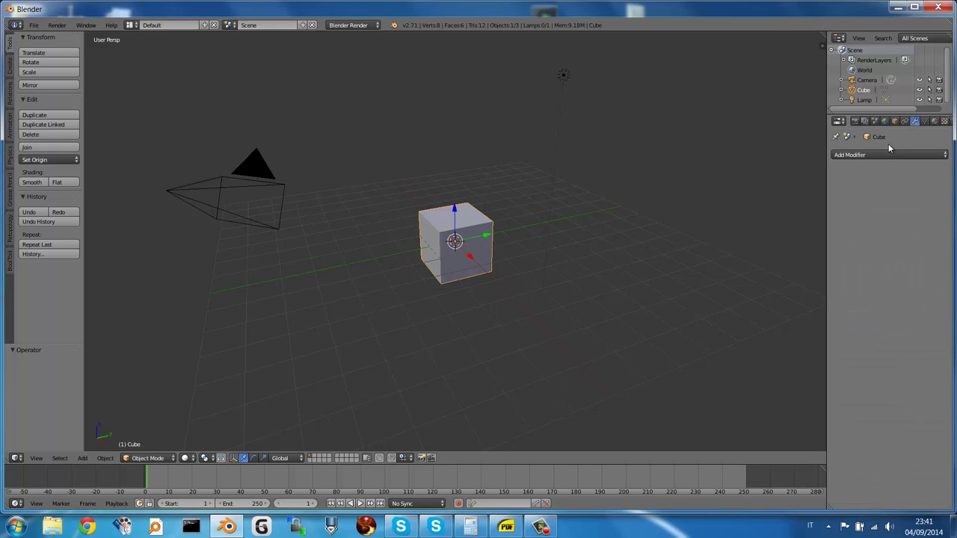
pyautogui.click(879, 156)
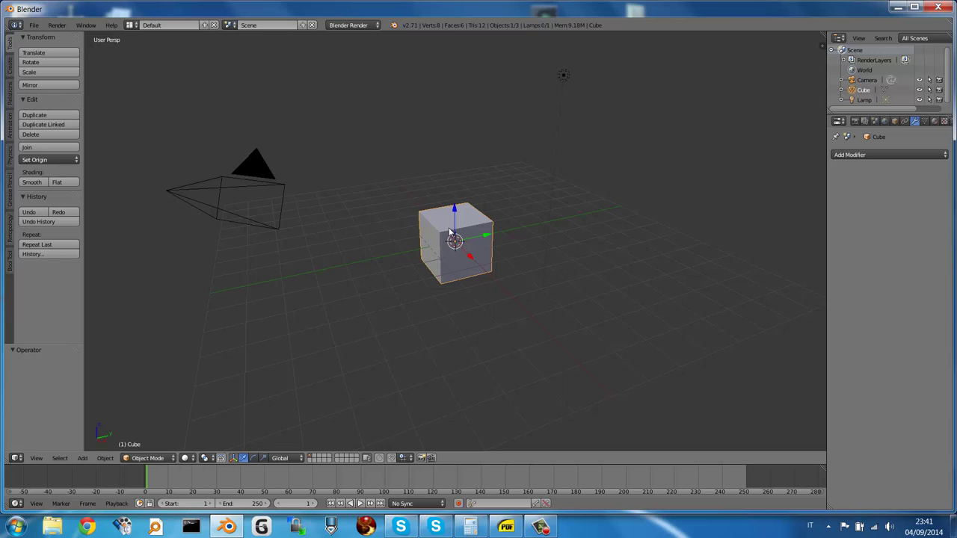
pyautogui.hotkey('ctrl', '2')
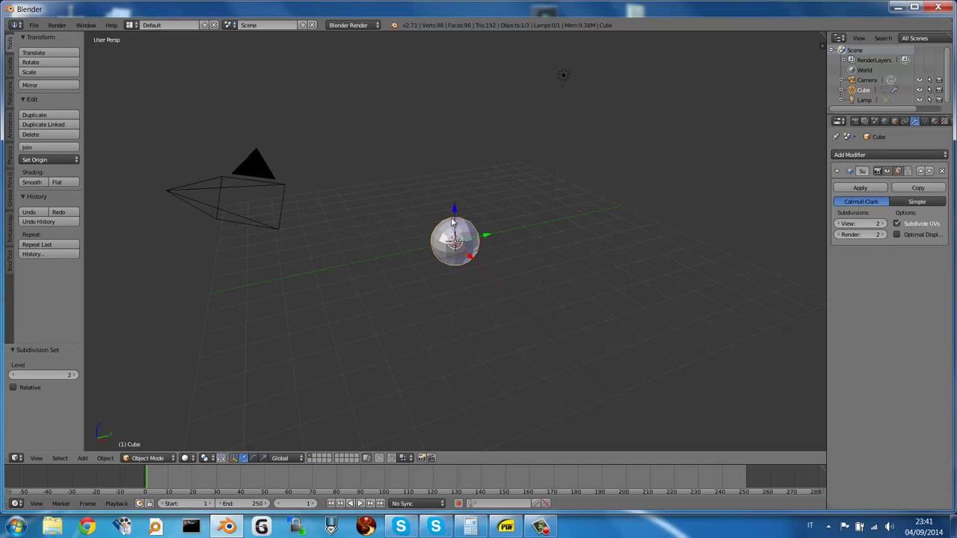
pyautogui.hotkey('ctrl', '5')
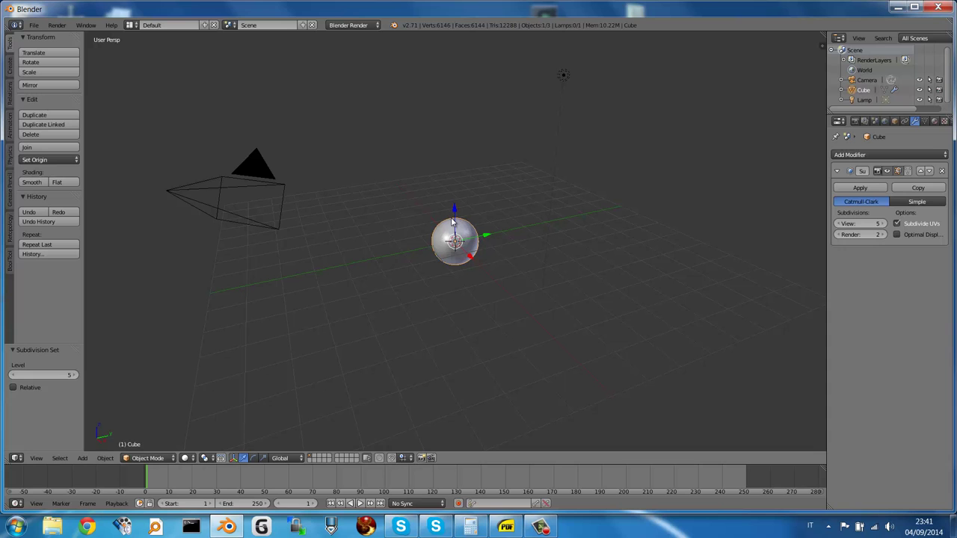
pyautogui.hotkey('ctrl', '2')
# Zoom in and orbit to a close, level front view of the sphere.
pyautogui.scroll(3, 450, 221)
pyautogui.scroll(4, 451, 221)
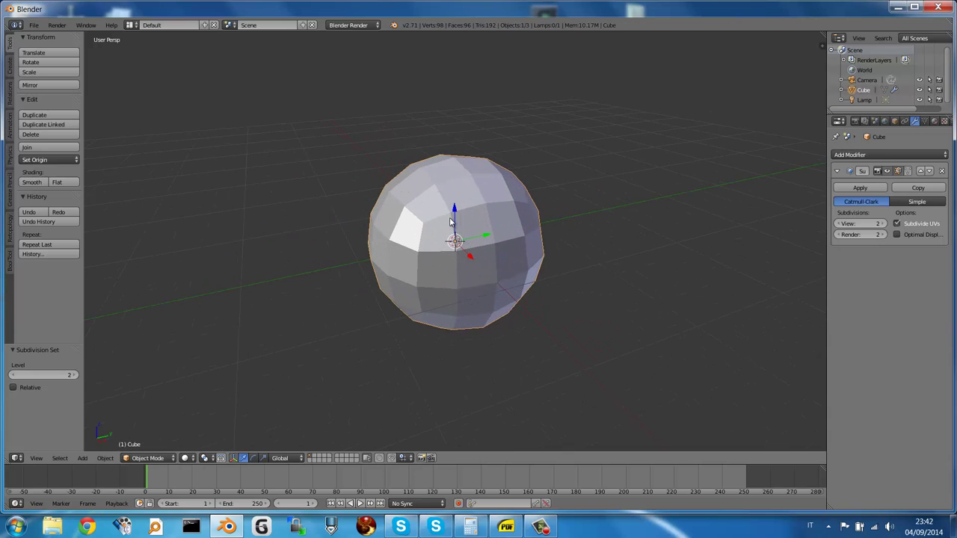
pyautogui.moveTo(449, 203)
pyautogui.mouseDown(button='middle')
pyautogui.moveTo(507, 183)
pyautogui.moveTo(466, 171)
pyautogui.moveTo(459, 210)
pyautogui.moveTo(424, 214)
pyautogui.mouseUp(button='middle')
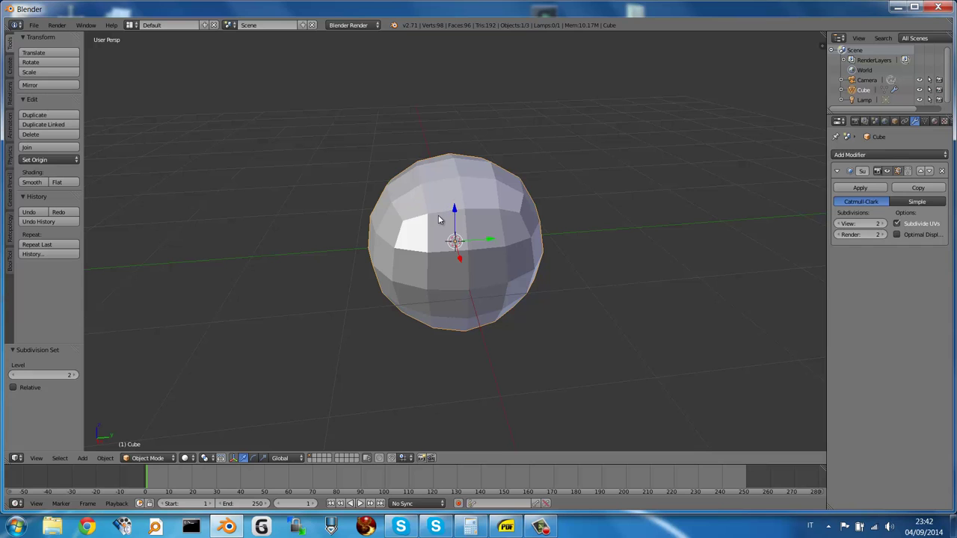
pyautogui.moveTo(464, 208)
pyautogui.mouseDown(button='middle')
pyautogui.moveTo(487, 167)
pyautogui.moveTo(483, 184)
pyautogui.moveTo(448, 209)
pyautogui.moveTo(458, 246)
pyautogui.moveTo(474, 187)
pyautogui.moveTo(467, 206)
pyautogui.moveTo(482, 196)
pyautogui.moveTo(469, 192)
pyautogui.moveTo(456, 206)
pyautogui.mouseUp(button='middle')
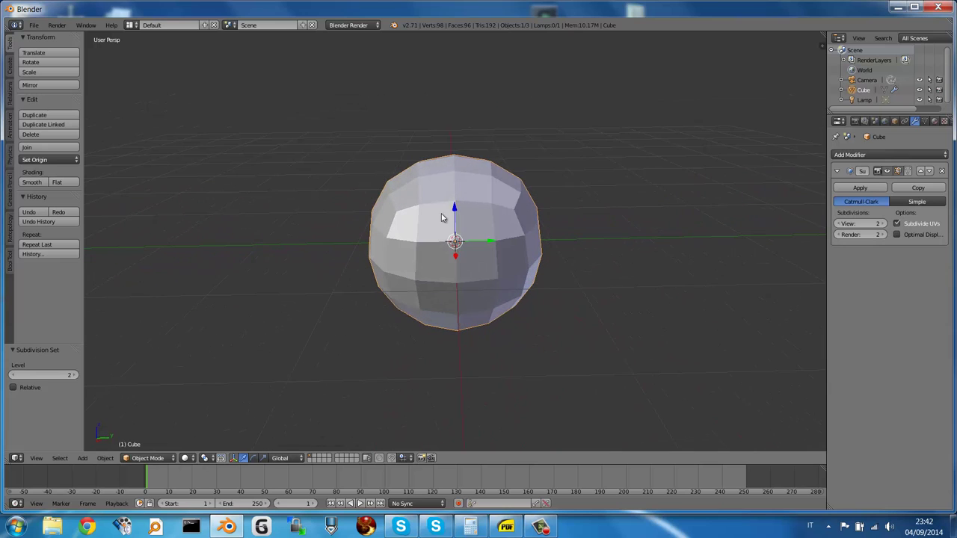
# Apply the Subdivision Surface modifier and add a Multiresolution modifier.
pyautogui.click(861, 189)
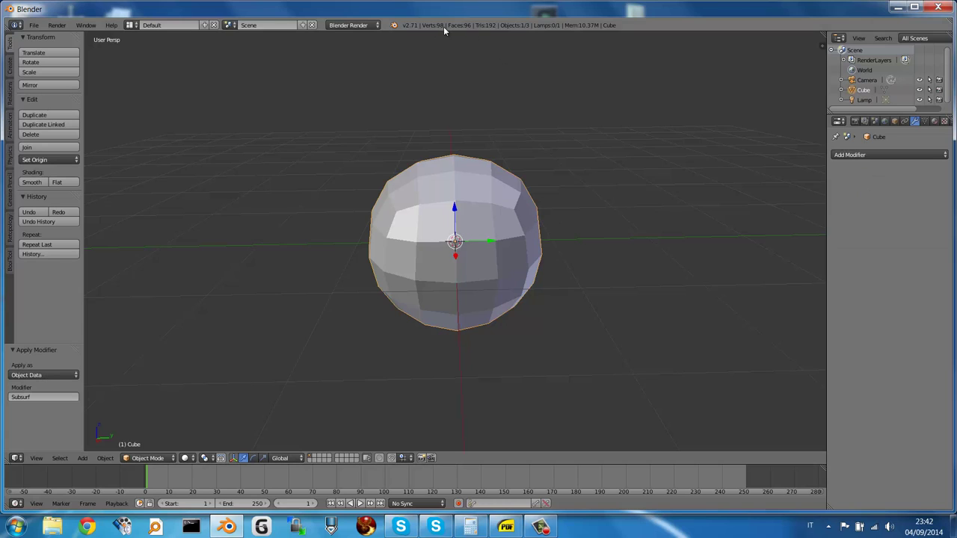
pyautogui.click(875, 155)
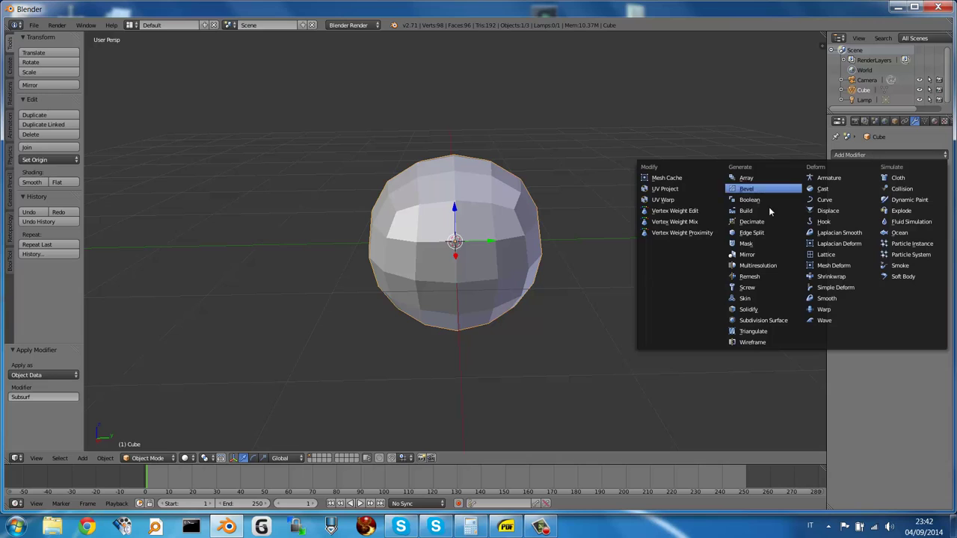
pyautogui.click(758, 267)
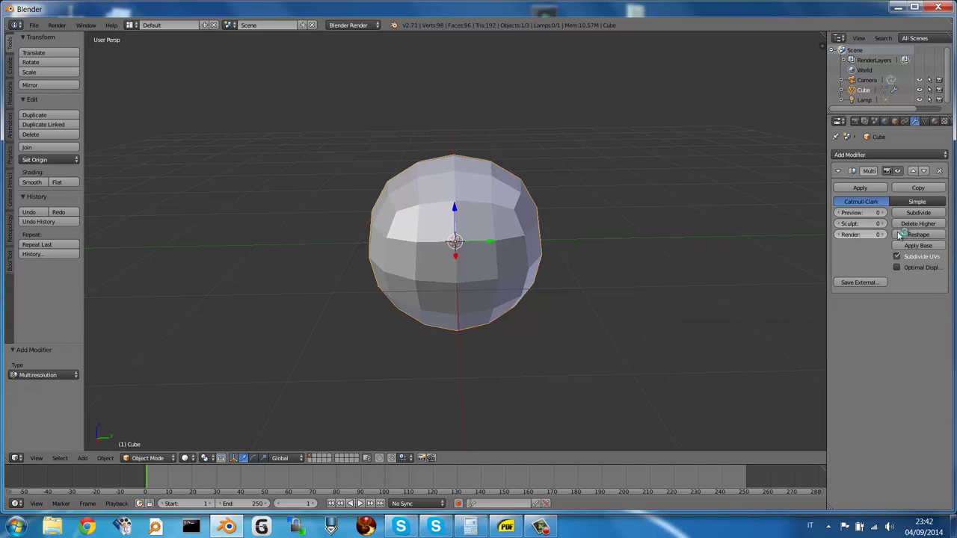
# Subdivide the Multiresolution modifier five times to reach level 5.
pyautogui.click(918, 214)
pyautogui.click(919, 214)
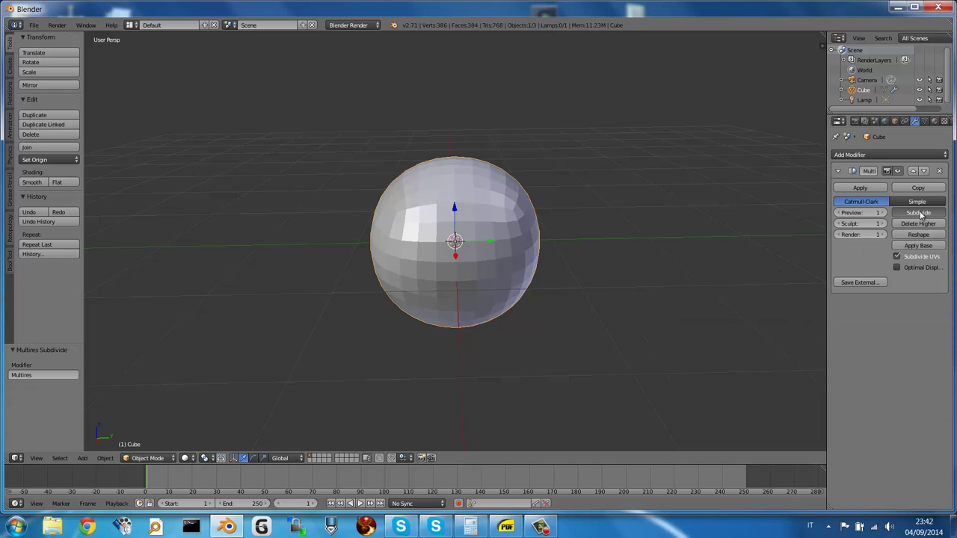
pyautogui.click(921, 214)
pyautogui.click(921, 214)
pyautogui.click(921, 215)
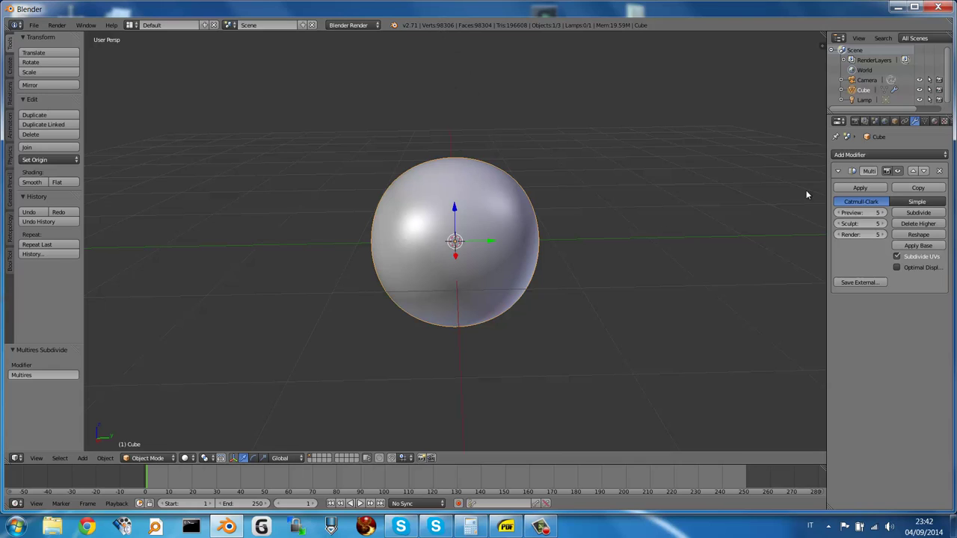
# Shade the sphere smooth and switch the view to orthographic.
pyautogui.click(32, 182)
pyautogui.scroll(3, 424, 253)
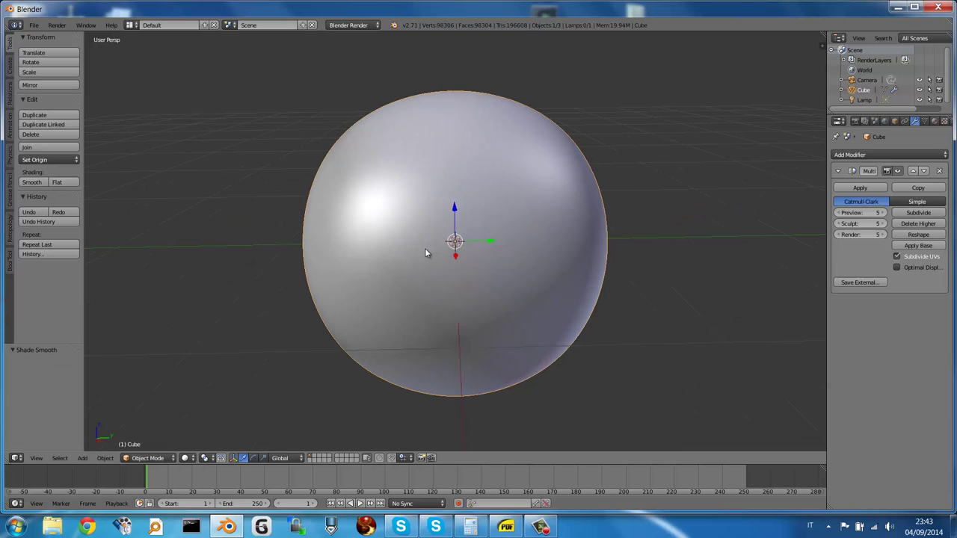
pyautogui.moveTo(407, 228)
pyautogui.mouseDown(button='middle')
pyautogui.moveTo(402, 208)
pyautogui.moveTo(376, 228)
pyautogui.moveTo(387, 242)
pyautogui.moveTo(430, 229)
pyautogui.moveTo(395, 209)
pyautogui.moveTo(444, 220)
pyautogui.moveTo(474, 147)
pyautogui.moveTo(429, 231)
pyautogui.moveTo(481, 196)
pyautogui.moveTo(542, 231)
pyautogui.moveTo(479, 217)
pyautogui.moveTo(442, 182)
pyautogui.moveTo(458, 224)
pyautogui.moveTo(449, 229)
pyautogui.mouseUp(button='middle')
pyautogui.press('KP_5')
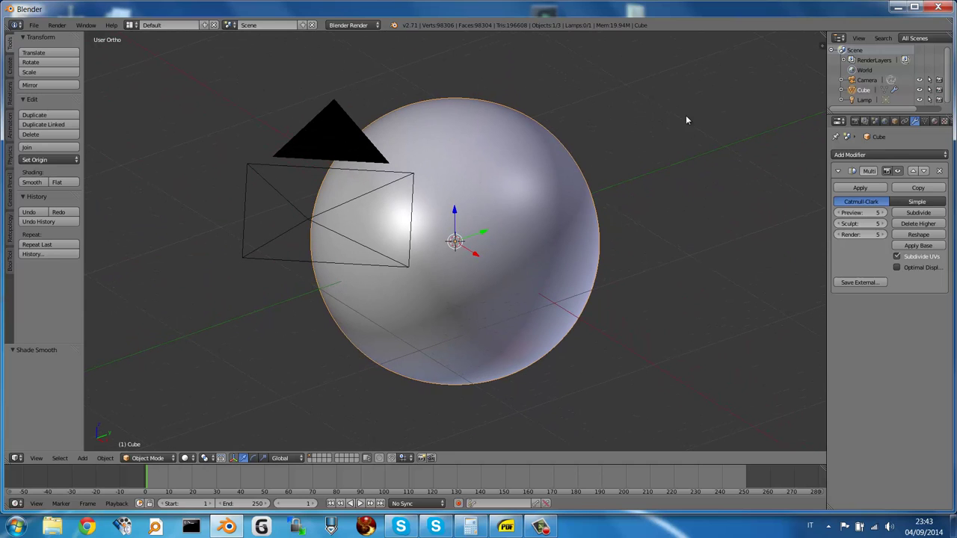
# Turn on Only Render in the sidebar's Display panel to hide grid, camera and outlines.
pyautogui.click(818, 45)
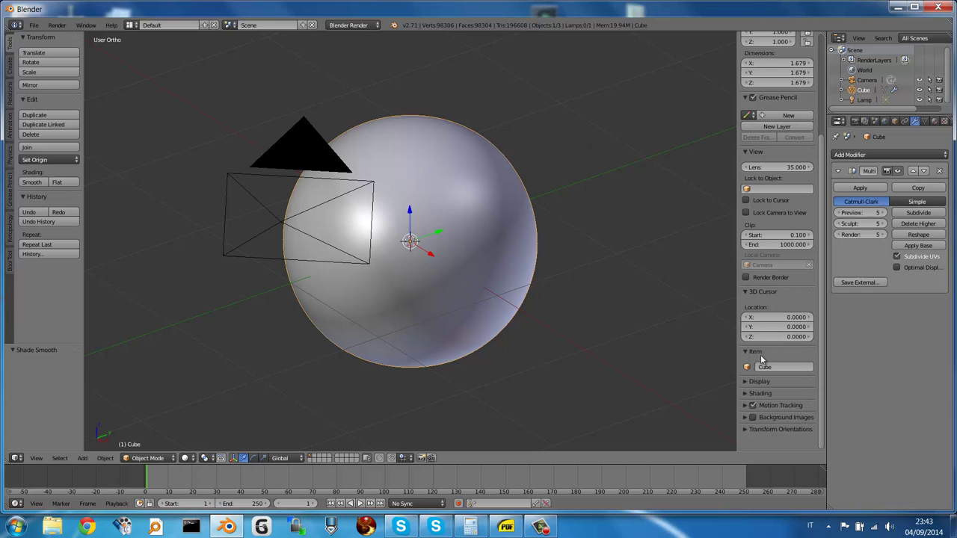
pyautogui.click(750, 384)
pyautogui.scroll(-2, 821, 344)
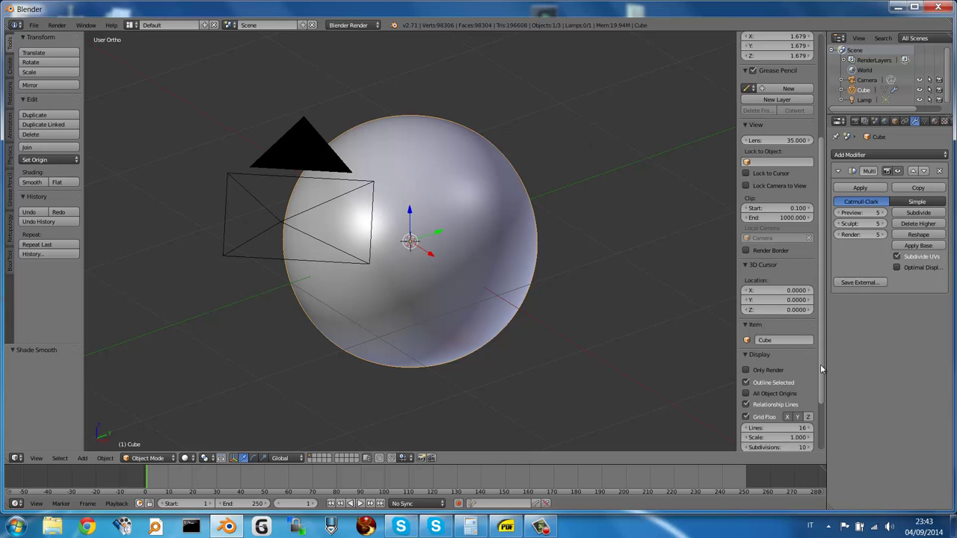
pyautogui.click(747, 357)
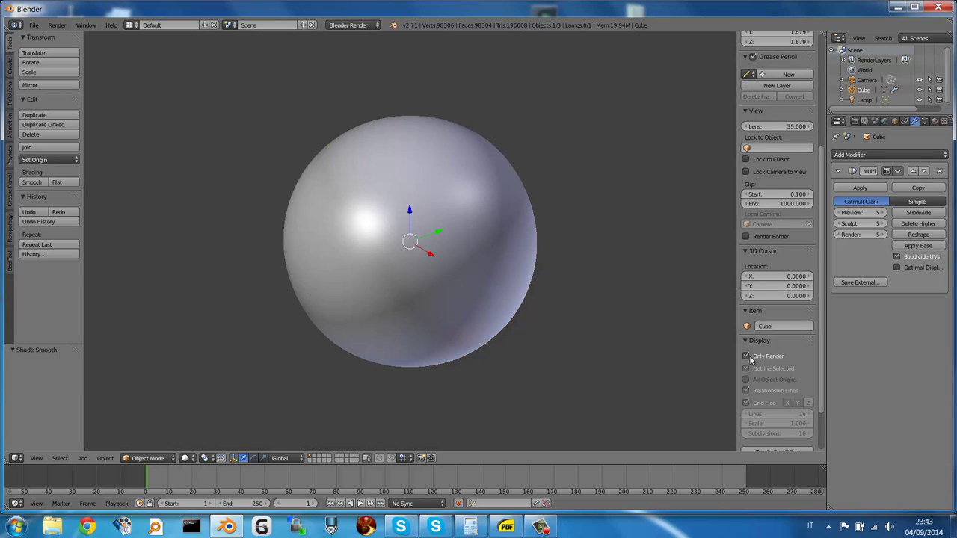
# Settle the view into a straight orthographic side view of the sphere.
pyautogui.moveTo(457, 256)
pyautogui.mouseDown(button='middle')
pyautogui.moveTo(472, 199)
pyautogui.moveTo(537, 220)
pyautogui.moveTo(522, 269)
pyautogui.moveTo(556, 315)
pyautogui.moveTo(532, 229)
pyautogui.mouseUp(button='middle')
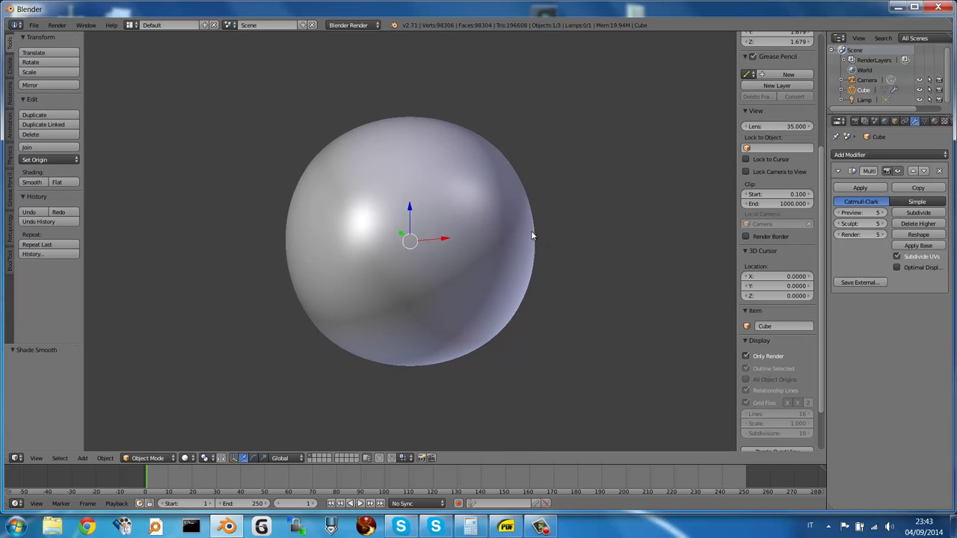
pyautogui.press('KP_3')
pyautogui.moveTo(421, 207)
pyautogui.mouseDown(button='middle')
pyautogui.moveTo(474, 220)
pyautogui.moveTo(434, 222)
pyautogui.moveTo(451, 193)
pyautogui.moveTo(429, 179)
pyautogui.moveTo(427, 229)
pyautogui.mouseUp(button='middle')
pyautogui.press('KP_3')
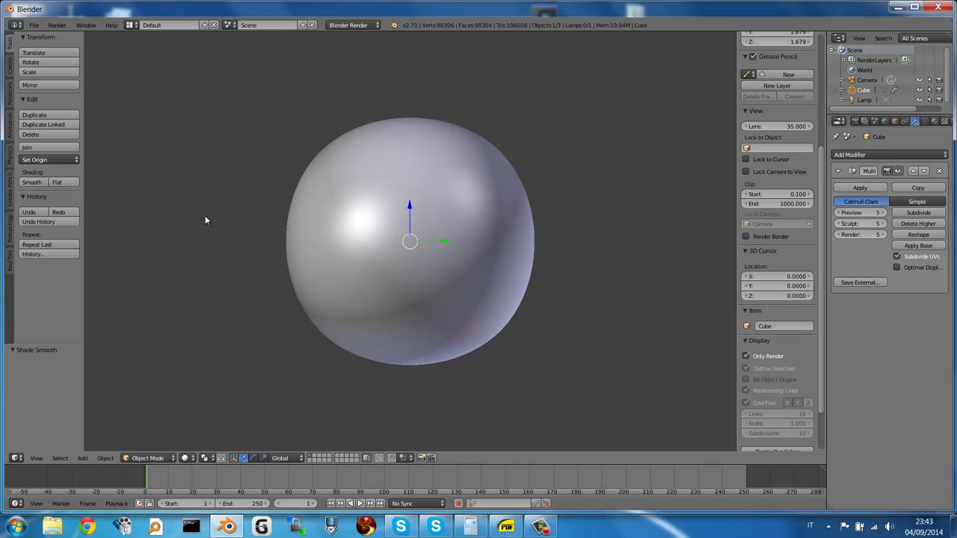
# Switch the sphere to Sculpt Mode and choose the standard Brush sculpt brush.
pyautogui.click(150, 459)
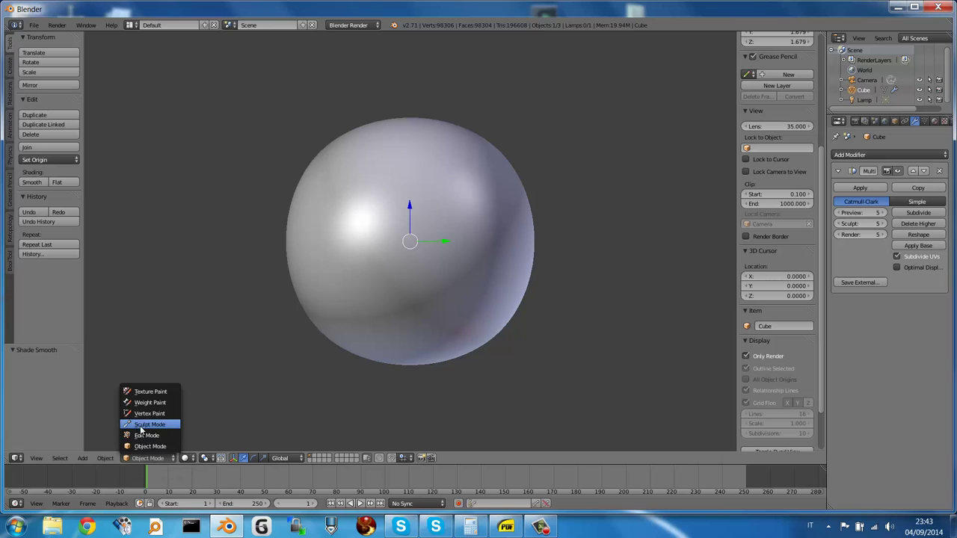
pyautogui.click(150, 425)
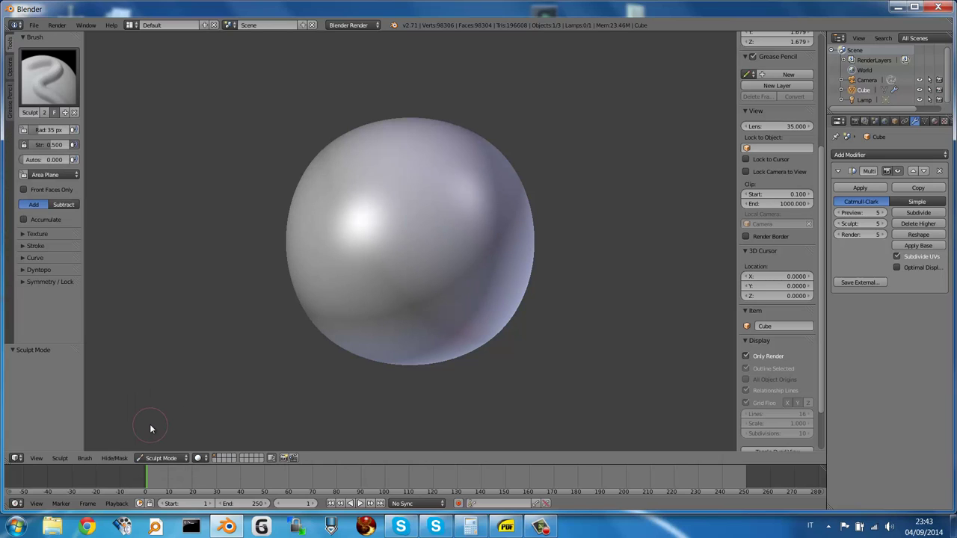
pyautogui.click(47, 70)
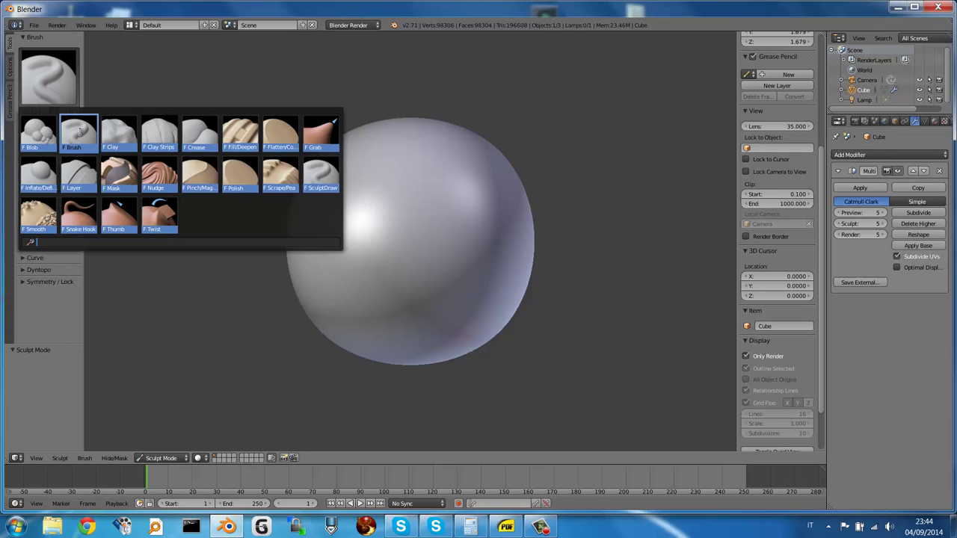
pyautogui.click(76, 134)
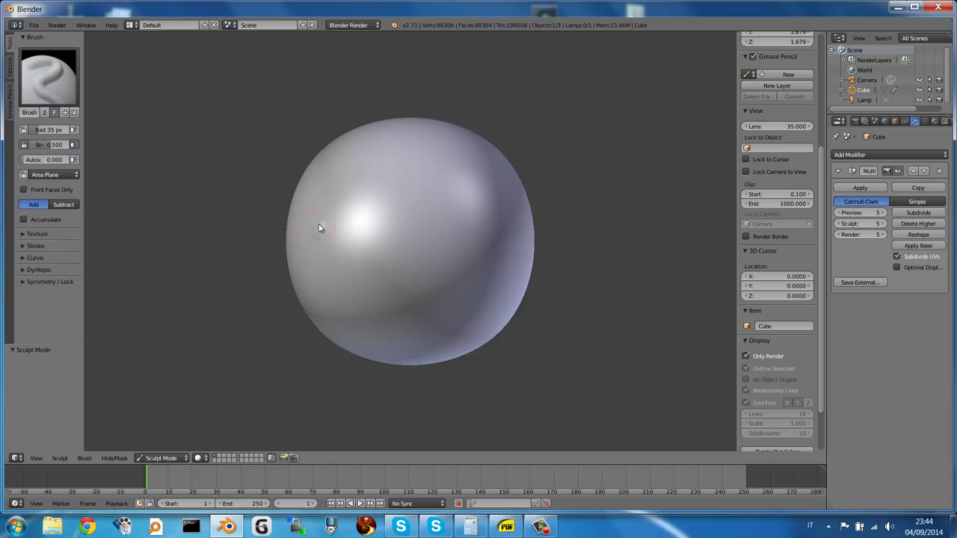
# Sculpt the first raised strokes and ridges on the sphere's upper-left.
pyautogui.moveTo(320, 229)
pyautogui.mouseDown()
pyautogui.moveTo(335, 207)
pyautogui.moveTo(357, 203)
pyautogui.moveTo(383, 216)
pyautogui.moveTo(385, 241)
pyautogui.mouseUp()
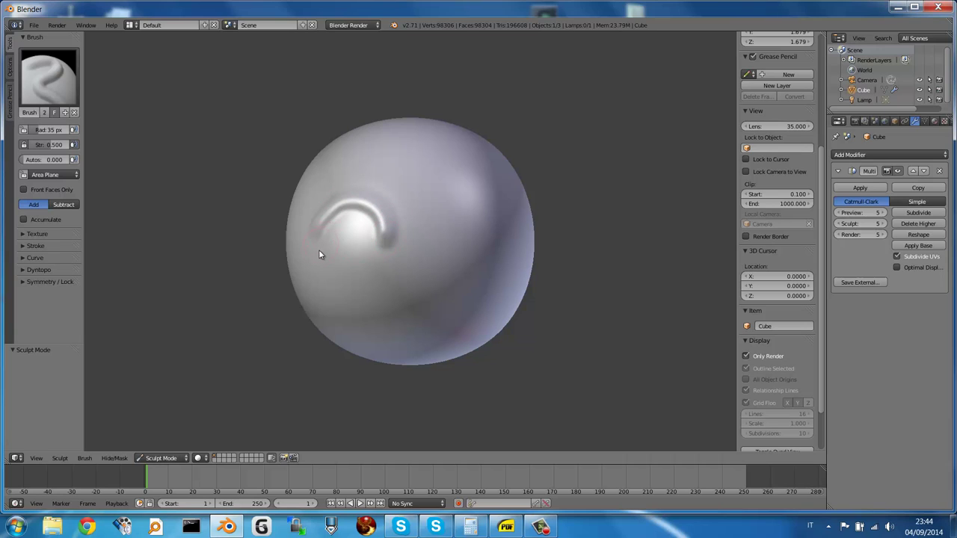
pyautogui.moveTo(324, 252); pyautogui.dragTo(341, 243)
pyautogui.moveTo(326, 184)
pyautogui.mouseDown()
pyautogui.moveTo(353, 180)
pyautogui.moveTo(403, 192)
pyautogui.mouseUp()
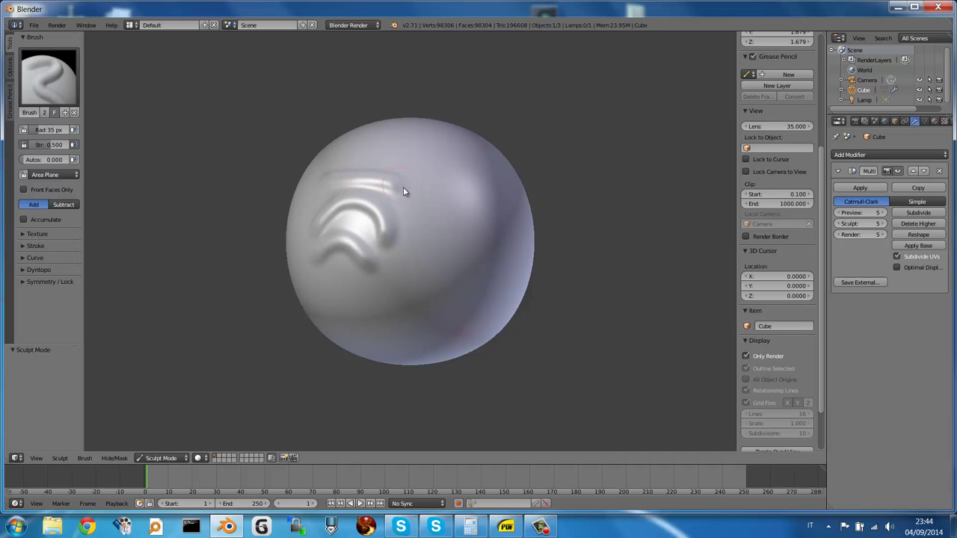
pyautogui.moveTo(348, 157)
pyautogui.mouseDown()
pyautogui.moveTo(397, 166)
pyautogui.moveTo(417, 150)
pyautogui.mouseUp()
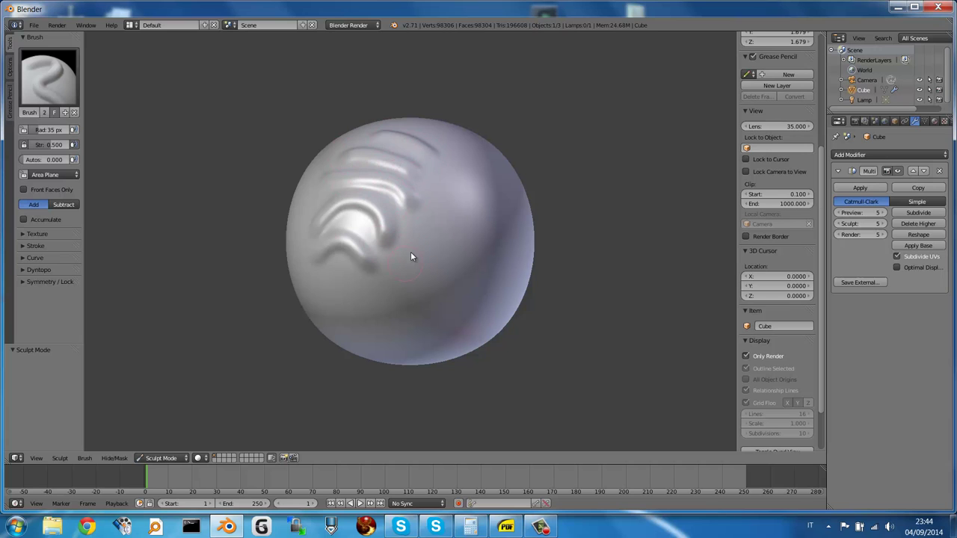
# Extend a ridge across the sphere, add one below the top ridge, and deepen it.
pyautogui.moveTo(400, 257)
pyautogui.mouseDown(button='middle')
pyautogui.moveTo(410, 225)
pyautogui.moveTo(384, 271)
pyautogui.moveTo(395, 282)
pyautogui.moveTo(423, 278)
pyautogui.moveTo(412, 282)
pyautogui.mouseUp(button='middle')
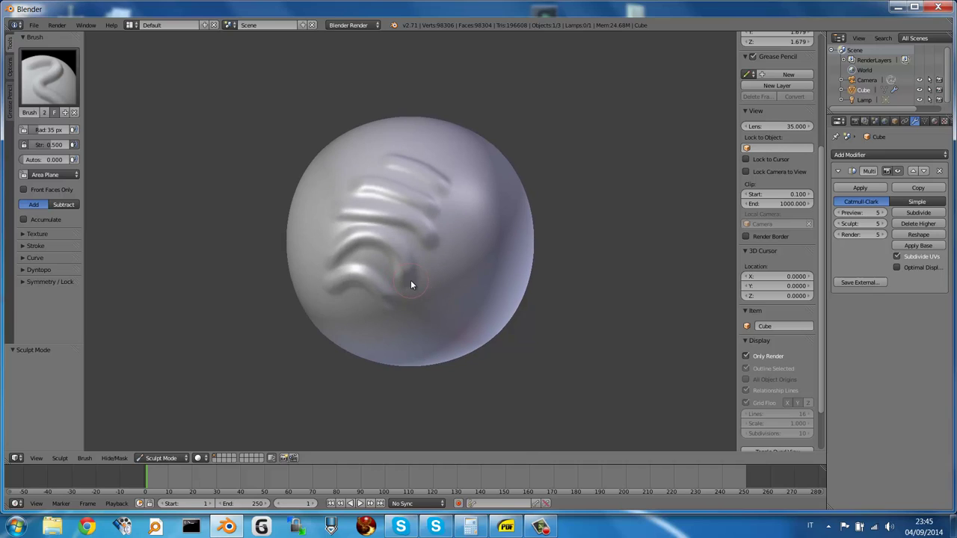
pyautogui.moveTo(398, 166); pyautogui.dragTo(438, 175)
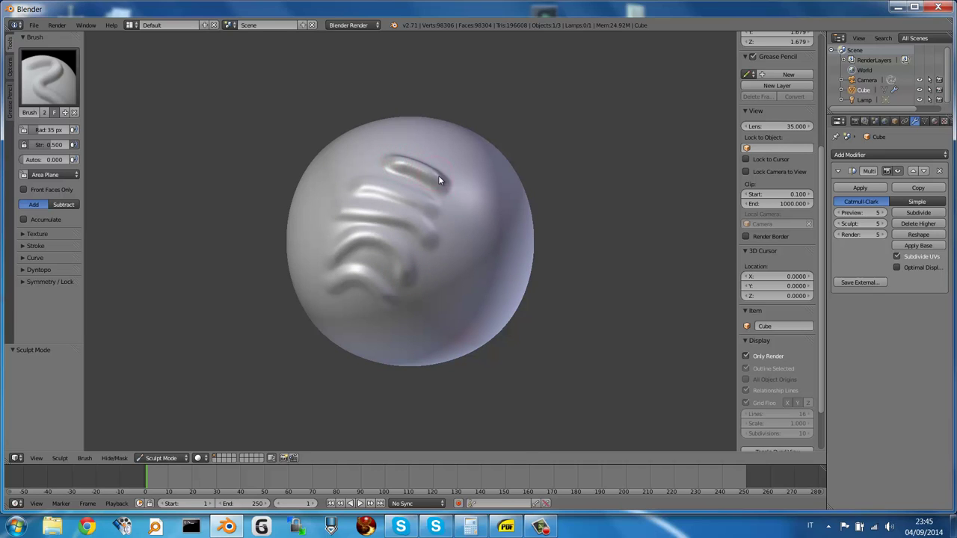
pyautogui.moveTo(437, 175)
pyautogui.mouseDown(button='middle')
pyautogui.moveTo(441, 200)
pyautogui.moveTo(441, 179)
pyautogui.moveTo(424, 192)
pyautogui.moveTo(396, 188)
pyautogui.moveTo(412, 207)
pyautogui.moveTo(427, 199)
pyautogui.mouseUp(button='middle')
pyautogui.moveTo(367, 171); pyautogui.dragTo(404, 178)
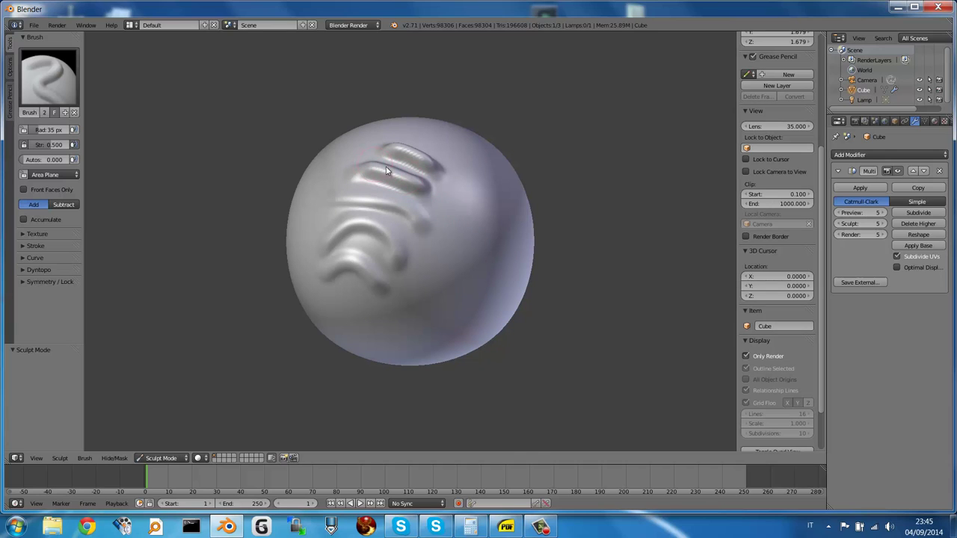
pyautogui.moveTo(459, 222); pyautogui.dragTo(342, 177, button='middle')
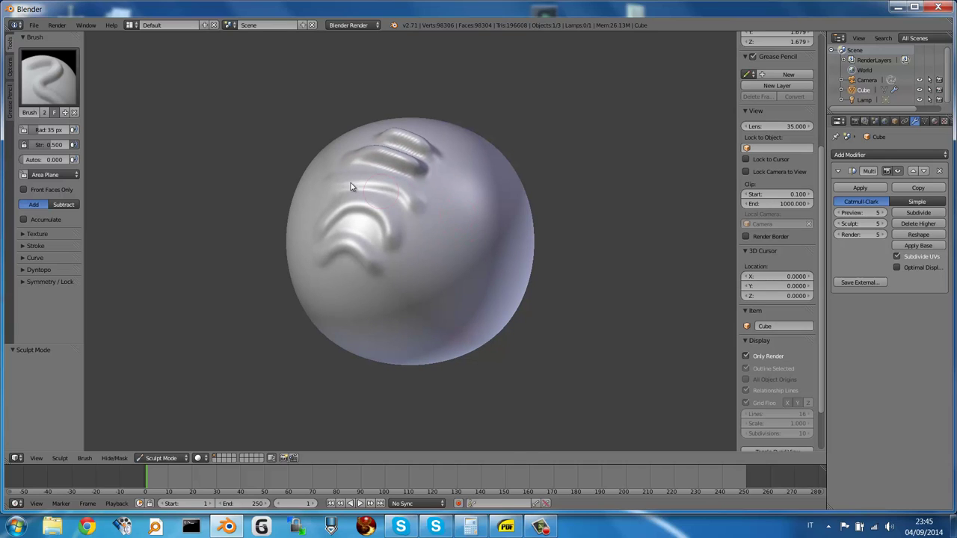
pyautogui.moveTo(342, 177)
pyautogui.mouseDown()
pyautogui.moveTo(412, 192)
pyautogui.moveTo(400, 187)
pyautogui.mouseUp()
# Zoom in to inspect the ridges, zoom back out, and undo then redo the last stroke.
pyautogui.scroll(2, 393, 189)
pyautogui.scroll(1, 393, 189)
pyautogui.scroll(1, 394, 188)
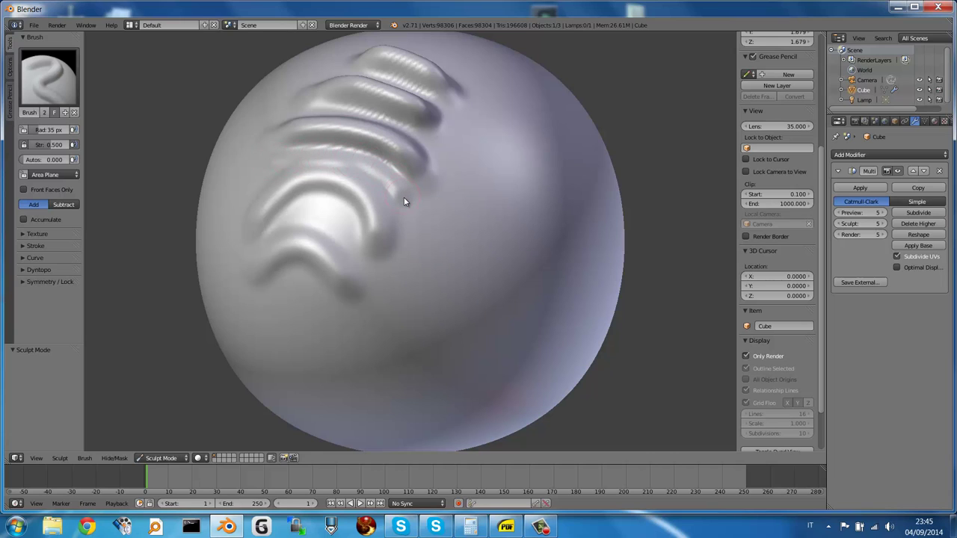
pyautogui.moveTo(397, 187)
pyautogui.mouseDown(button='middle')
pyautogui.moveTo(380, 178)
pyautogui.moveTo(408, 184)
pyautogui.mouseUp(button='middle')
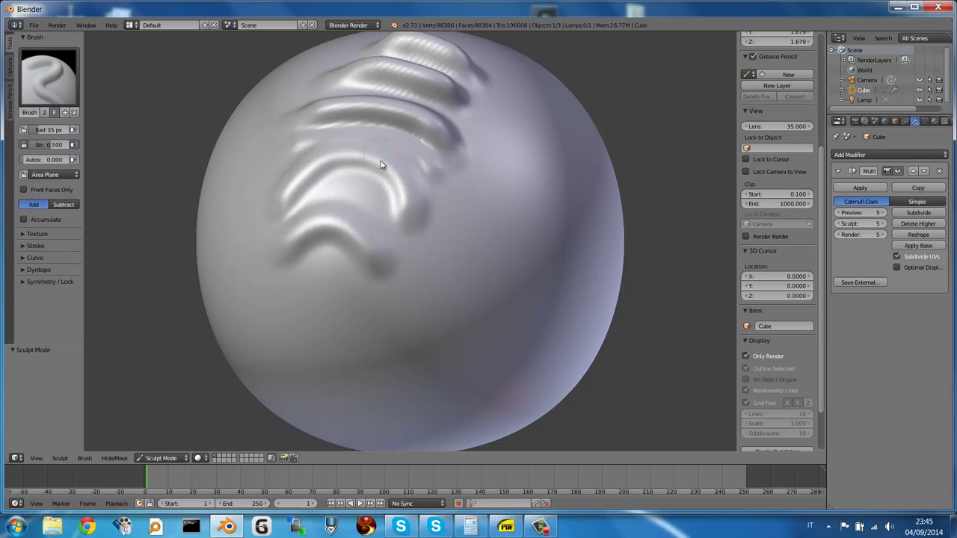
pyautogui.scroll(-1, 383, 169)
pyautogui.scroll(-2, 384, 168)
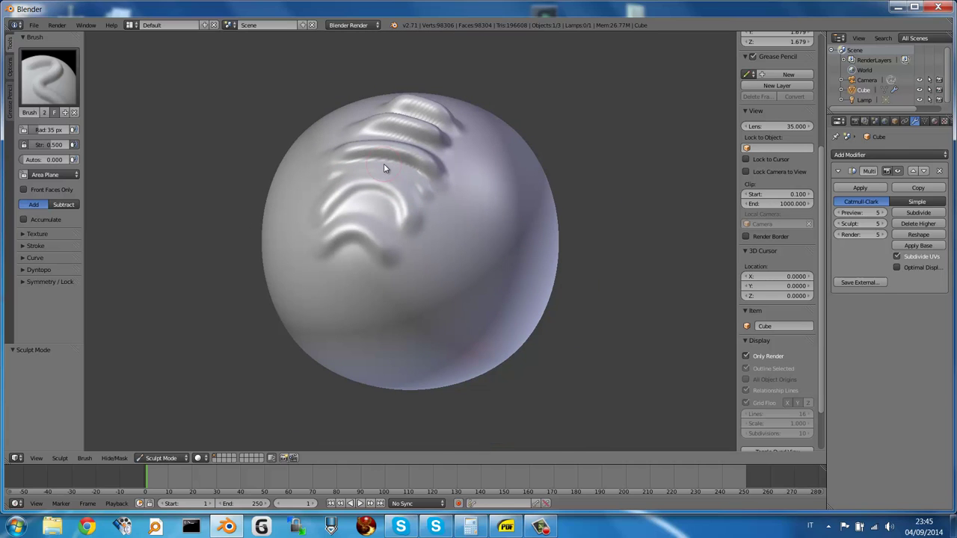
pyautogui.hotkey('ctrl', 'z')
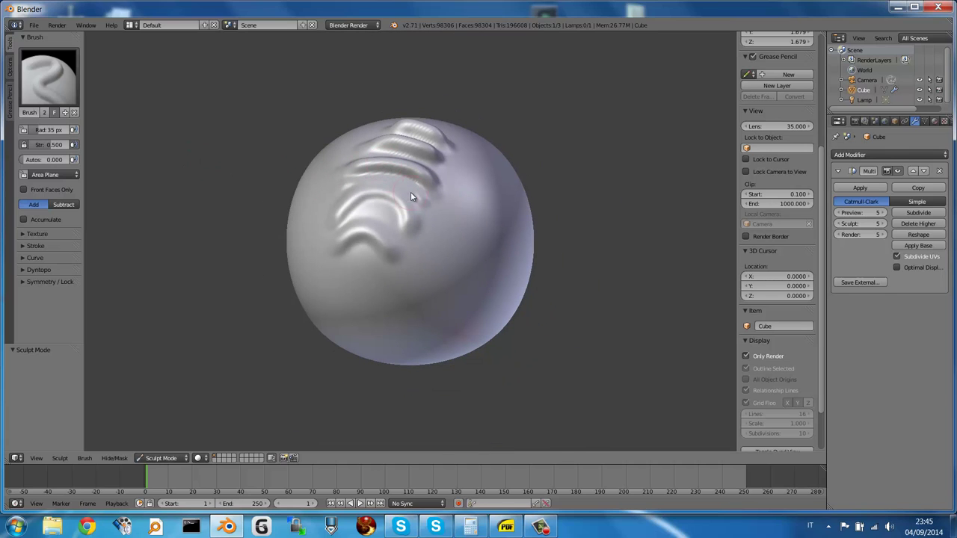
pyautogui.hotkey('ctrl', 'shift', 'z')
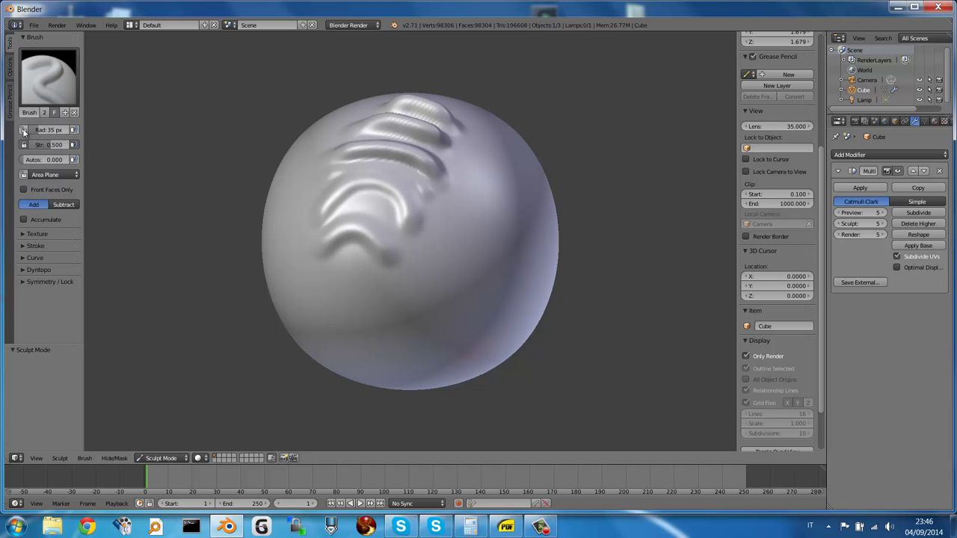
# Lock the brush radius to scene units at 0.10.
pyautogui.click(25, 131)
pyautogui.scroll(2, 412, 215)
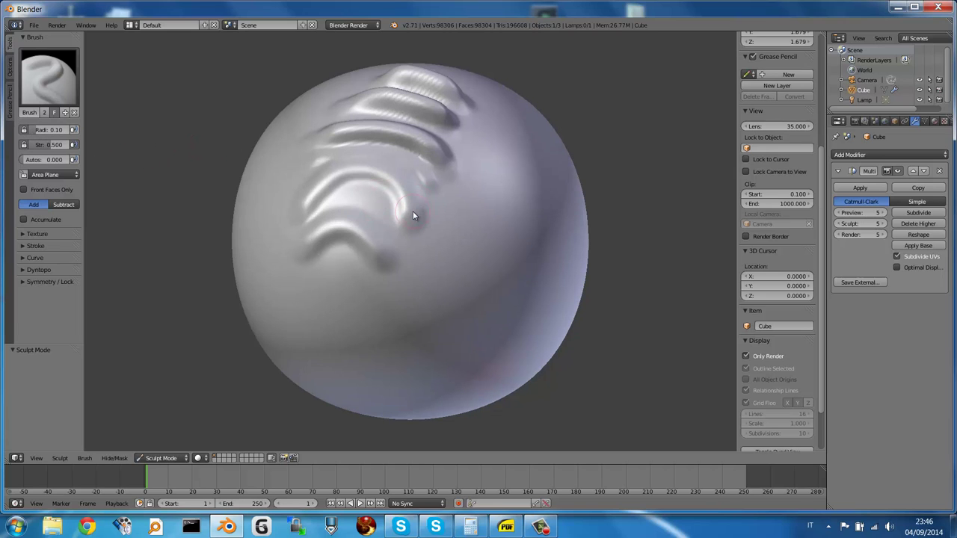
pyautogui.scroll(1, 412, 215)
pyautogui.scroll(2, 413, 216)
pyautogui.scroll(2, 412, 215)
pyautogui.scroll(1, 413, 216)
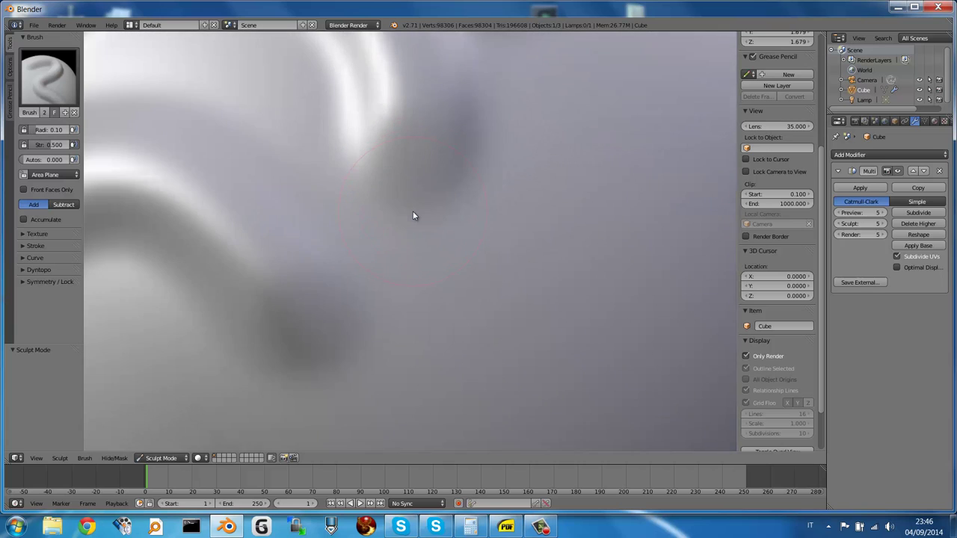
pyautogui.scroll(-3, 413, 215)
pyautogui.scroll(-4, 413, 216)
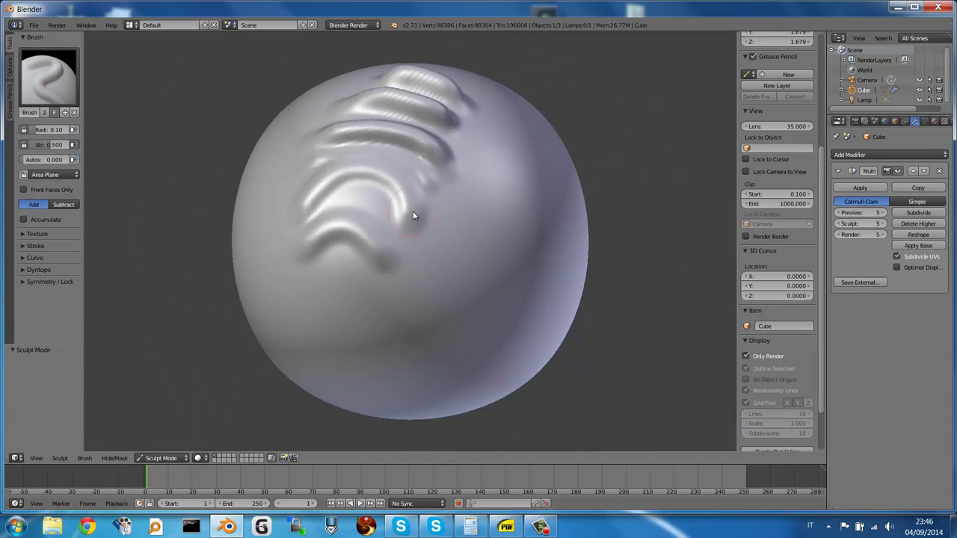
pyautogui.scroll(2, 412, 215)
pyautogui.scroll(1, 413, 214)
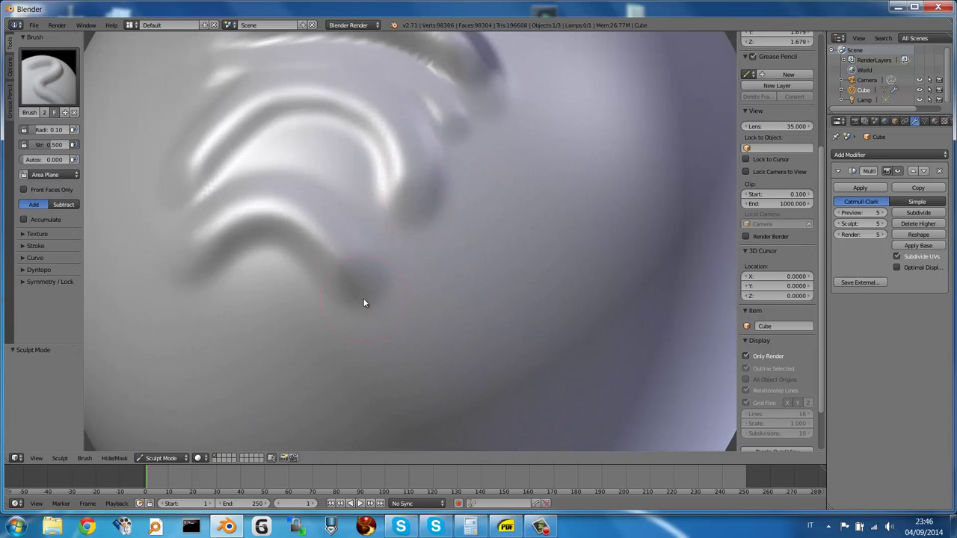
# Sculpt a new curved ridge beneath the others, then start enlarging the brush radius.
pyautogui.moveTo(332, 349)
pyautogui.mouseDown()
pyautogui.moveTo(317, 327)
pyautogui.moveTo(252, 312)
pyautogui.moveTo(178, 340)
pyautogui.moveTo(246, 309)
pyautogui.mouseUp()
pyautogui.scroll(-2, 367, 270)
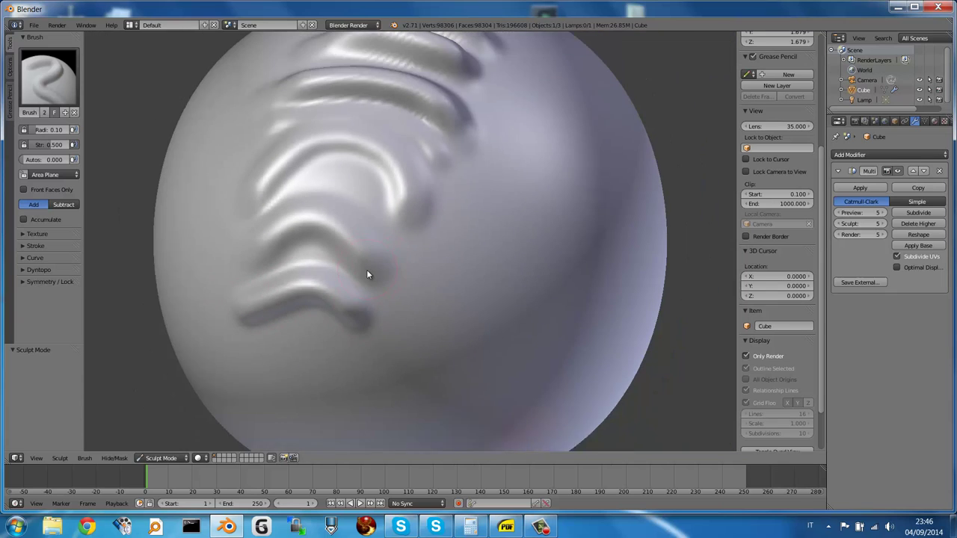
pyautogui.scroll(-1, 366, 270)
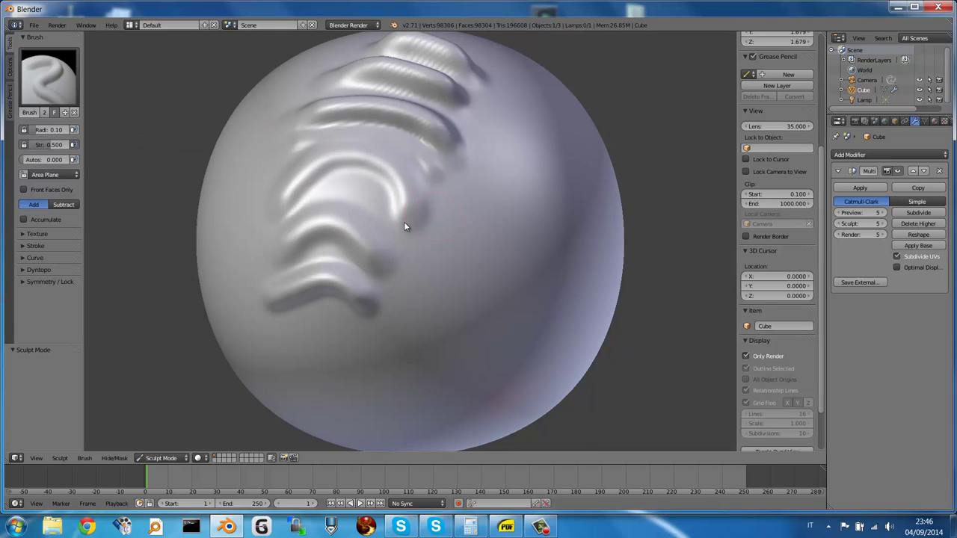
pyautogui.moveTo(432, 213)
pyautogui.mouseDown(button='middle')
pyautogui.moveTo(397, 214)
pyautogui.moveTo(393, 236)
pyautogui.moveTo(418, 231)
pyautogui.mouseUp(button='middle')
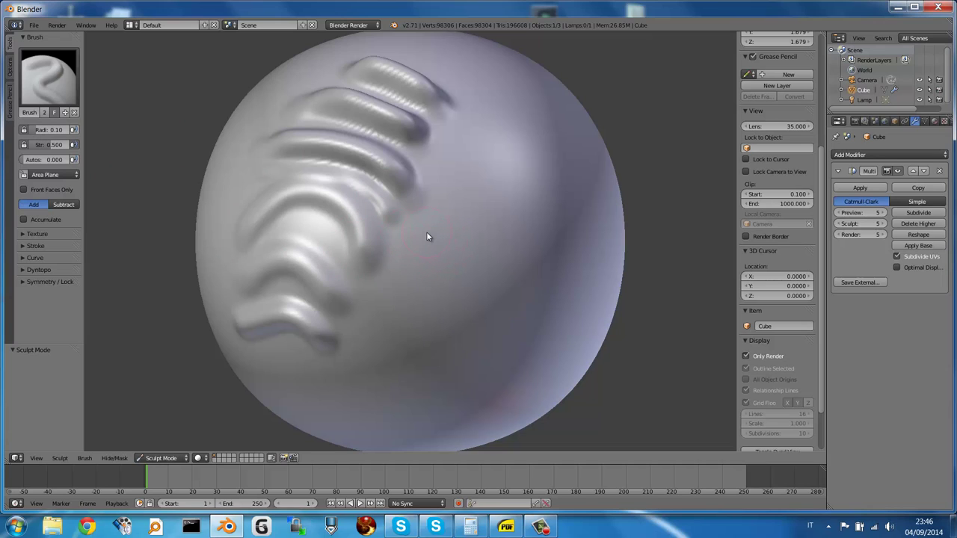
pyautogui.click(402, 233)
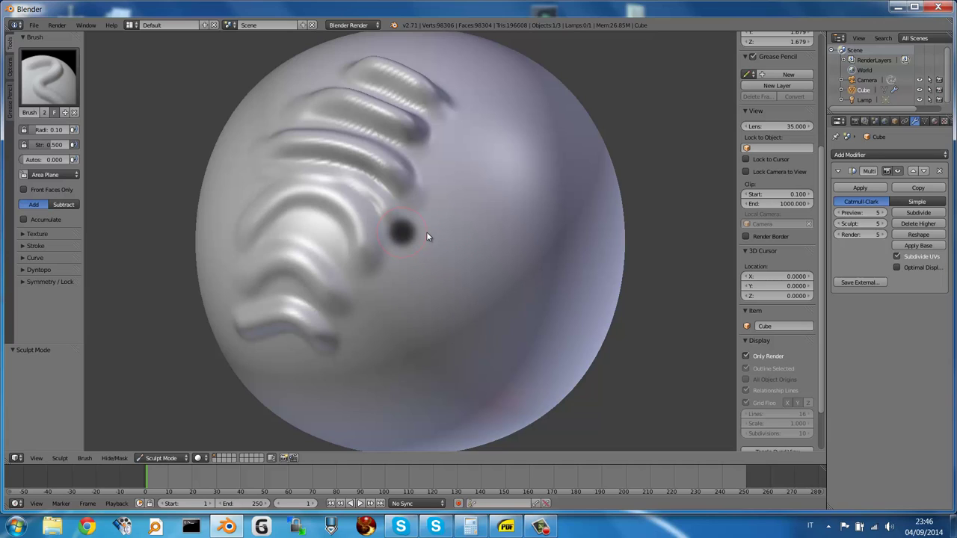
pyautogui.moveTo(427, 232)
pyautogui.mouseDown()
pyautogui.moveTo(507, 248)
pyautogui.moveTo(446, 249)
pyautogui.moveTo(407, 236)
pyautogui.mouseUp()
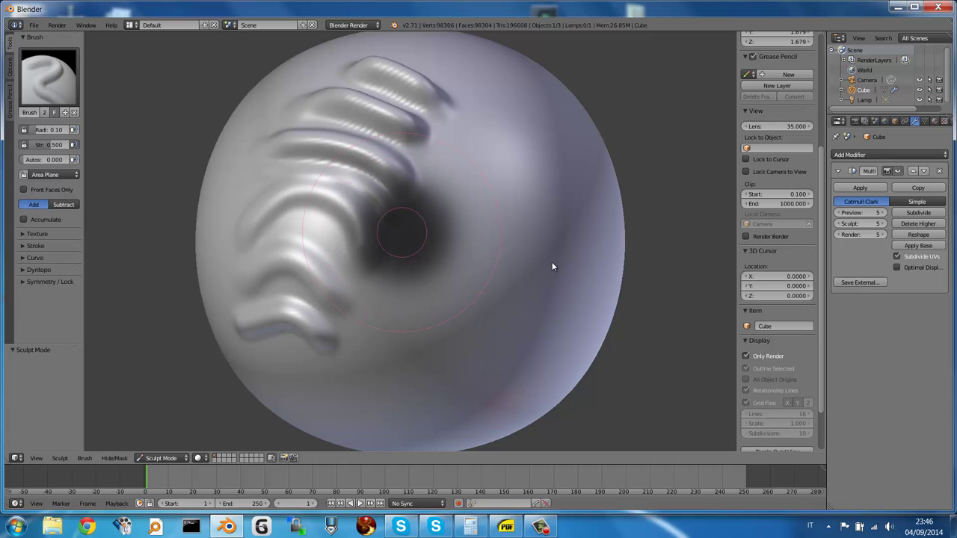
# Set brush radius 0.39 and build a broad flattened mass below the ridges.
pyautogui.press('f')
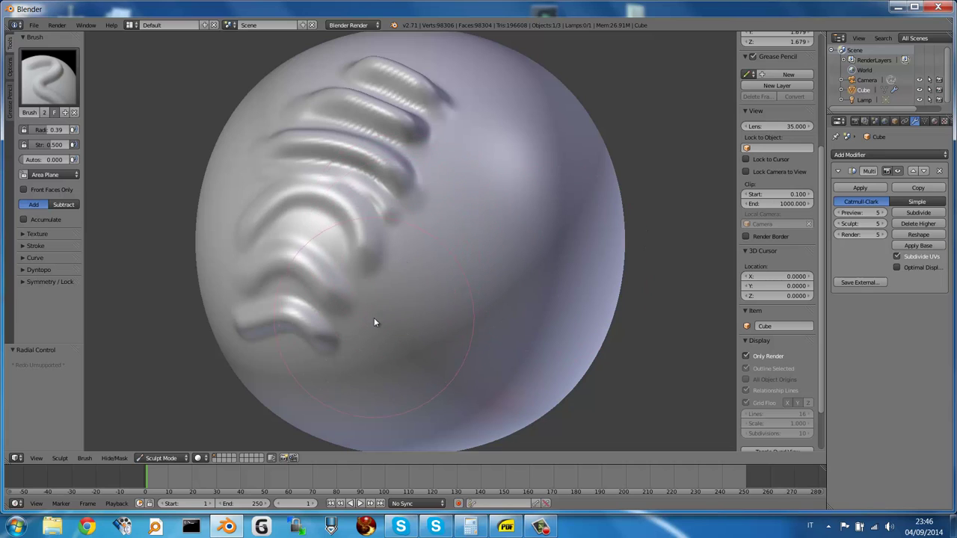
pyautogui.moveTo(374, 321)
pyautogui.mouseDown()
pyautogui.moveTo(431, 310)
pyautogui.moveTo(470, 279)
pyautogui.moveTo(483, 184)
pyautogui.moveTo(477, 281)
pyautogui.moveTo(427, 341)
pyautogui.mouseUp()
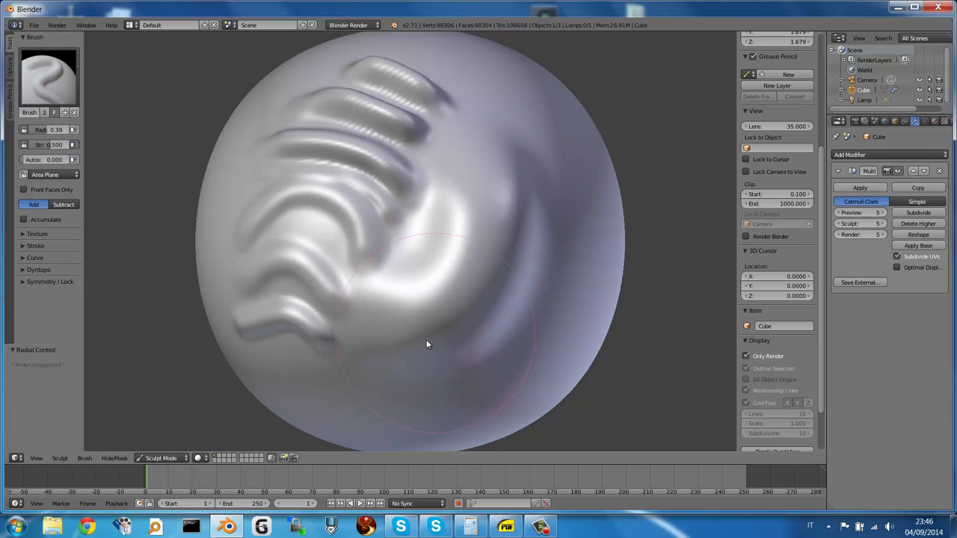
pyautogui.moveTo(523, 131)
pyautogui.mouseDown()
pyautogui.moveTo(562, 198)
pyautogui.moveTo(551, 293)
pyautogui.moveTo(502, 387)
pyautogui.mouseUp()
pyautogui.moveTo(470, 237)
pyautogui.mouseDown(button='middle')
pyautogui.moveTo(487, 235)
pyautogui.moveTo(485, 192)
pyautogui.mouseUp(button='middle')
pyautogui.click(400, 222)
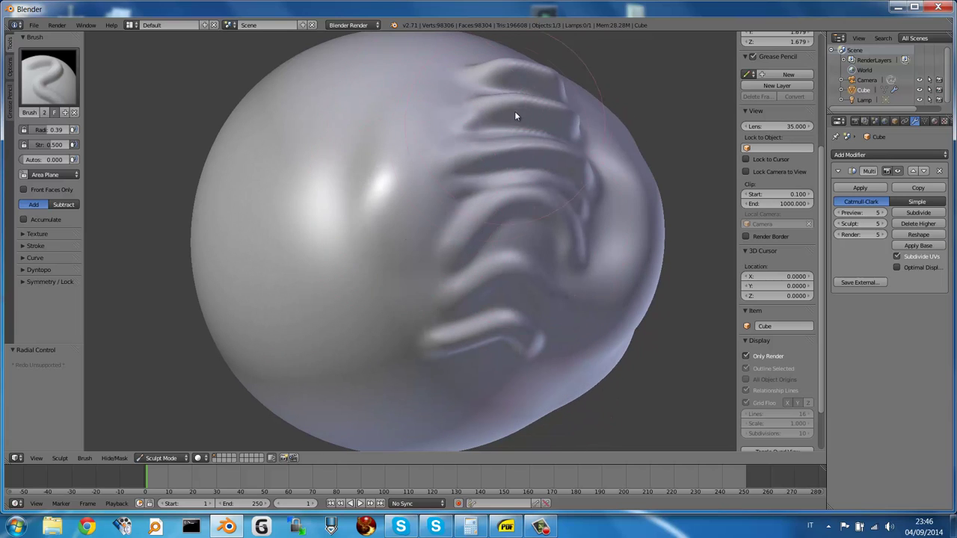
# Reshape the ridges on the head's side, then shrink the brush radius back to 0.08.
pyautogui.moveTo(521, 147); pyautogui.dragTo(505, 274)
pyautogui.moveTo(450, 195)
pyautogui.mouseDown(button='middle')
pyautogui.moveTo(491, 202)
pyautogui.moveTo(496, 212)
pyautogui.mouseUp(button='middle')
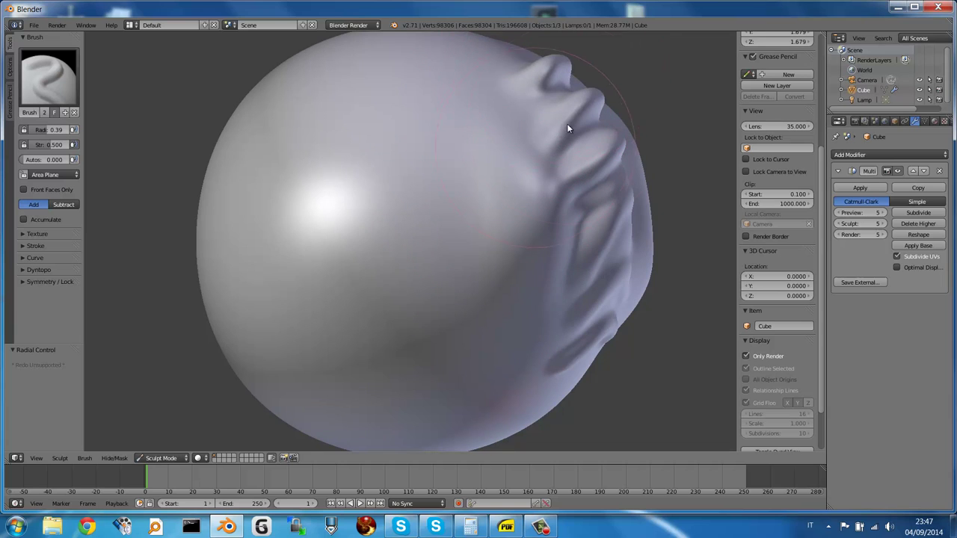
pyautogui.moveTo(524, 171)
pyautogui.mouseDown(button='middle')
pyautogui.moveTo(442, 153)
pyautogui.moveTo(384, 175)
pyautogui.moveTo(399, 194)
pyautogui.mouseUp(button='middle')
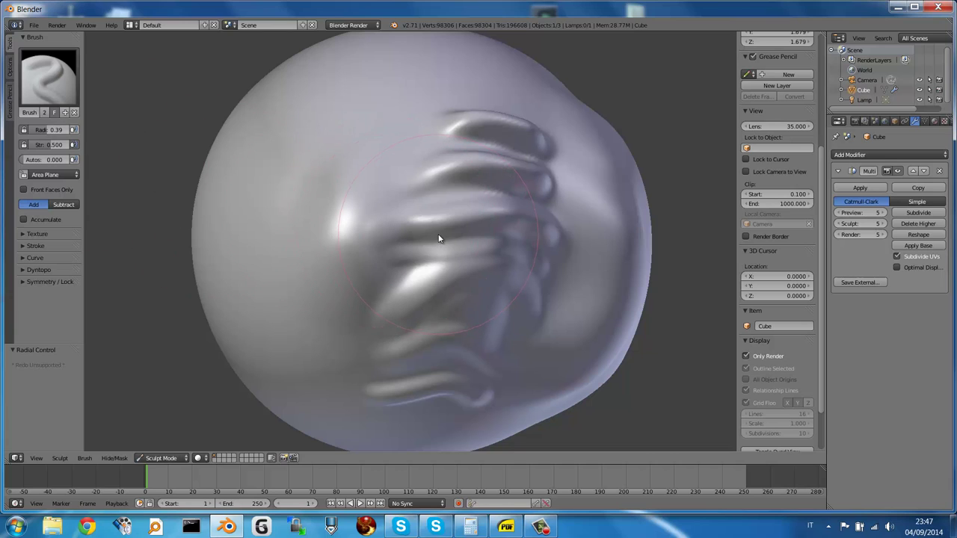
pyautogui.click(336, 236)
pyautogui.hotkey('ctrl', 'z')
# Sculpt a thin diagonal ridge and a second ridge beside it at strength 1.000.
pyautogui.moveTo(325, 226)
pyautogui.mouseDown()
pyautogui.moveTo(386, 129)
pyautogui.moveTo(357, 157)
pyautogui.mouseUp()
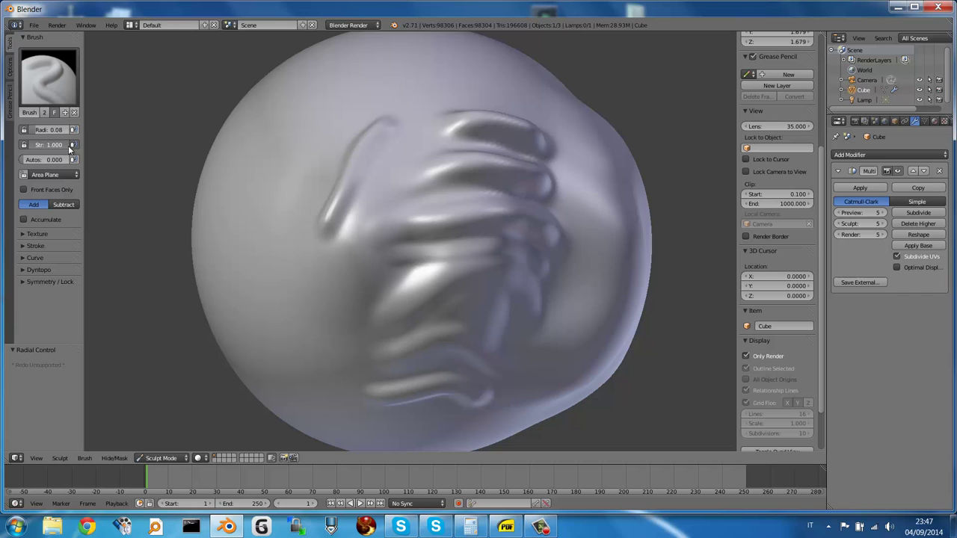
pyautogui.moveTo(59, 150); pyautogui.dragTo(288, 201)
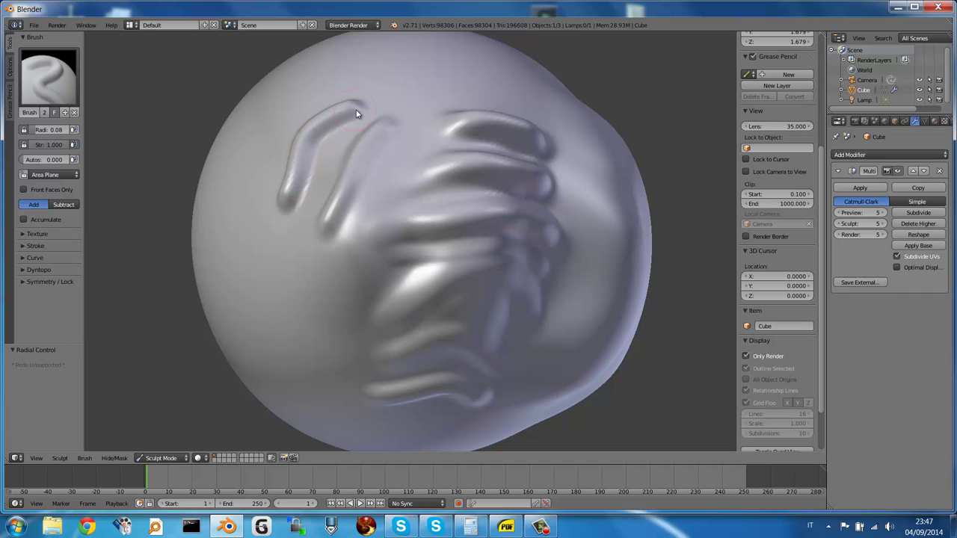
pyautogui.moveTo(342, 185); pyautogui.dragTo(367, 204, button='middle')
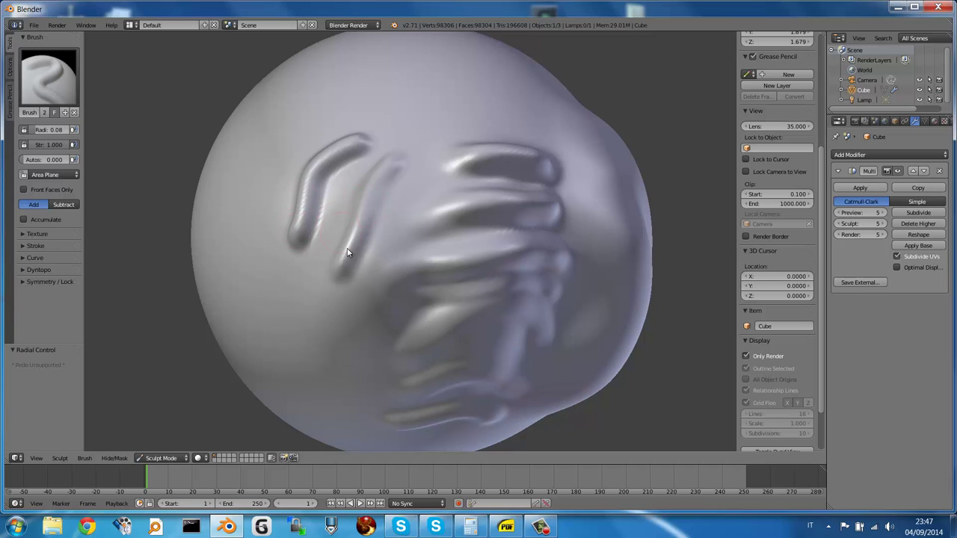
pyautogui.moveTo(345, 258)
pyautogui.mouseDown()
pyautogui.moveTo(381, 181)
pyautogui.moveTo(349, 254)
pyautogui.mouseUp()
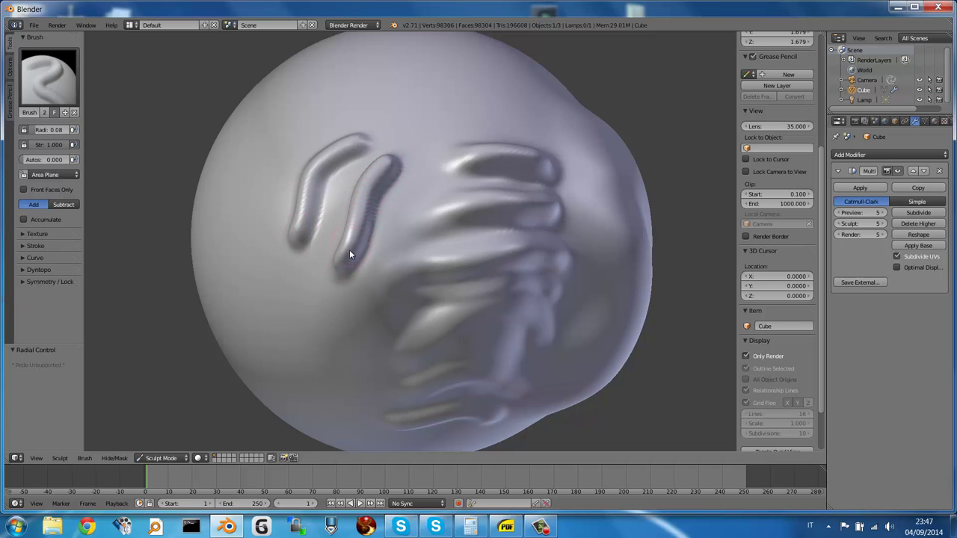
pyautogui.moveTo(296, 228)
pyautogui.mouseDown()
pyautogui.moveTo(296, 198)
pyautogui.moveTo(325, 150)
pyautogui.mouseUp()
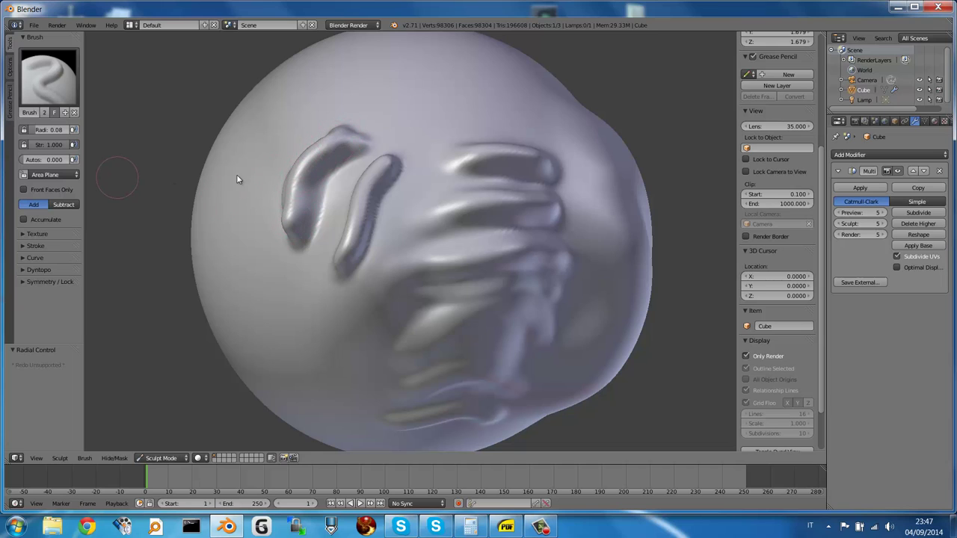
pyautogui.moveTo(237, 180); pyautogui.dragTo(361, 208)
# Lower the brush strength to 0.129, then raise it to 0.496.
pyautogui.hotkey('shift', 'f')
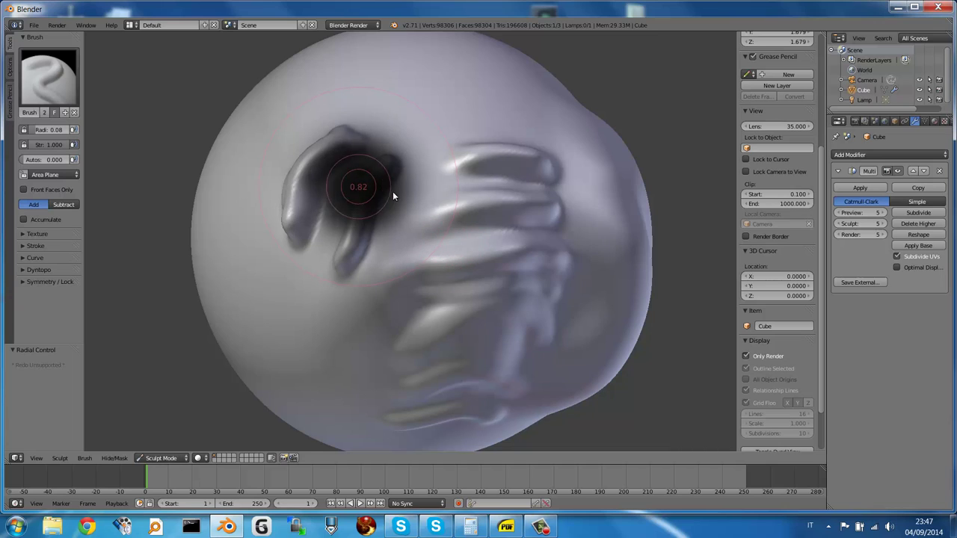
pyautogui.click(422, 210)
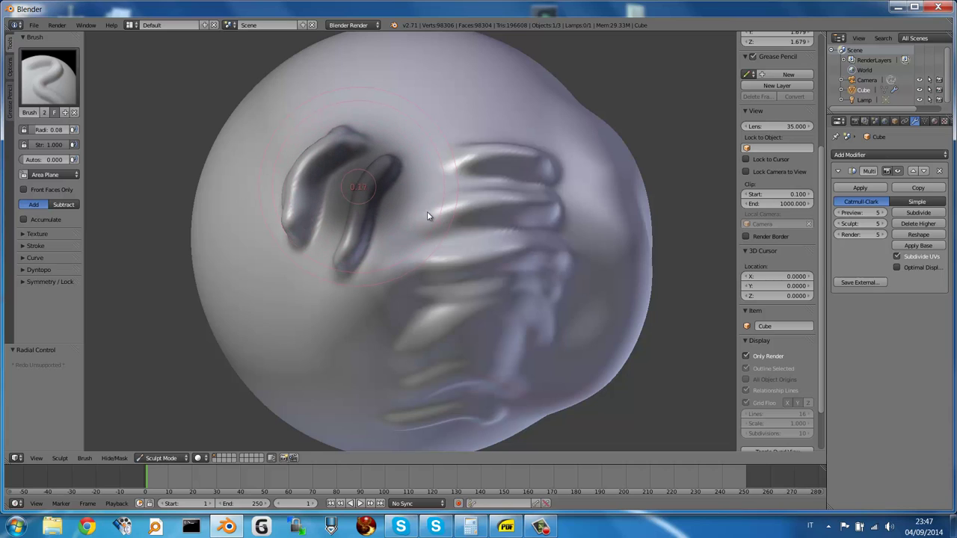
pyautogui.click(373, 192)
pyautogui.click(441, 219)
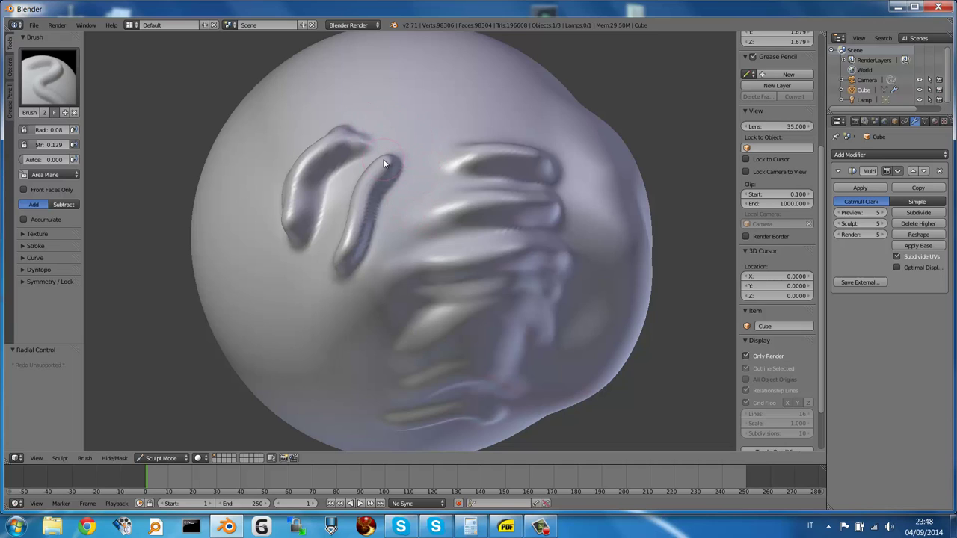
pyautogui.hotkey('shift', 'f')
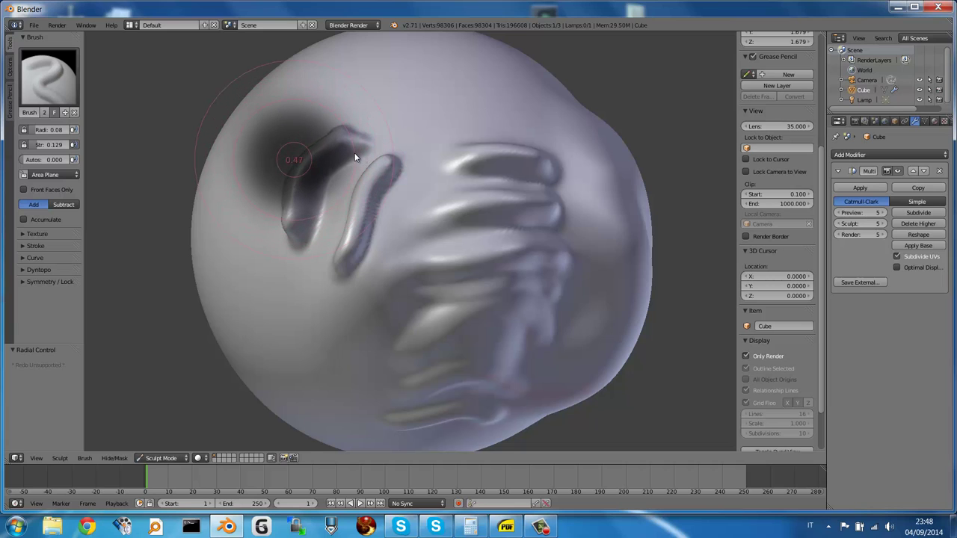
pyautogui.click(374, 175)
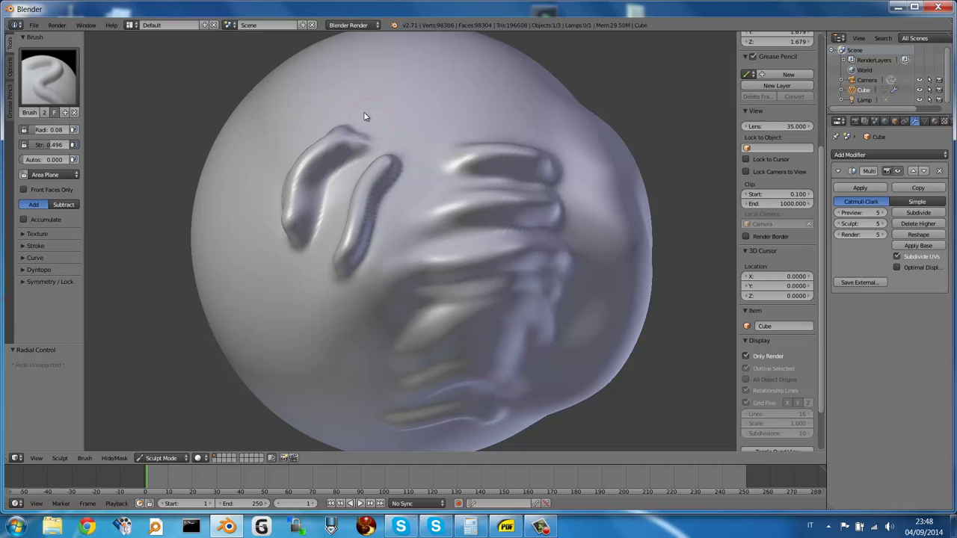
# Sculpt an arched ridge across the top at strength 1.000 and add ribbed groove detail.
pyautogui.moveTo(383, 121); pyautogui.dragTo(417, 154)
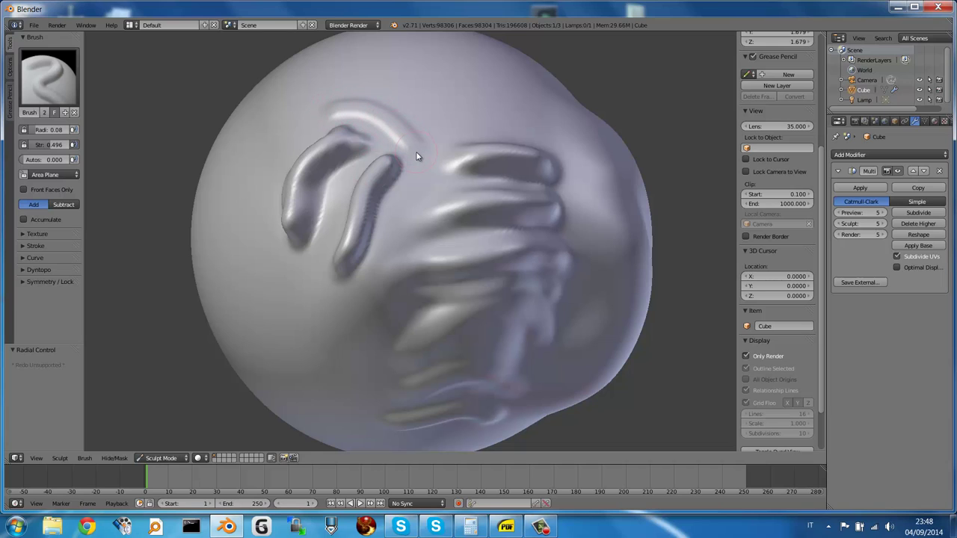
pyautogui.hotkey('shift', 'f')
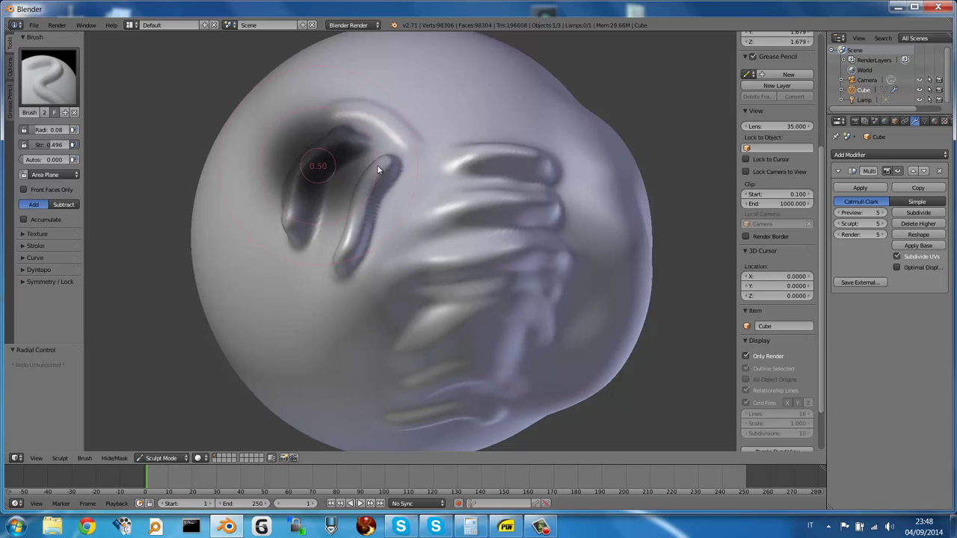
pyautogui.click(329, 165)
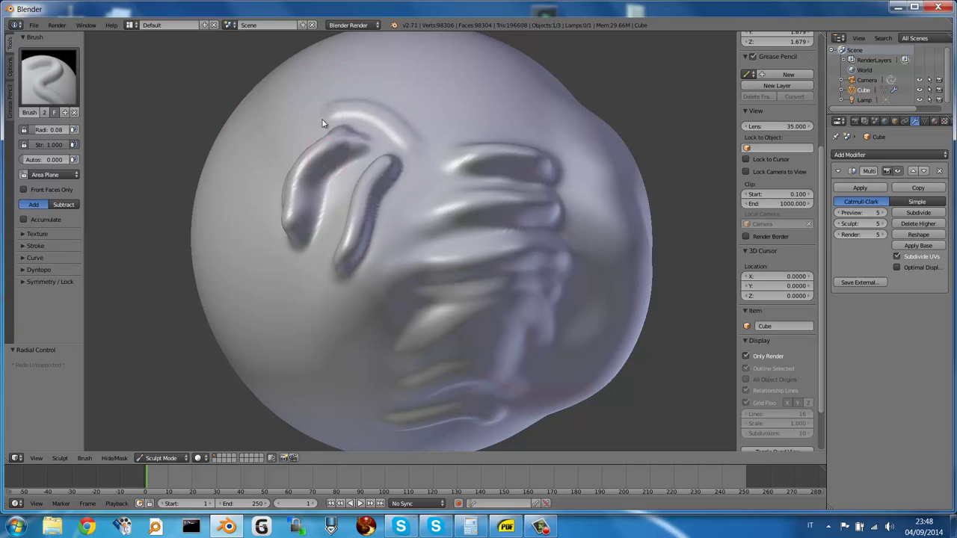
pyautogui.moveTo(408, 110); pyautogui.dragTo(427, 126)
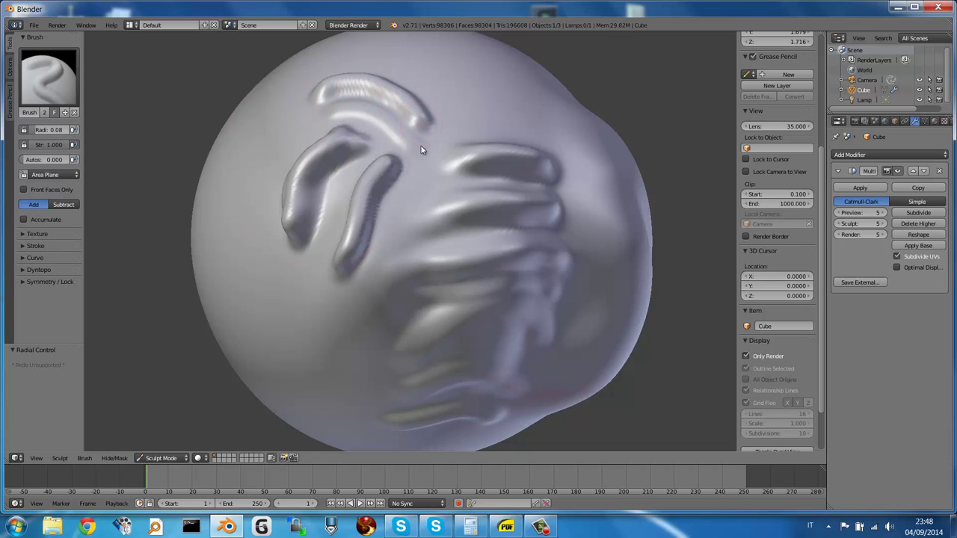
pyautogui.moveTo(370, 214); pyautogui.dragTo(377, 199)
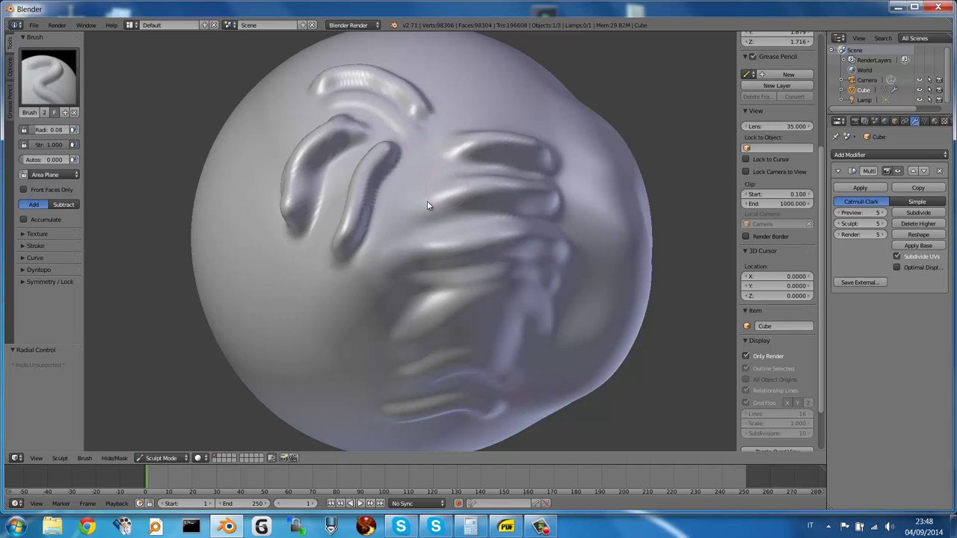
pyautogui.moveTo(427, 200)
pyautogui.mouseDown(button='middle')
pyautogui.moveTo(438, 180)
pyautogui.moveTo(427, 188)
pyautogui.mouseUp(button='middle')
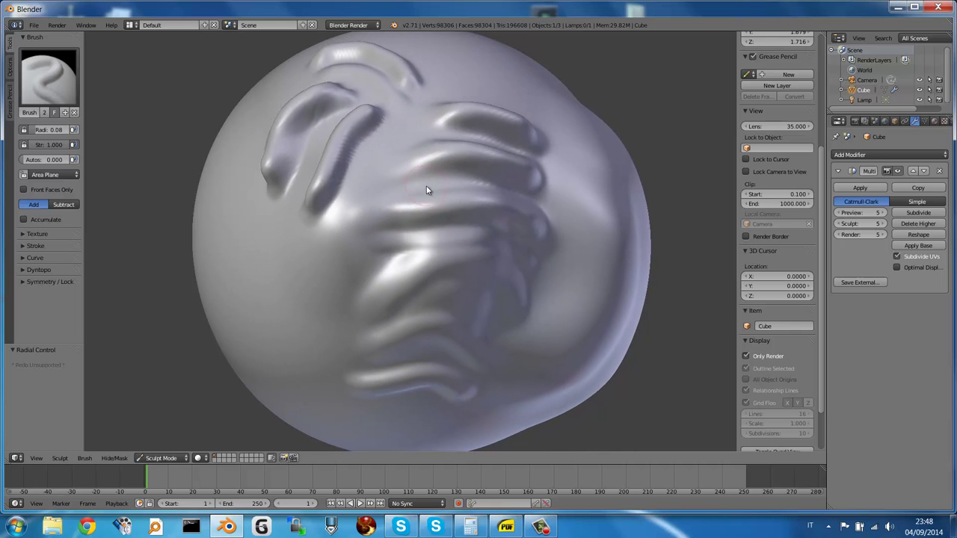
# In Subtract mode, carve grooves closing the loop to the top ridge and down its left side, then restore Add.
pyautogui.click(63, 203)
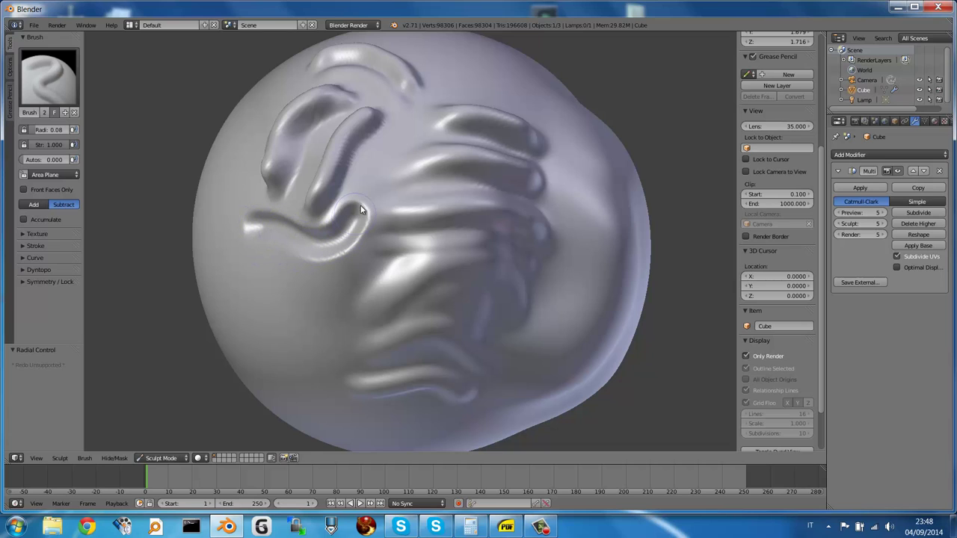
pyautogui.moveTo(379, 174); pyautogui.dragTo(389, 90)
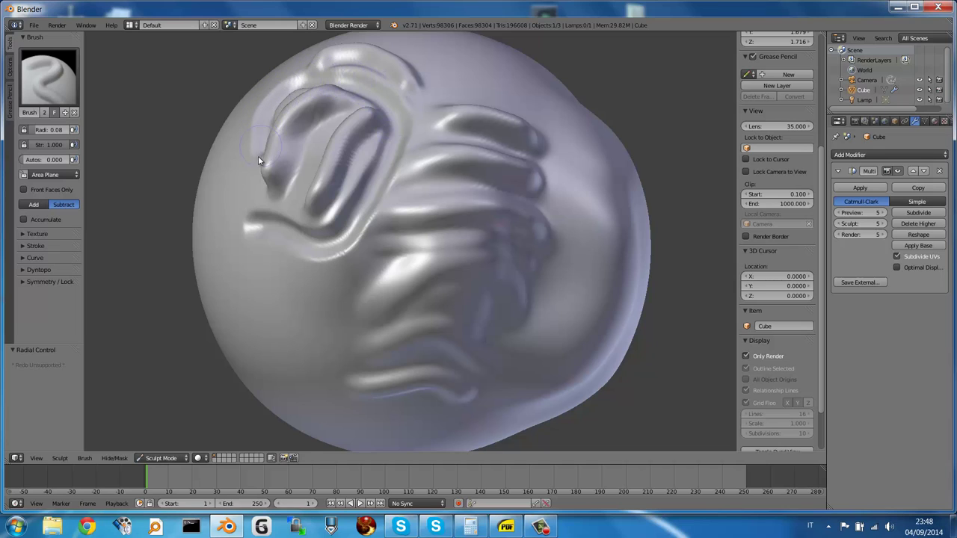
pyautogui.moveTo(258, 156)
pyautogui.mouseDown()
pyautogui.moveTo(251, 197)
pyautogui.moveTo(272, 227)
pyautogui.mouseUp()
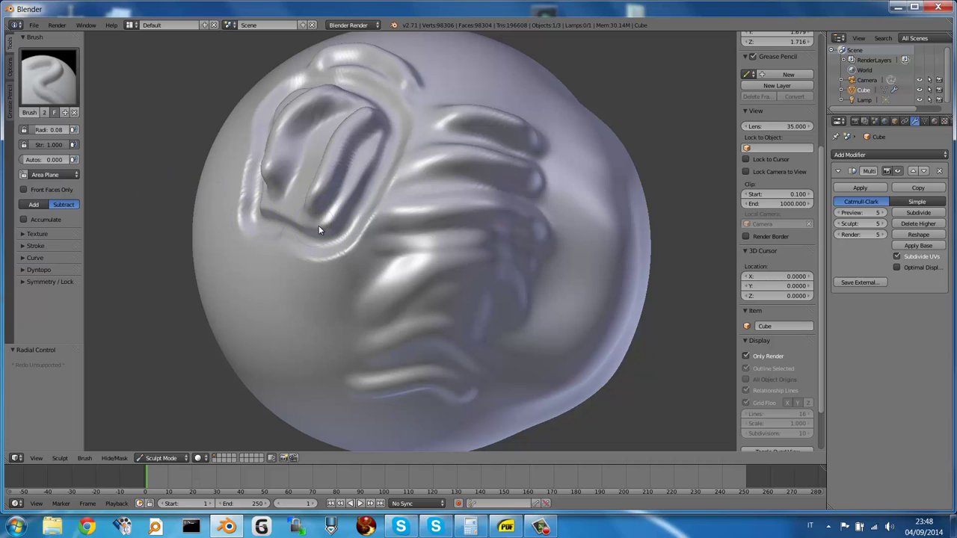
pyautogui.click(37, 205)
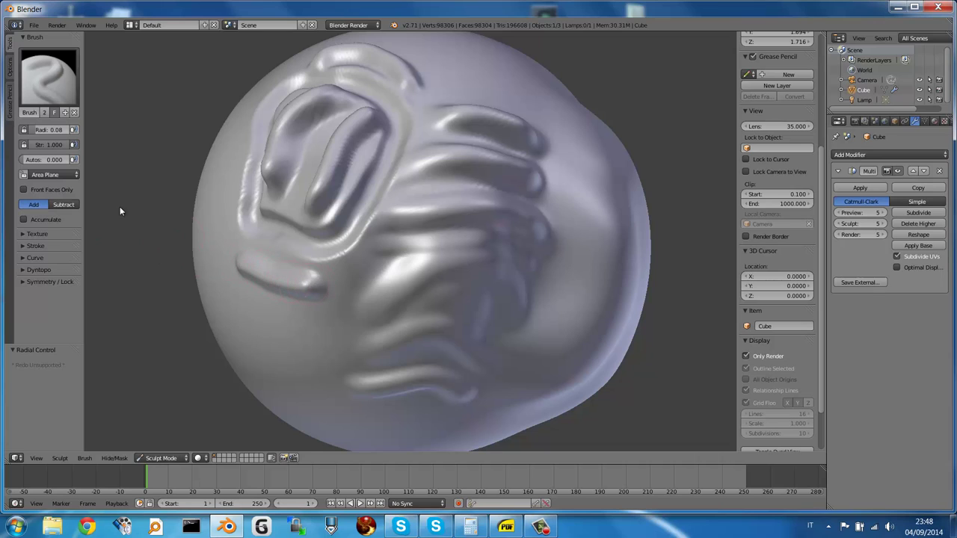
# With Subtract on, dent small grooves along the upper and right ridges and inside the loop.
pyautogui.click(67, 205)
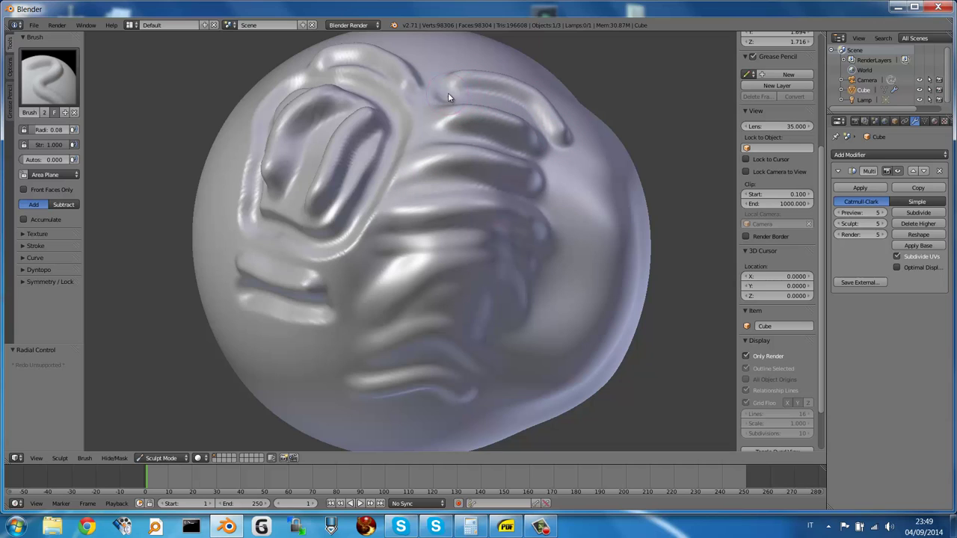
pyautogui.moveTo(448, 95); pyautogui.dragTo(538, 132)
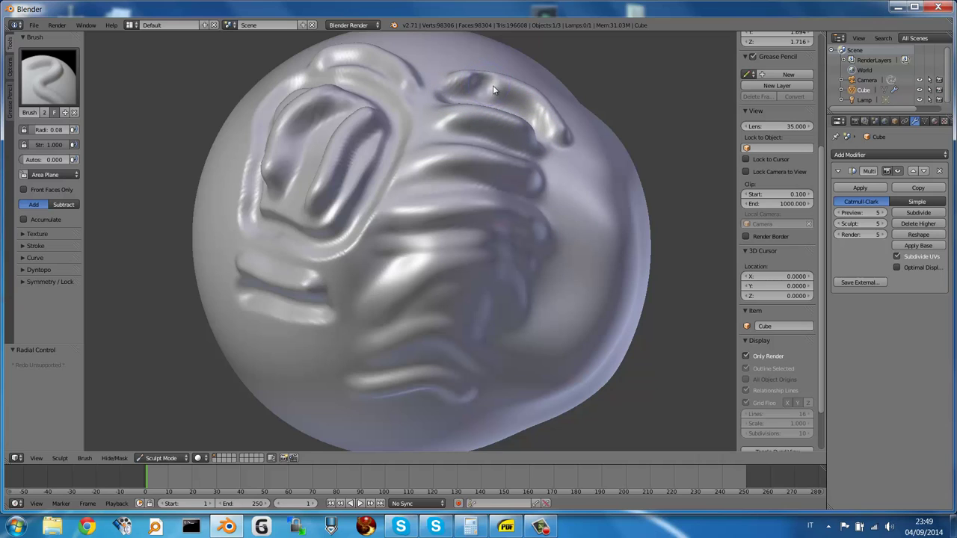
pyautogui.moveTo(492, 90); pyautogui.dragTo(529, 133)
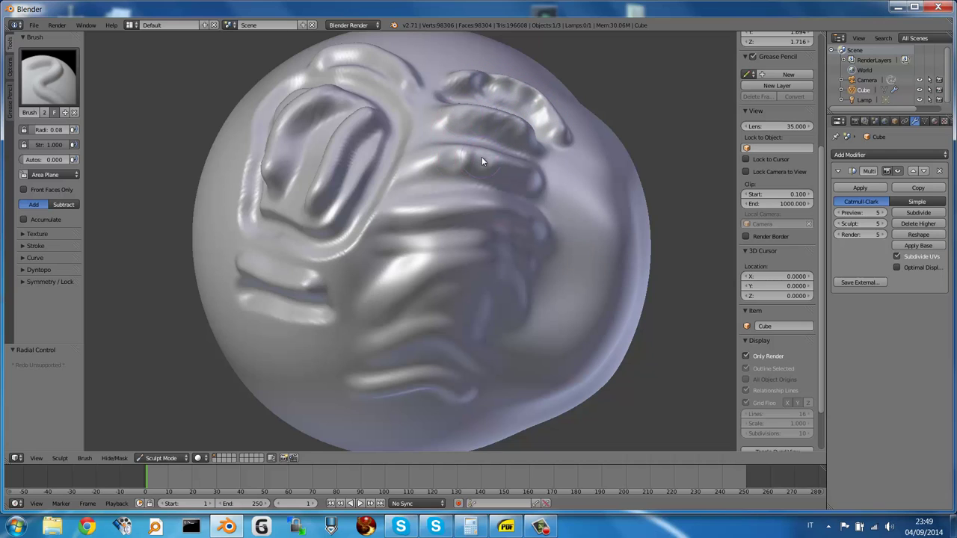
pyautogui.moveTo(481, 156); pyautogui.dragTo(510, 167)
pyautogui.moveTo(314, 197); pyautogui.dragTo(336, 205)
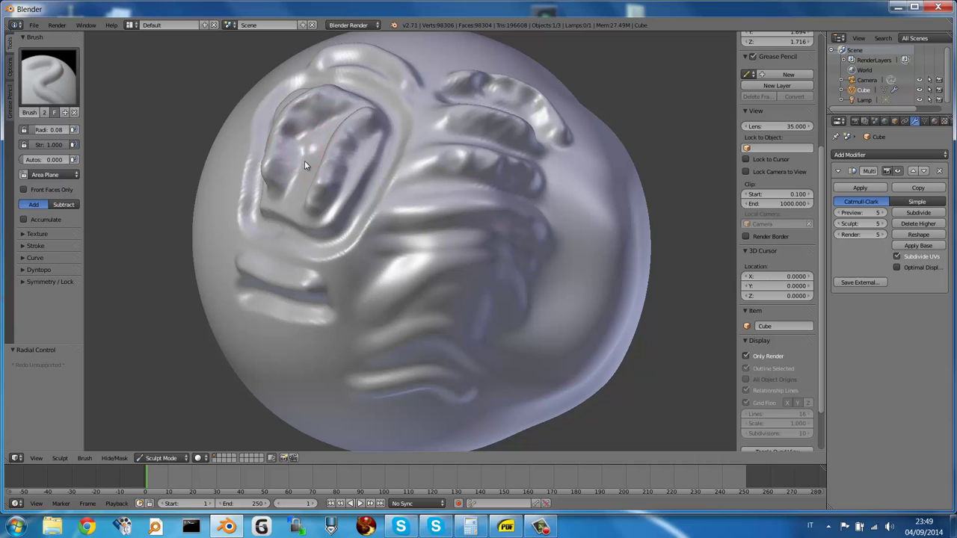
pyautogui.moveTo(304, 164); pyautogui.dragTo(297, 202)
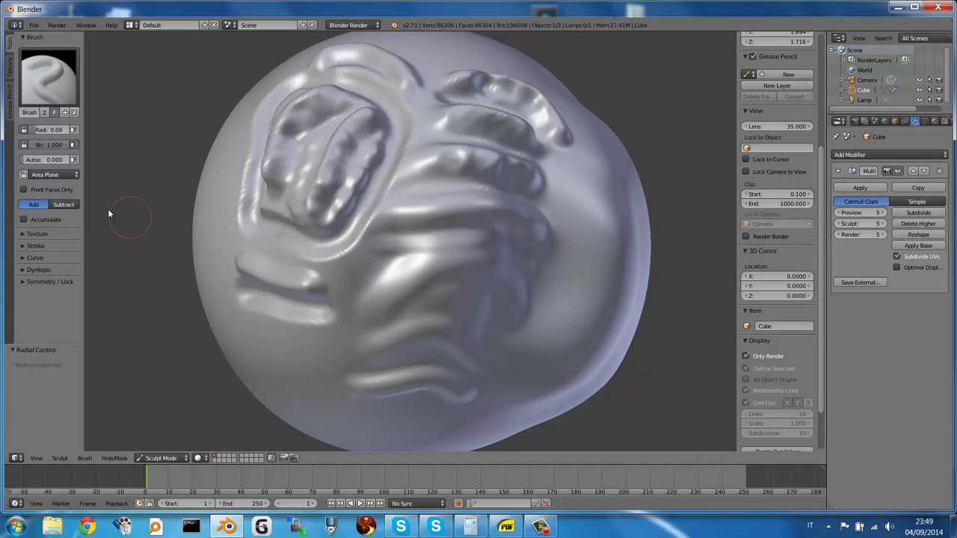
# Orbit the head to check the carving, ending with the ridged area facing front.
pyautogui.moveTo(355, 180)
pyautogui.mouseDown(button='middle')
pyautogui.moveTo(409, 187)
pyautogui.moveTo(353, 180)
pyautogui.mouseUp(button='middle')
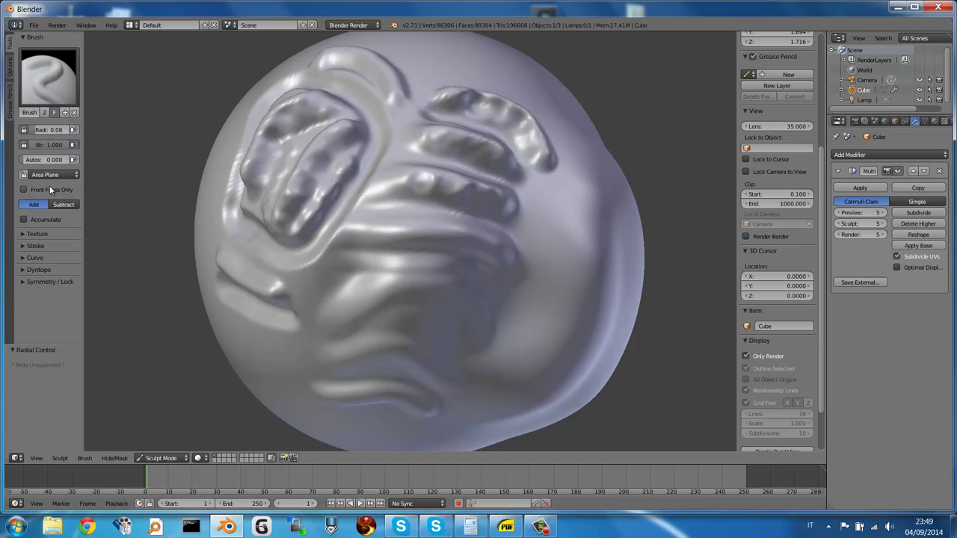
pyautogui.moveTo(358, 209)
pyautogui.mouseDown(button='middle')
pyautogui.moveTo(338, 204)
pyautogui.moveTo(403, 198)
pyautogui.moveTo(359, 187)
pyautogui.mouseUp(button='middle')
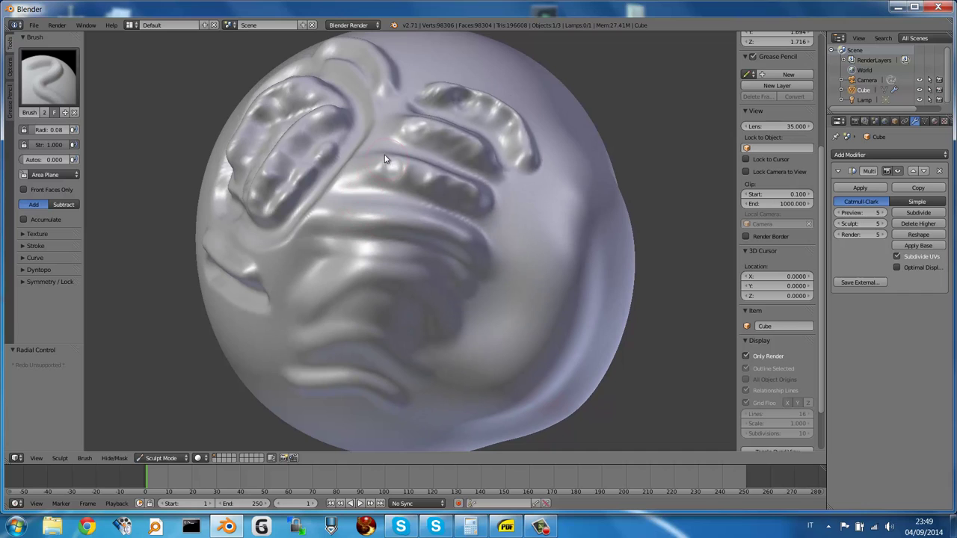
pyautogui.moveTo(368, 137); pyautogui.dragTo(339, 163, button='middle')
# Switch to the Clay brush and deepen a crease on the head.
pyautogui.click(62, 81)
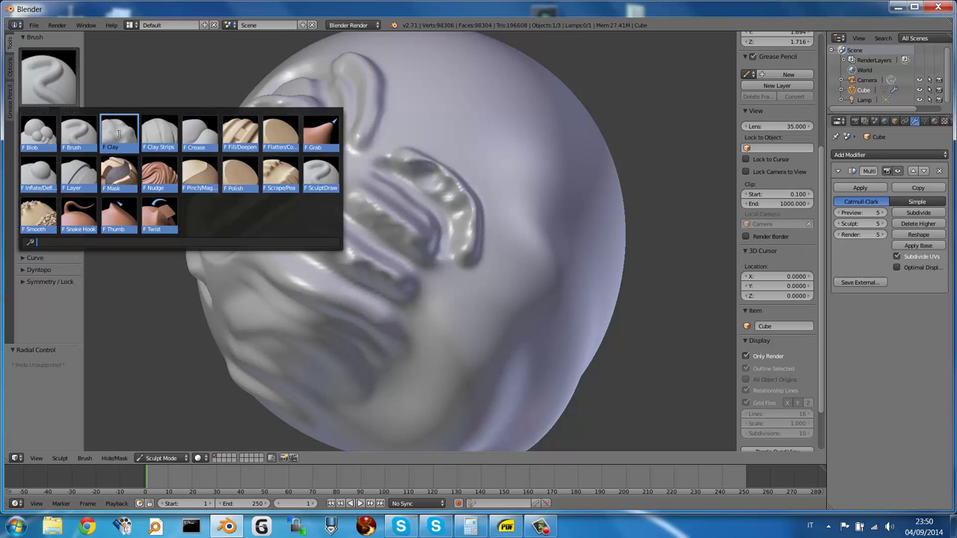
pyautogui.click(118, 132)
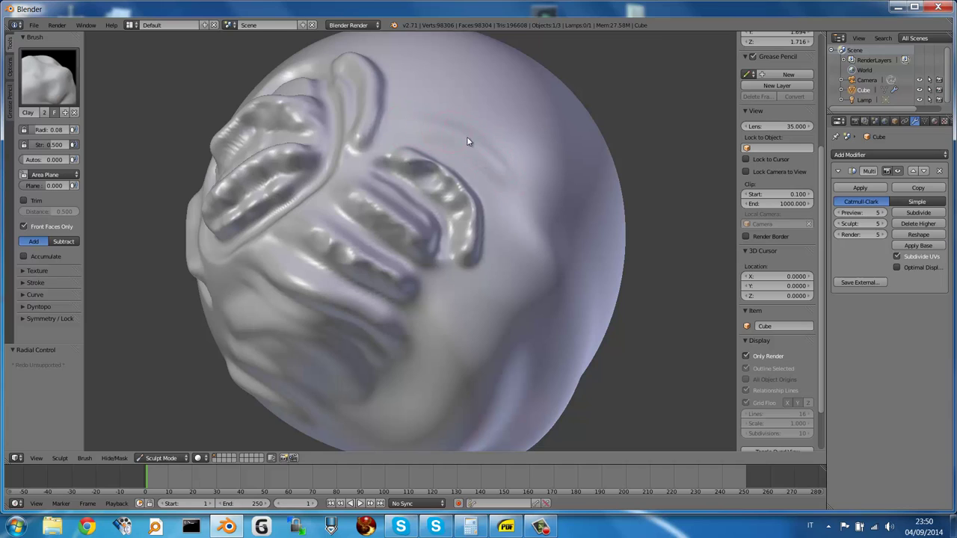
pyautogui.moveTo(466, 142); pyautogui.dragTo(502, 171)
# Build a clay brow ridge above the right ridge group, raising strength from 0.83 to 0.99.
pyautogui.hotkey('shift', 'f')
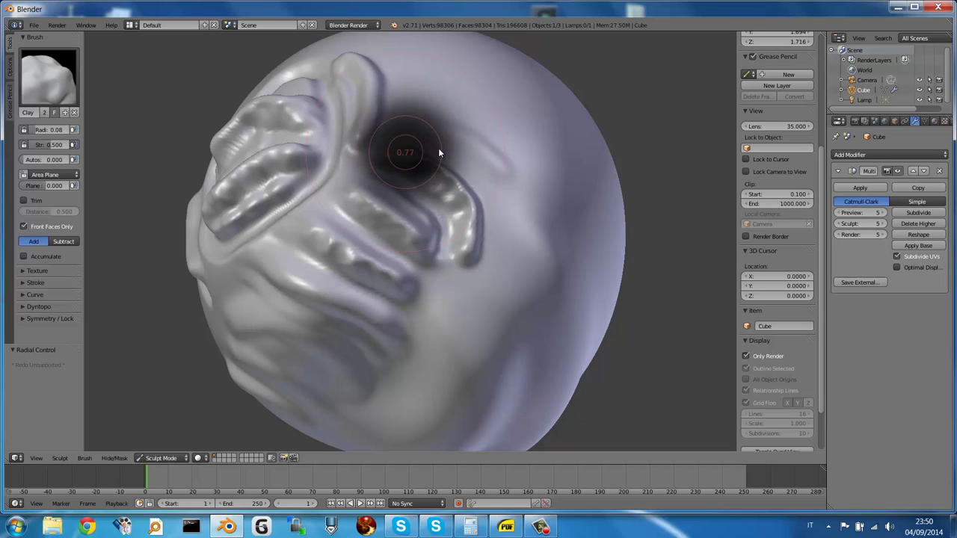
pyautogui.click(438, 152)
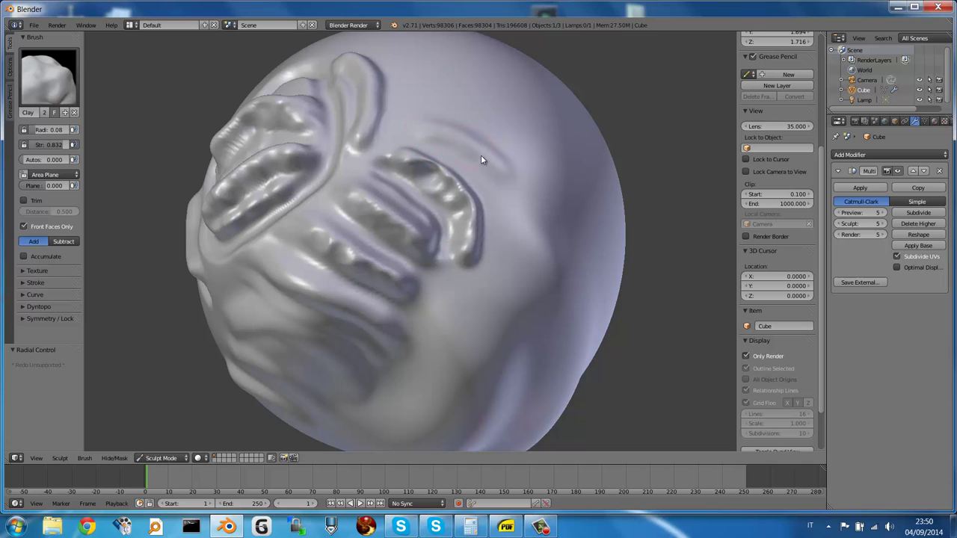
pyautogui.moveTo(489, 165); pyautogui.dragTo(415, 130)
pyautogui.hotkey('shift', 'f')
pyautogui.click(427, 142)
pyautogui.moveTo(427, 134)
pyautogui.mouseDown()
pyautogui.moveTo(466, 147)
pyautogui.moveTo(500, 178)
pyautogui.moveTo(466, 143)
pyautogui.moveTo(414, 122)
pyautogui.mouseUp()
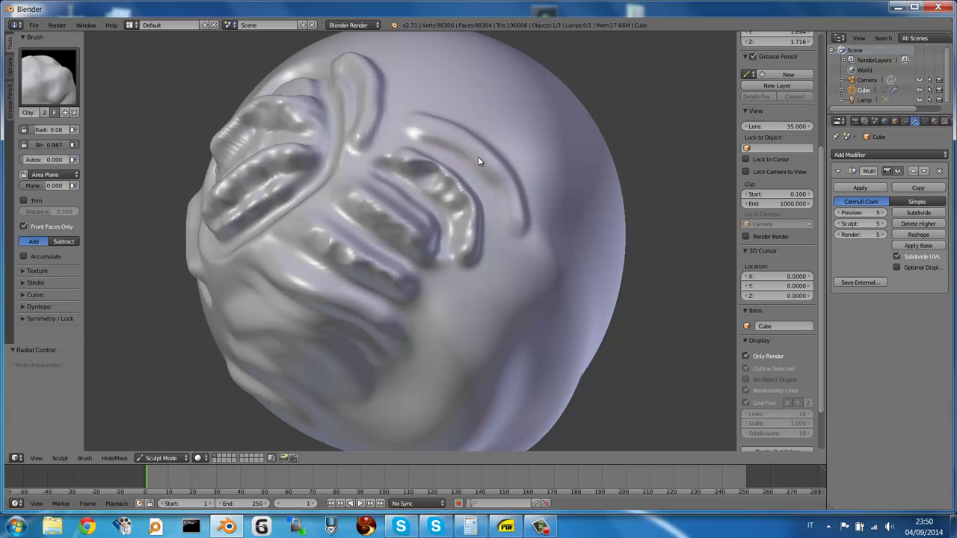
pyautogui.moveTo(478, 157); pyautogui.dragTo(518, 216)
pyautogui.moveTo(504, 184); pyautogui.dragTo(421, 132)
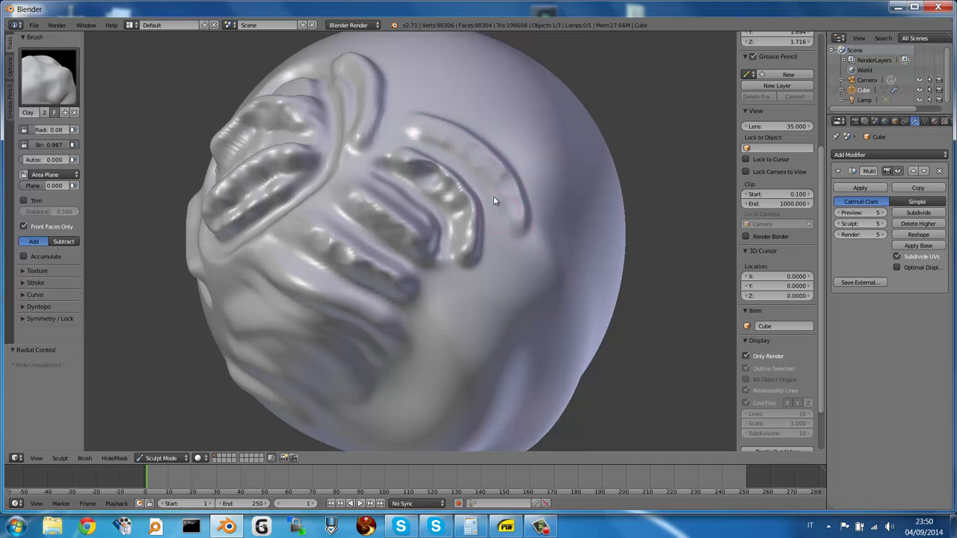
pyautogui.moveTo(494, 200)
pyautogui.mouseDown(button='middle')
pyautogui.moveTo(504, 171)
pyautogui.moveTo(495, 181)
pyautogui.moveTo(470, 155)
pyautogui.moveTo(449, 154)
pyautogui.moveTo(495, 165)
pyautogui.mouseUp(button='middle')
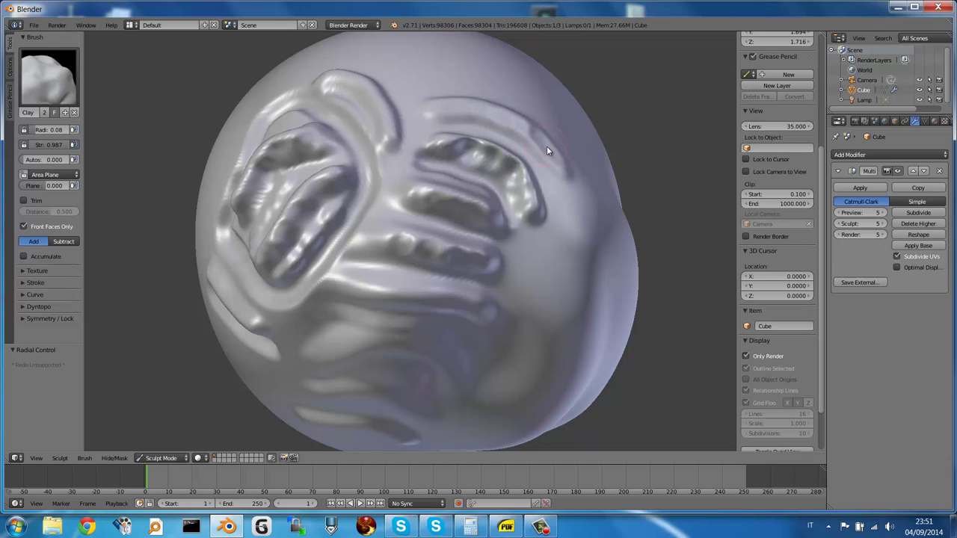
# With the standard Brush, stroke one ridge across the top of the head, then reopen the brush list.
pyautogui.click(54, 80)
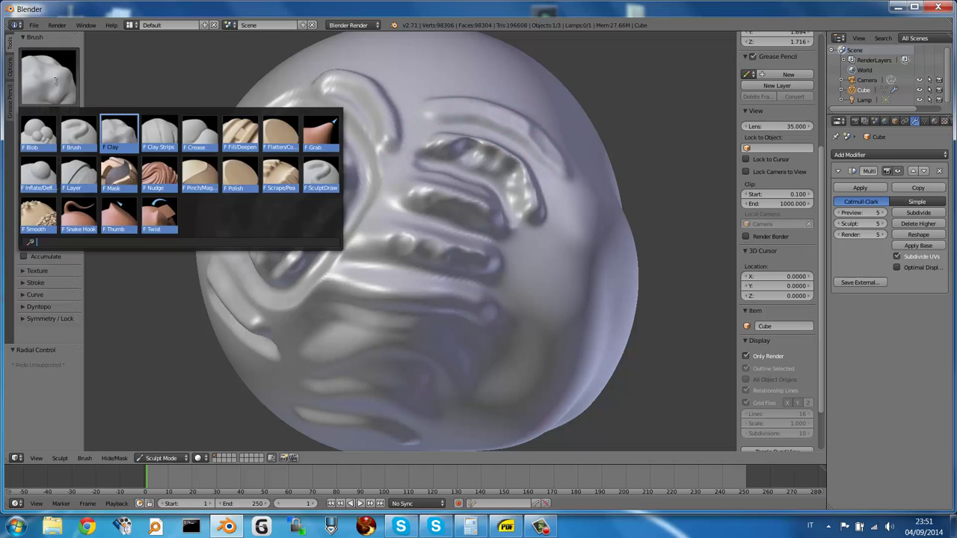
pyautogui.click(77, 136)
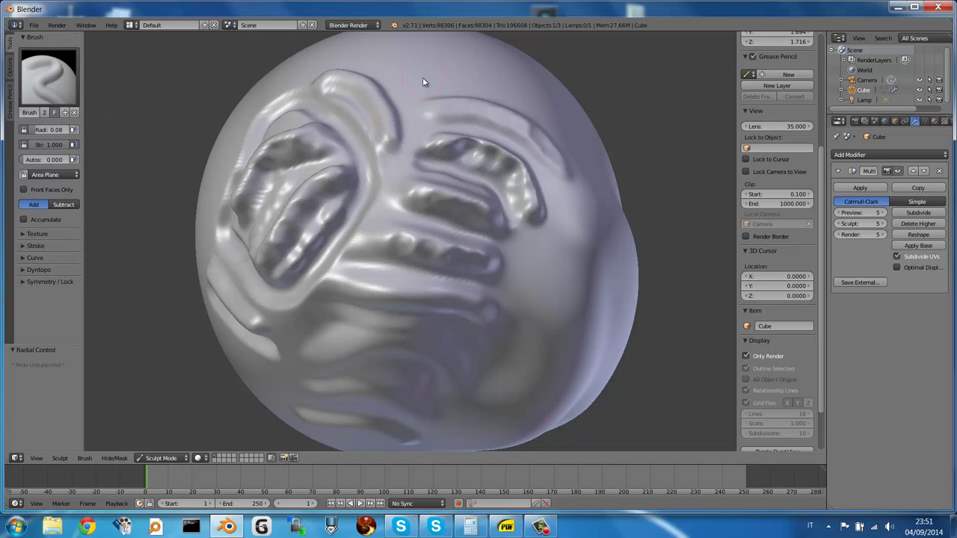
pyautogui.moveTo(419, 74); pyautogui.dragTo(527, 100)
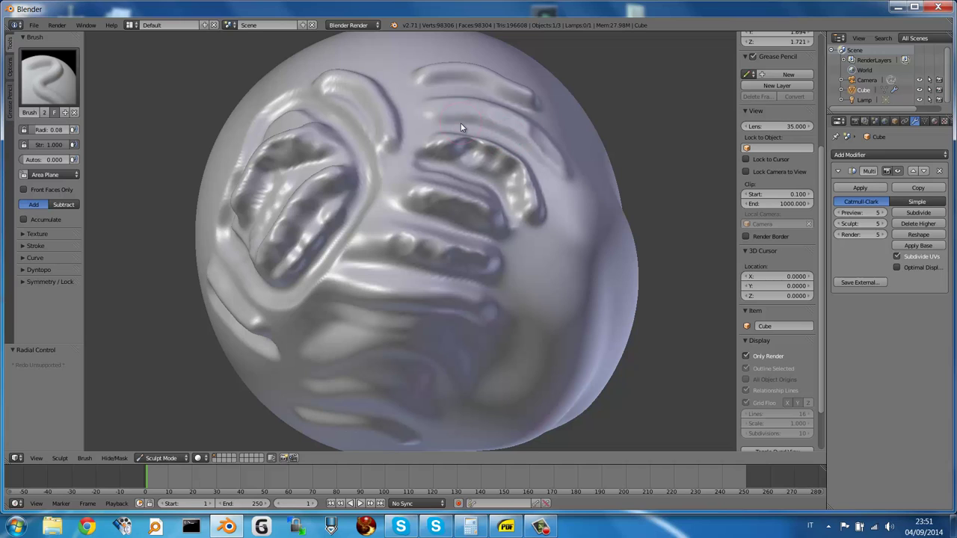
pyautogui.click(52, 79)
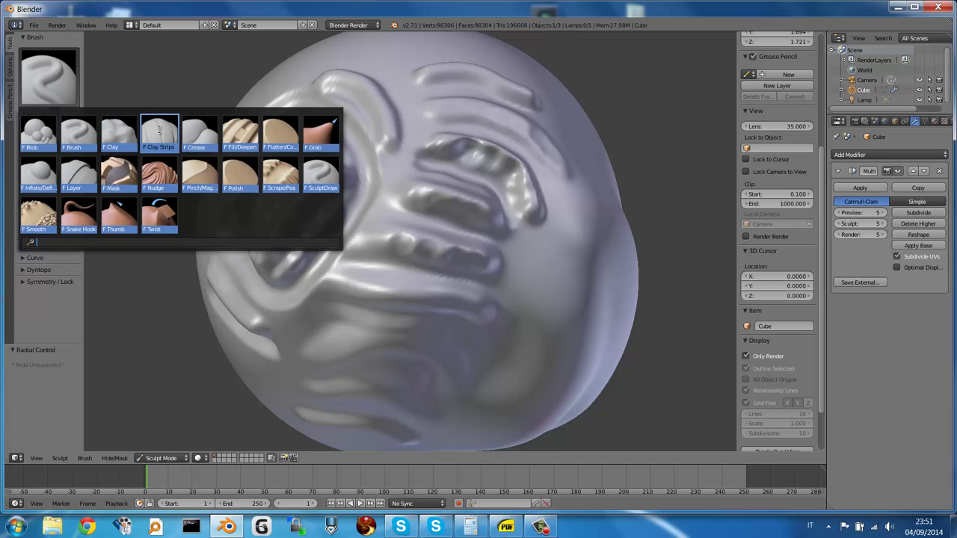
# With the Clay Strips brush at full strength, add a raised stroke inside the heart-shaped loop.
pyautogui.click(160, 132)
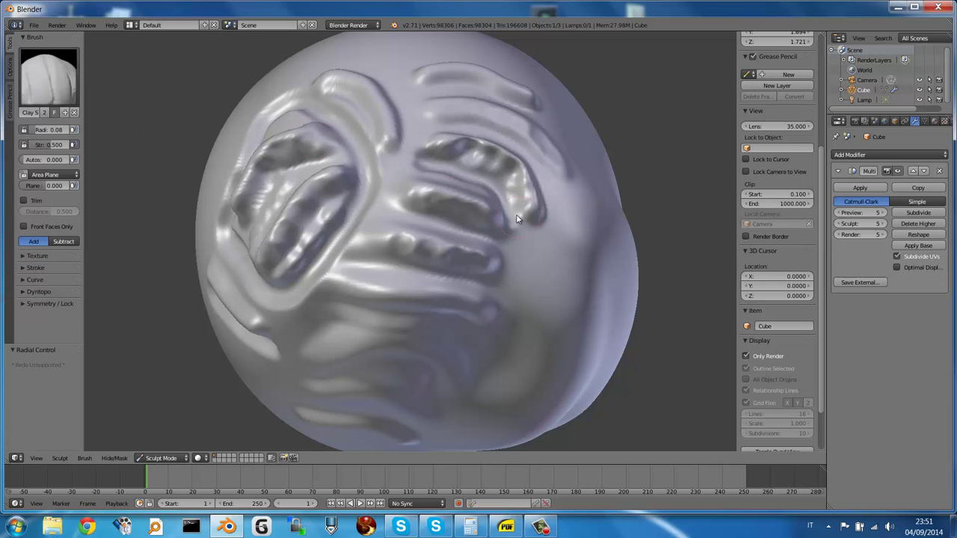
pyautogui.moveTo(450, 227)
pyautogui.mouseDown(button='middle')
pyautogui.moveTo(531, 221)
pyautogui.moveTo(472, 245)
pyautogui.moveTo(416, 246)
pyautogui.moveTo(425, 255)
pyautogui.mouseUp(button='middle')
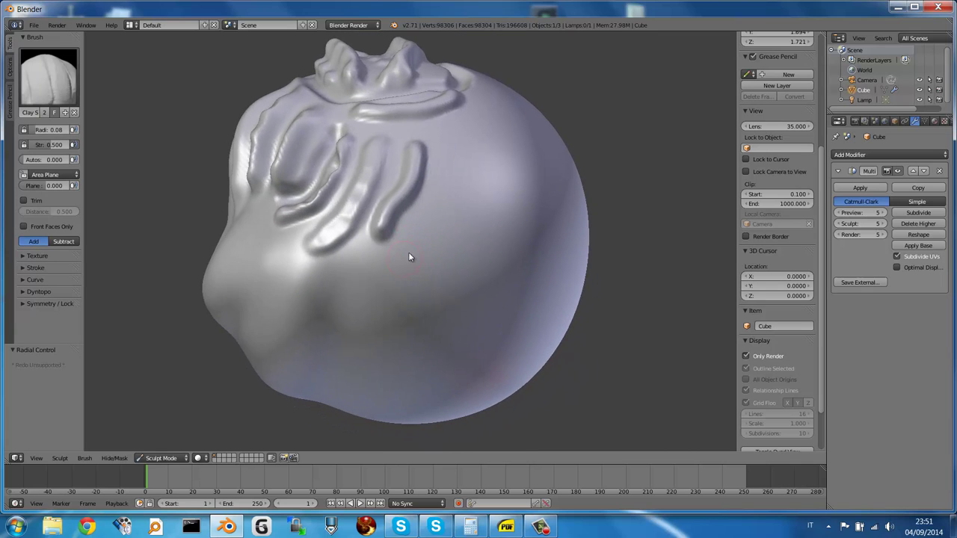
pyautogui.moveTo(435, 218)
pyautogui.mouseDown()
pyautogui.moveTo(454, 189)
pyautogui.moveTo(496, 197)
pyautogui.moveTo(498, 218)
pyautogui.mouseUp()
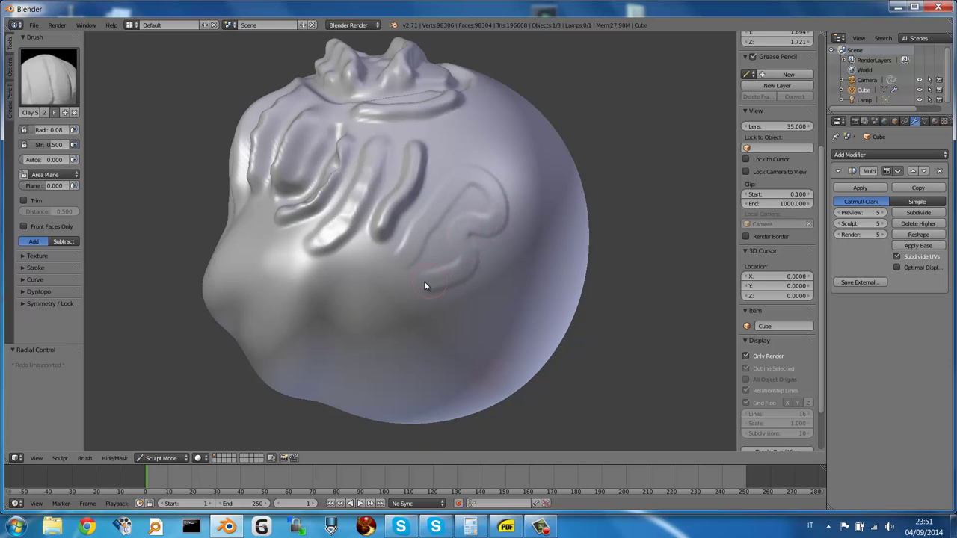
pyautogui.moveTo(456, 224)
pyautogui.mouseDown(button='middle')
pyautogui.moveTo(448, 214)
pyautogui.moveTo(382, 224)
pyautogui.mouseUp(button='middle')
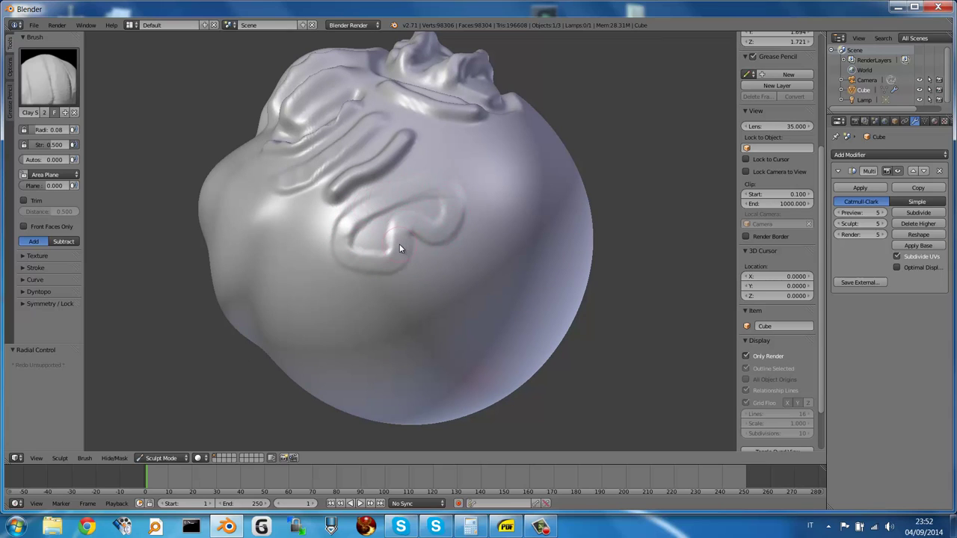
pyautogui.hotkey('shift', 'f')
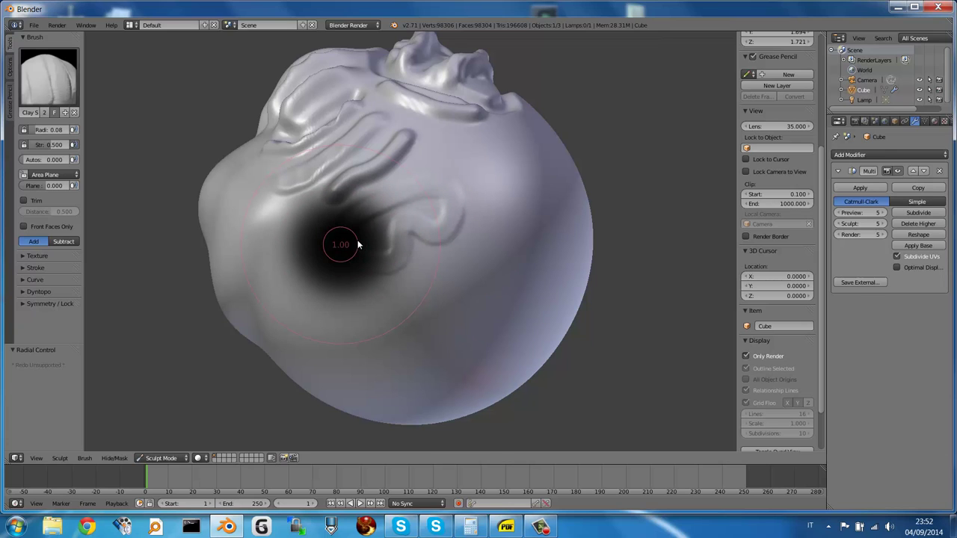
pyautogui.click(358, 245)
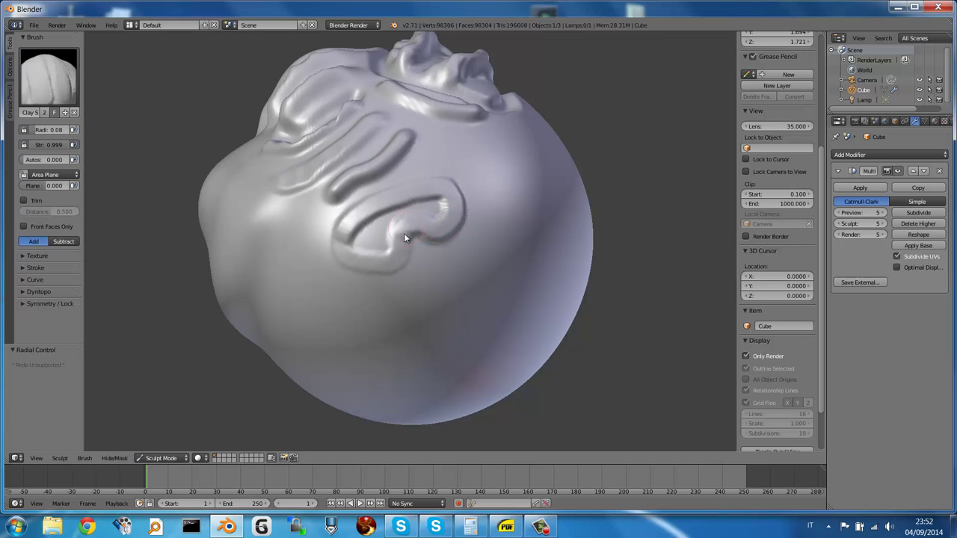
pyautogui.moveTo(361, 259); pyautogui.dragTo(428, 241)
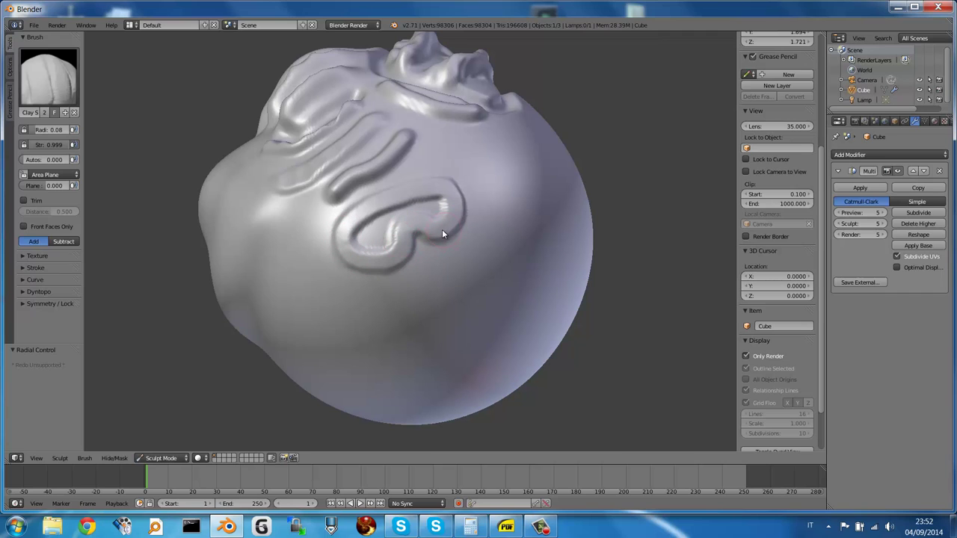
# Add another stroke in the loop and two vertical ridges to its right.
pyautogui.moveTo(442, 229)
pyautogui.mouseDown(button='middle')
pyautogui.moveTo(434, 204)
pyautogui.moveTo(421, 208)
pyautogui.mouseUp(button='middle')
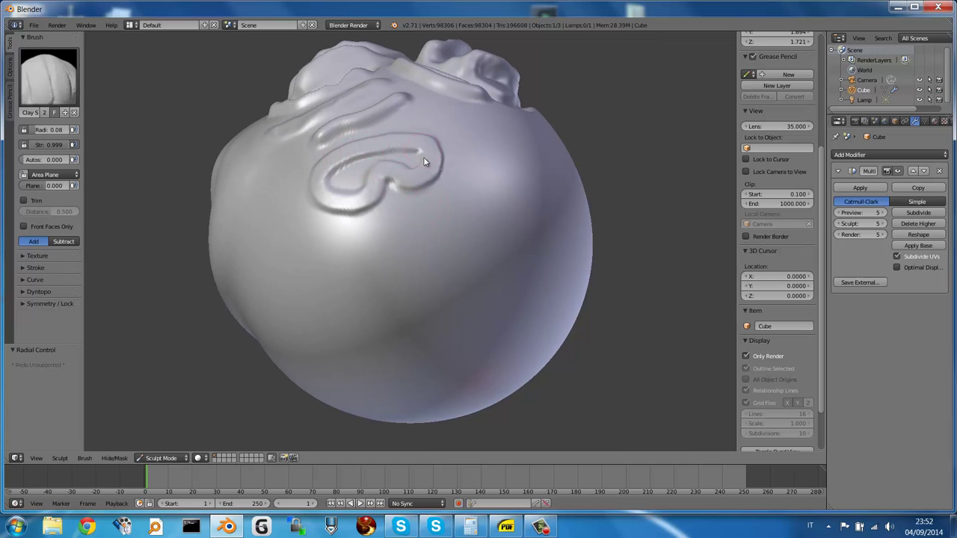
pyautogui.moveTo(423, 156); pyautogui.dragTo(340, 157)
pyautogui.moveTo(406, 140); pyautogui.dragTo(436, 154, button='middle')
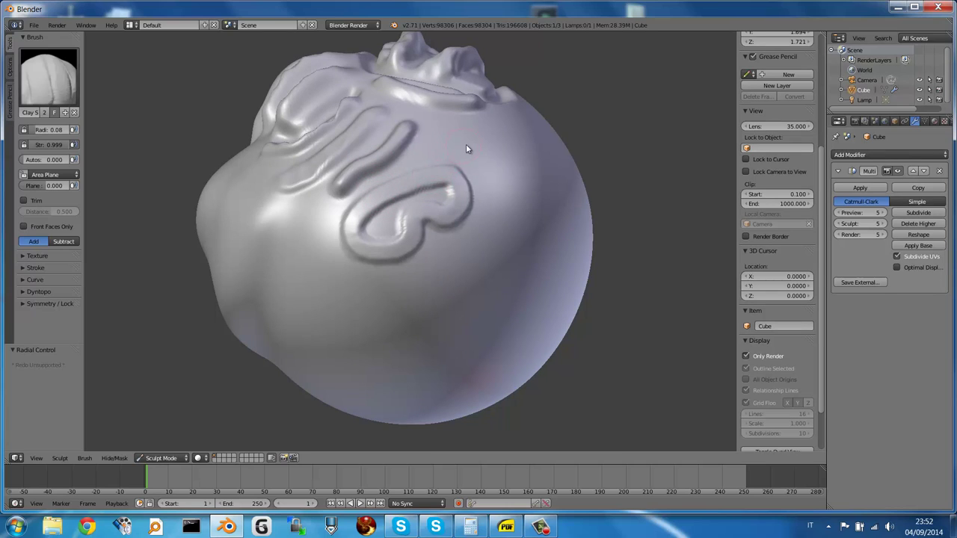
pyautogui.moveTo(470, 131); pyautogui.dragTo(492, 196)
pyautogui.moveTo(487, 127); pyautogui.dragTo(514, 192)
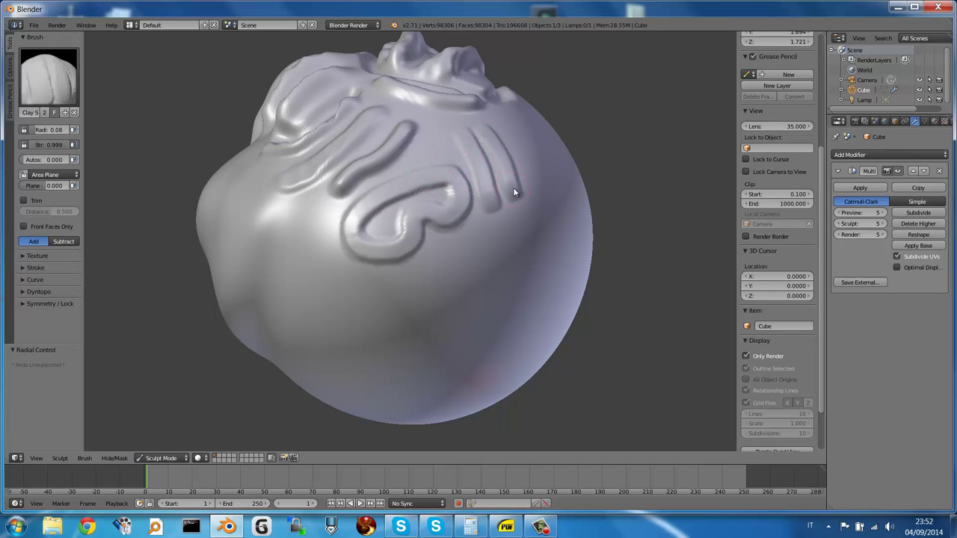
pyautogui.click(49, 75)
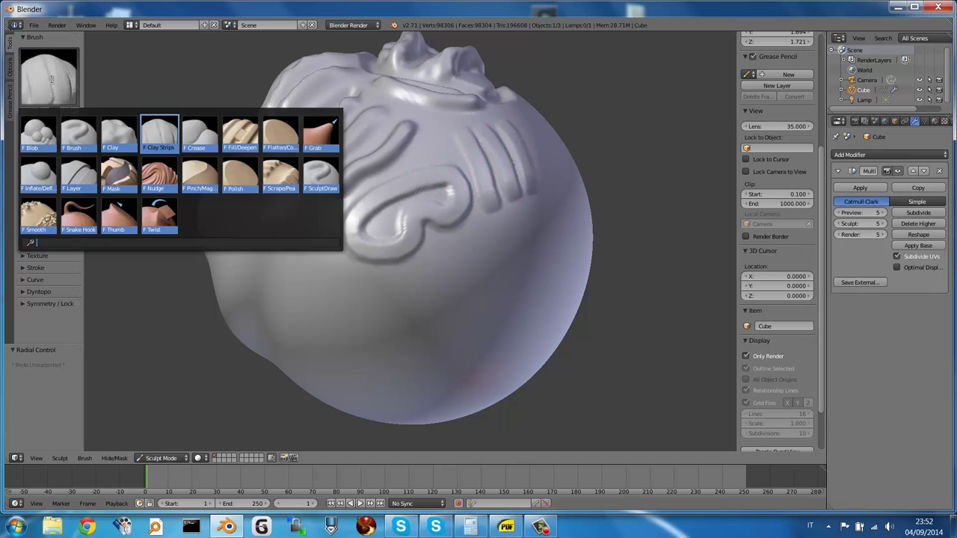
# Switch to the Clay brush and orbit around the head to inspect the ridges and lumpy top.
pyautogui.click(130, 136)
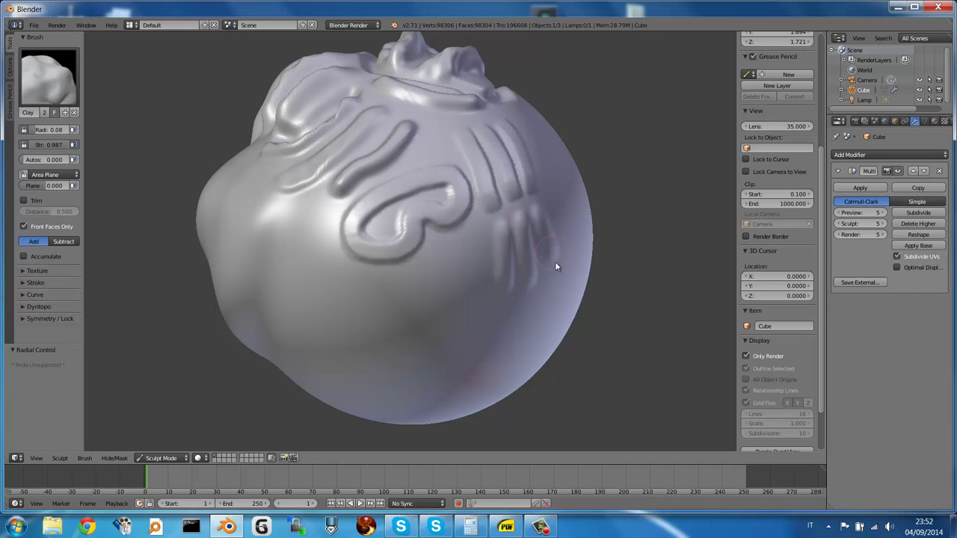
pyautogui.moveTo(518, 256)
pyautogui.mouseDown(button='middle')
pyautogui.moveTo(498, 222)
pyautogui.moveTo(470, 207)
pyautogui.moveTo(474, 189)
pyautogui.moveTo(499, 172)
pyautogui.mouseUp(button='middle')
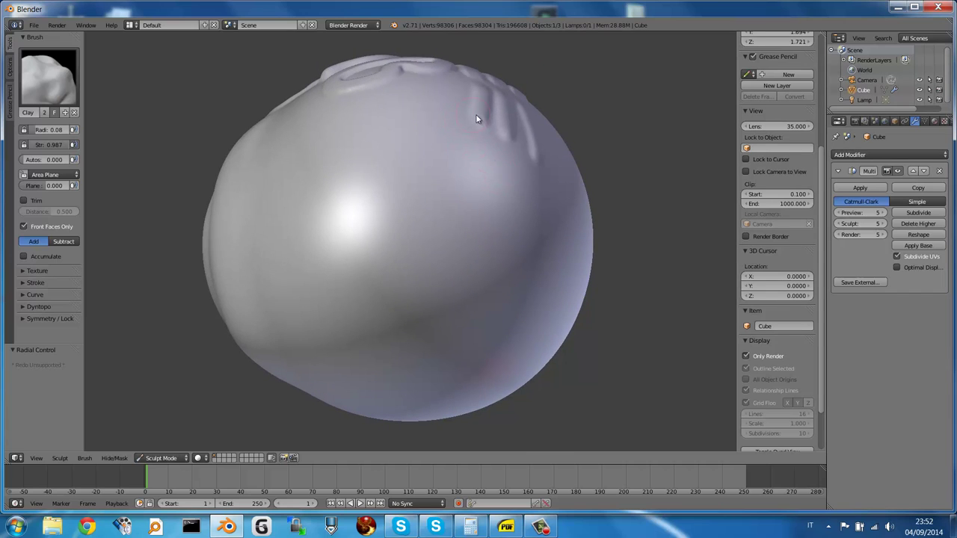
pyautogui.moveTo(497, 118)
pyautogui.mouseDown(button='middle')
pyautogui.moveTo(489, 170)
pyautogui.moveTo(460, 152)
pyautogui.moveTo(481, 147)
pyautogui.mouseUp(button='middle')
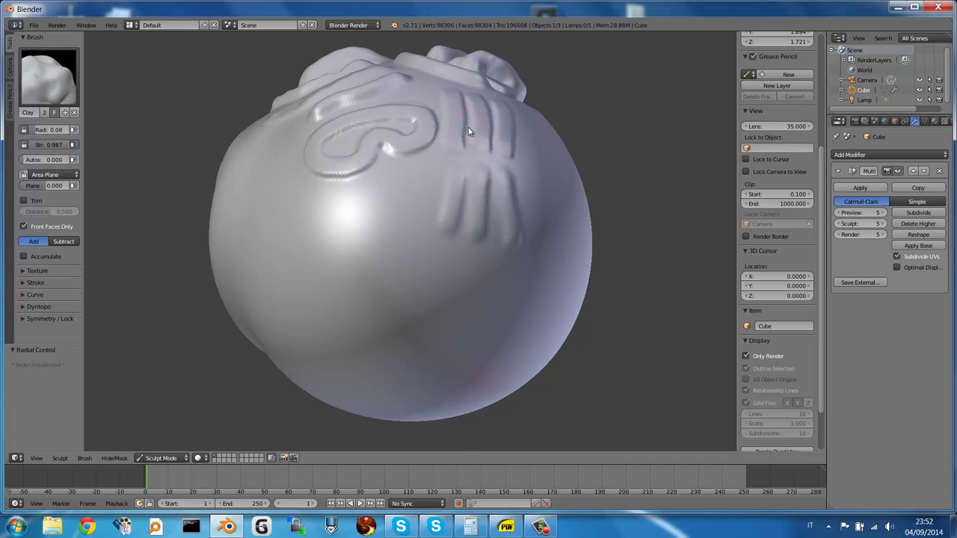
pyautogui.moveTo(498, 140)
pyautogui.mouseDown(button='middle')
pyautogui.moveTo(489, 162)
pyautogui.moveTo(500, 149)
pyautogui.moveTo(466, 151)
pyautogui.moveTo(457, 188)
pyautogui.moveTo(472, 217)
pyautogui.moveTo(497, 222)
pyautogui.mouseUp(button='middle')
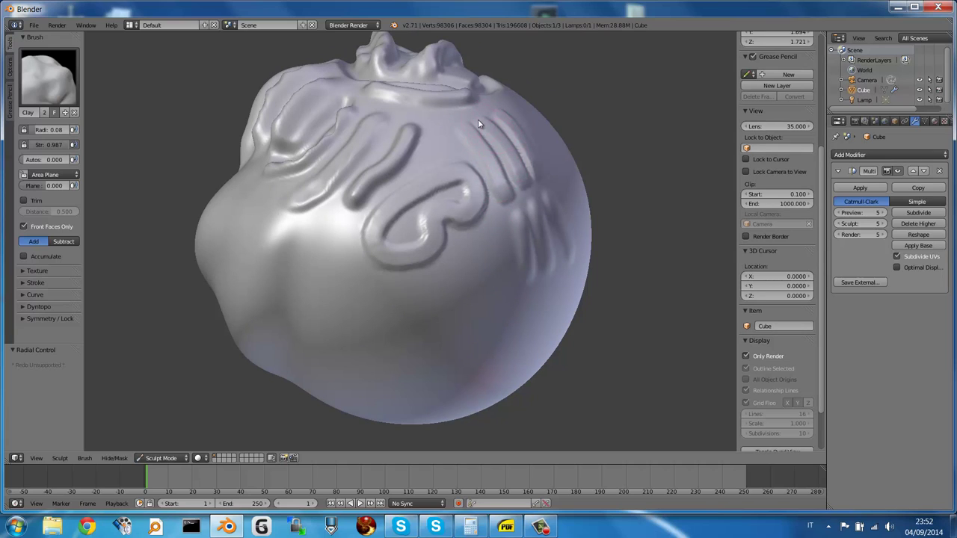
pyautogui.moveTo(530, 180)
pyautogui.mouseDown(button='middle')
pyautogui.moveTo(517, 219)
pyautogui.moveTo(513, 190)
pyautogui.mouseUp(button='middle')
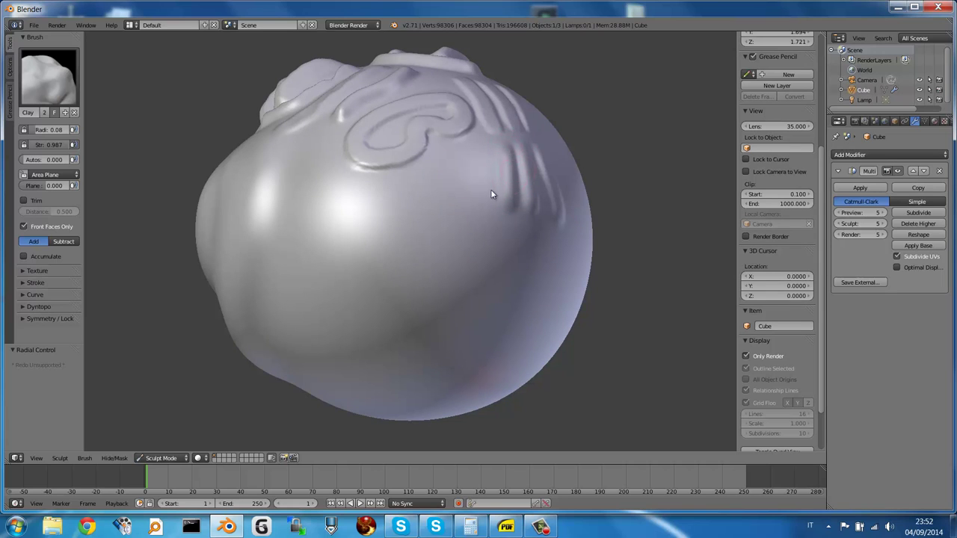
pyautogui.moveTo(523, 164)
pyautogui.mouseDown(button='middle')
pyautogui.moveTo(421, 154)
pyautogui.moveTo(348, 165)
pyautogui.mouseUp(button='middle')
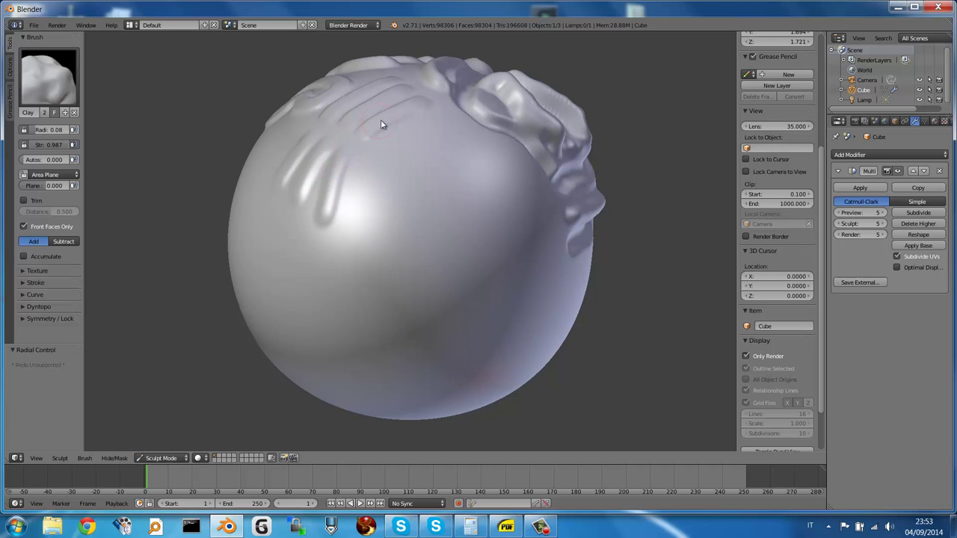
pyautogui.moveTo(381, 124)
pyautogui.mouseDown(button='middle')
pyautogui.moveTo(429, 156)
pyautogui.moveTo(374, 153)
pyautogui.mouseUp(button='middle')
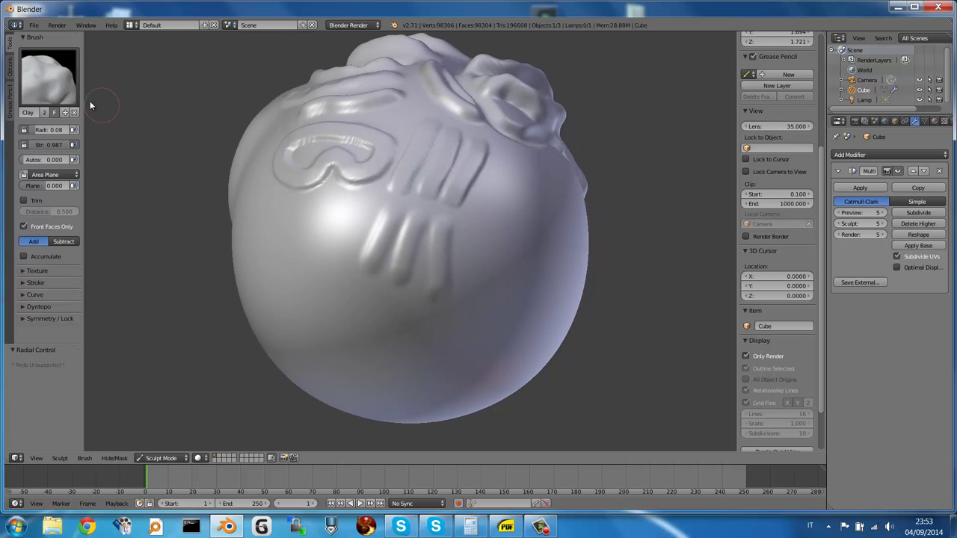
pyautogui.click(68, 94)
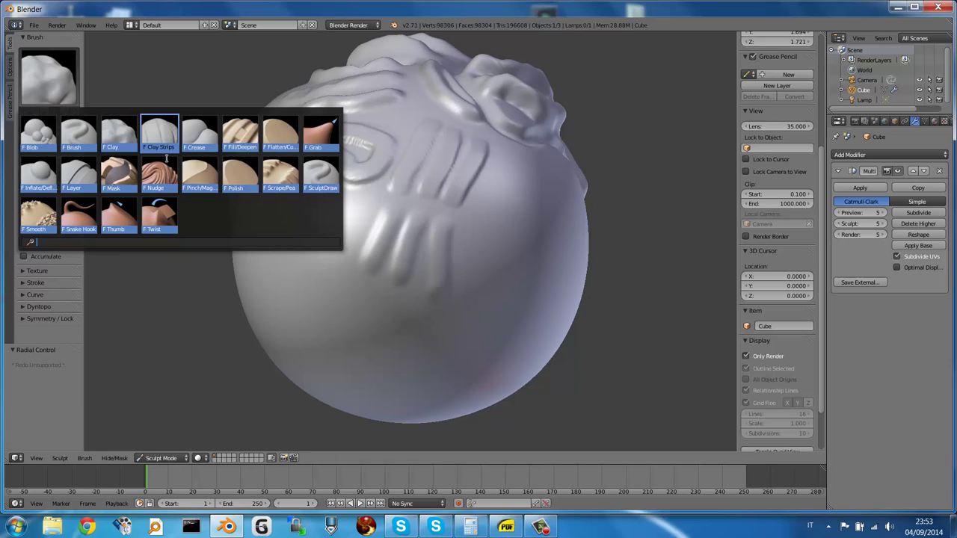
# With the Crease brush at strength 0.880, carve a groove inside the first slot.
pyautogui.click(202, 139)
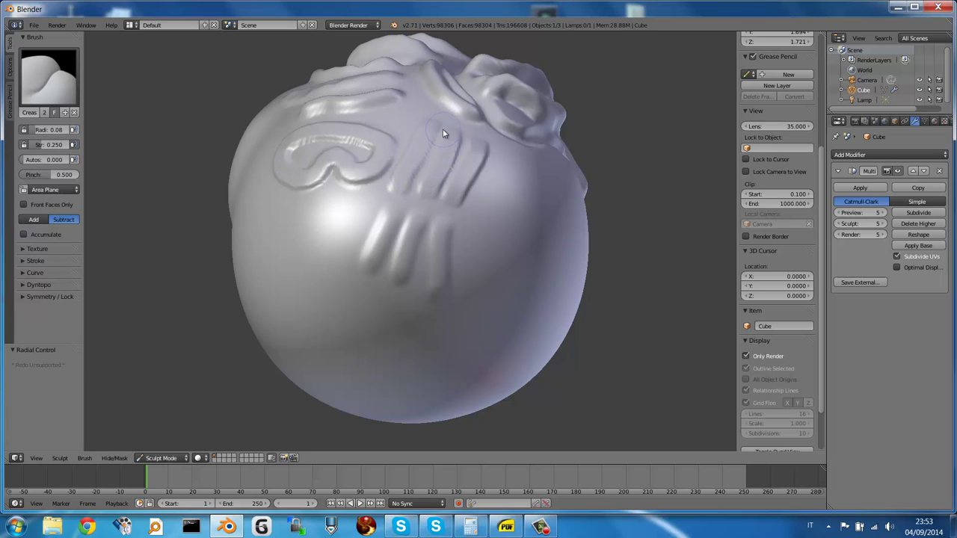
pyautogui.moveTo(442, 132); pyautogui.dragTo(434, 147)
pyautogui.moveTo(437, 136); pyautogui.dragTo(431, 154)
pyautogui.scroll(2, 430, 154)
pyautogui.scroll(2, 427, 158)
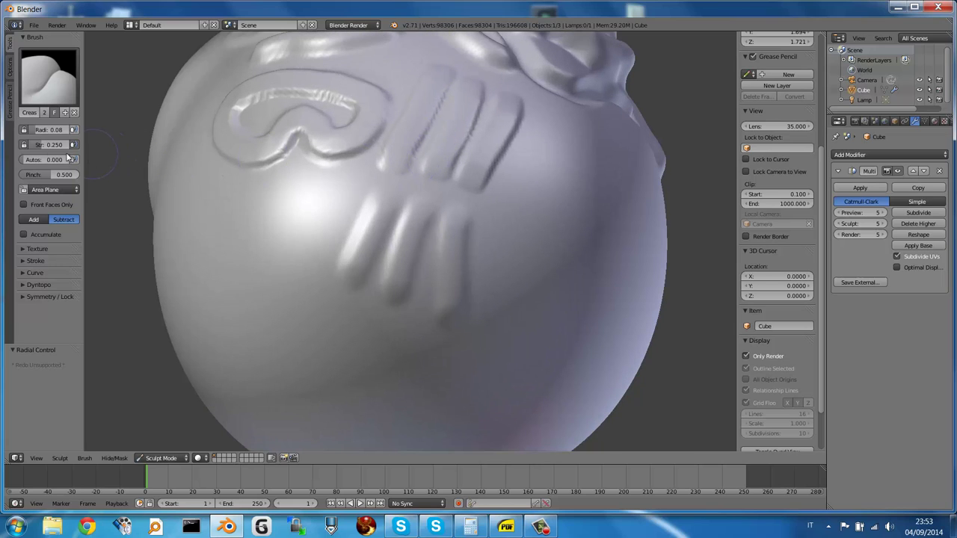
pyautogui.moveTo(38, 143); pyautogui.dragTo(78, 145)
pyautogui.moveTo(451, 82); pyautogui.dragTo(438, 122)
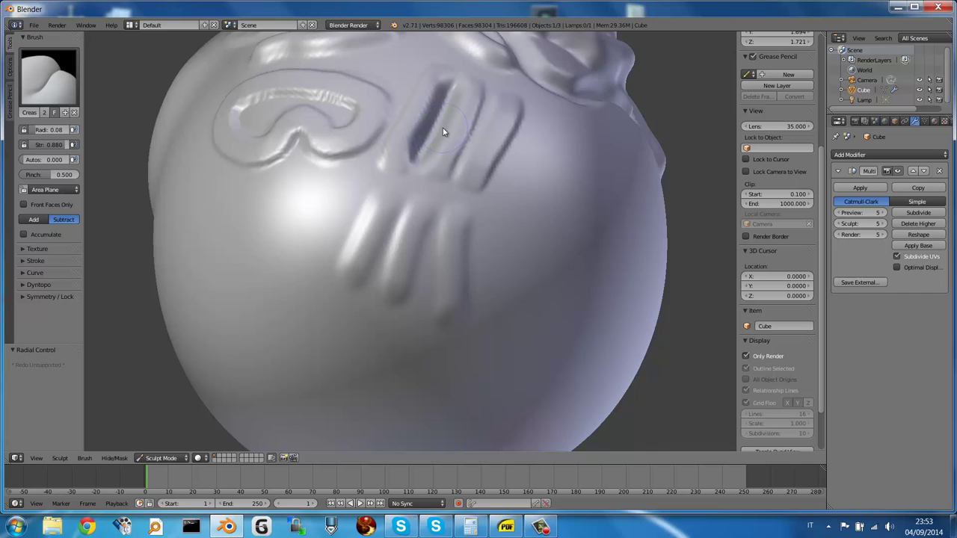
# Zoom in, deepen the left slot further and carve the eye groove deeper along its length.
pyautogui.scroll(3, 438, 128)
pyautogui.moveTo(454, 134); pyautogui.dragTo(475, 125, button='middle')
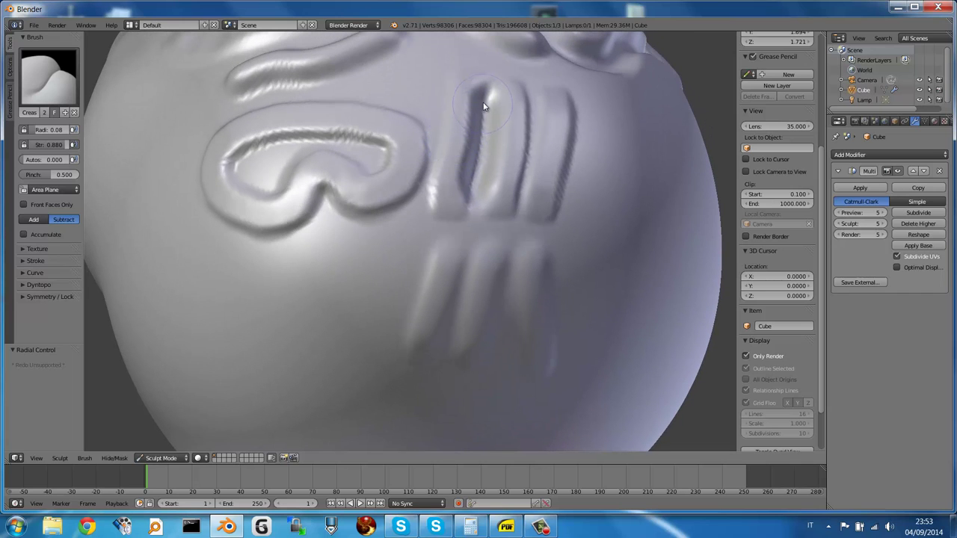
pyautogui.moveTo(484, 106)
pyautogui.mouseDown()
pyautogui.moveTo(479, 152)
pyautogui.moveTo(476, 92)
pyautogui.mouseUp()
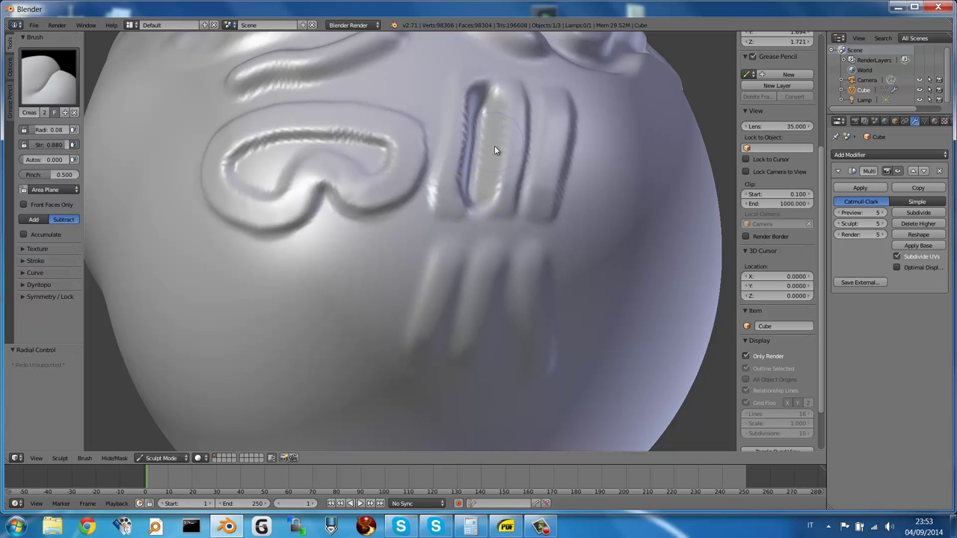
pyautogui.moveTo(374, 164); pyautogui.dragTo(359, 156)
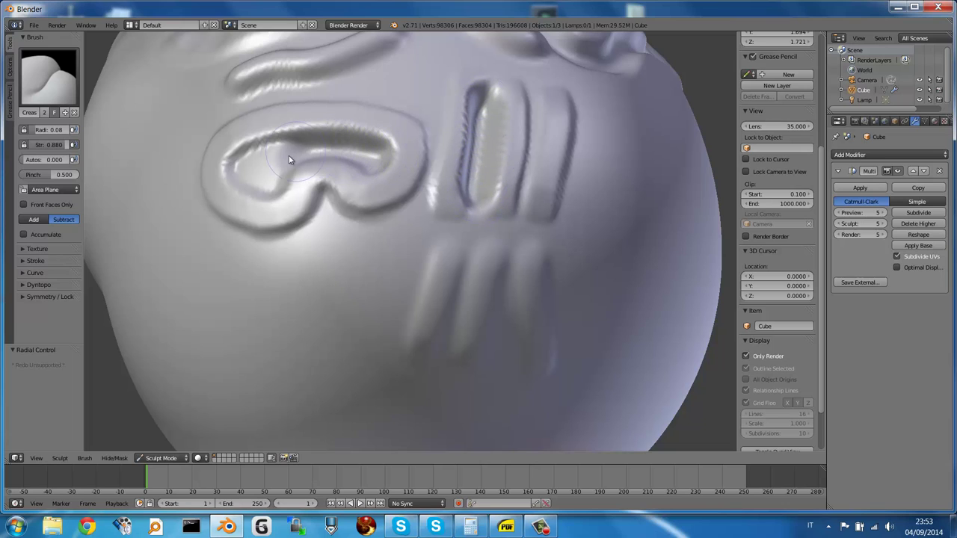
pyautogui.moveTo(291, 156); pyautogui.dragTo(261, 170)
pyautogui.moveTo(380, 153); pyautogui.dragTo(254, 172)
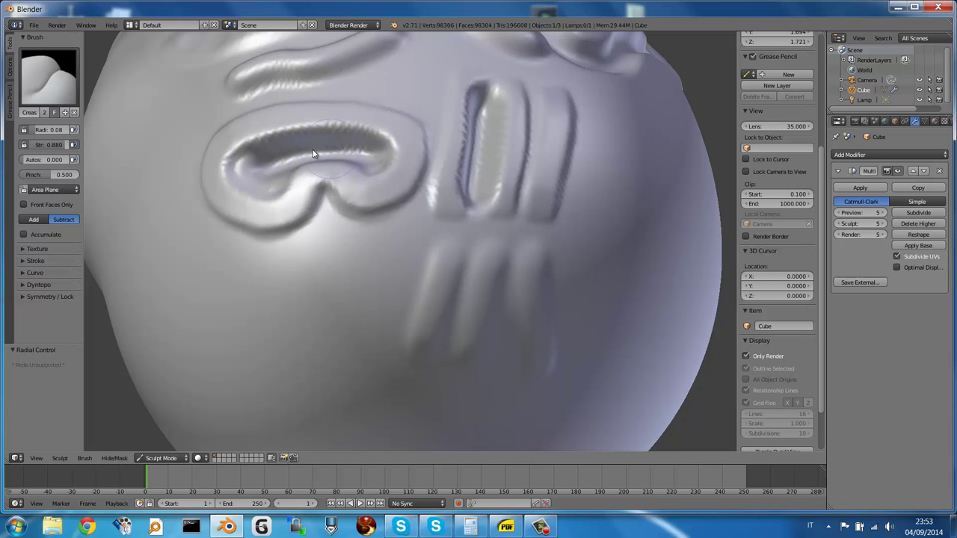
pyautogui.click(49, 79)
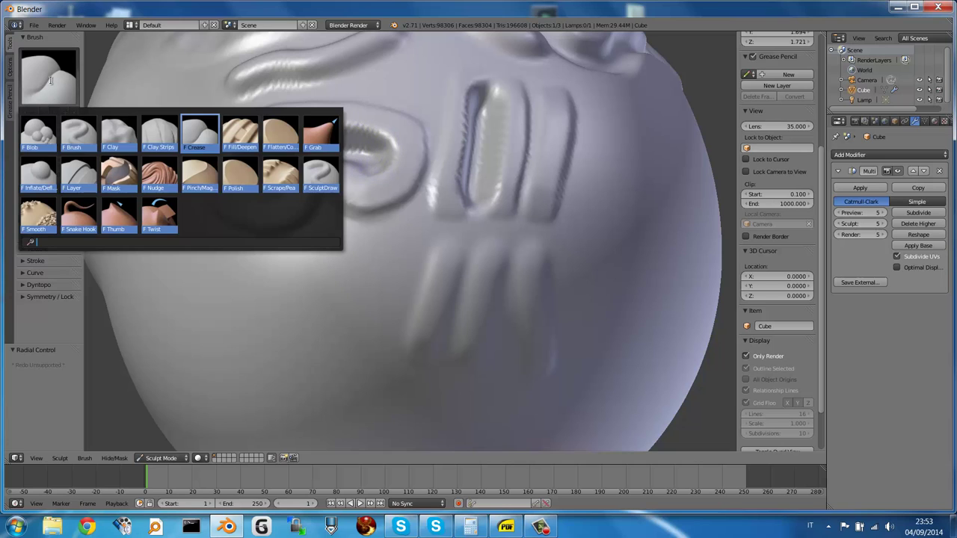
# Paint inside the eye groove with the standard Brush, then undo twice with Ctrl+Z.
pyautogui.click(86, 128)
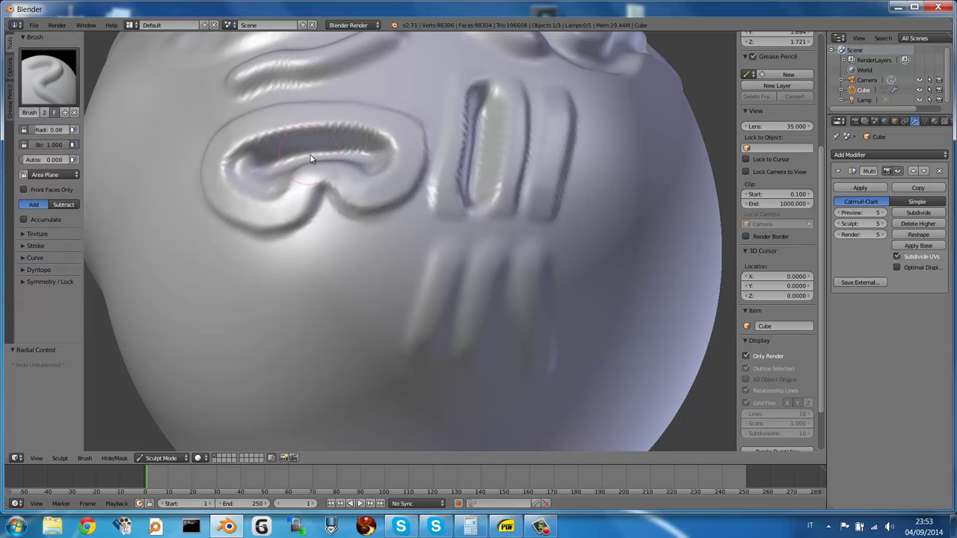
pyautogui.moveTo(295, 140)
pyautogui.mouseDown()
pyautogui.moveTo(353, 154)
pyautogui.moveTo(261, 163)
pyautogui.moveTo(370, 157)
pyautogui.moveTo(251, 165)
pyautogui.moveTo(369, 154)
pyautogui.moveTo(267, 159)
pyautogui.mouseUp()
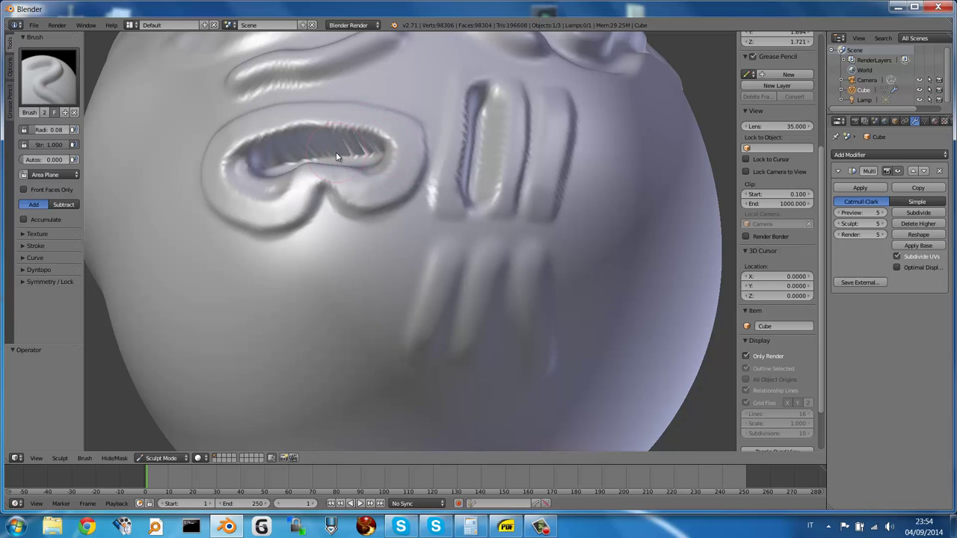
pyautogui.hotkey('ctrl', 'z')
pyautogui.hotkey('ctrl', 'z')
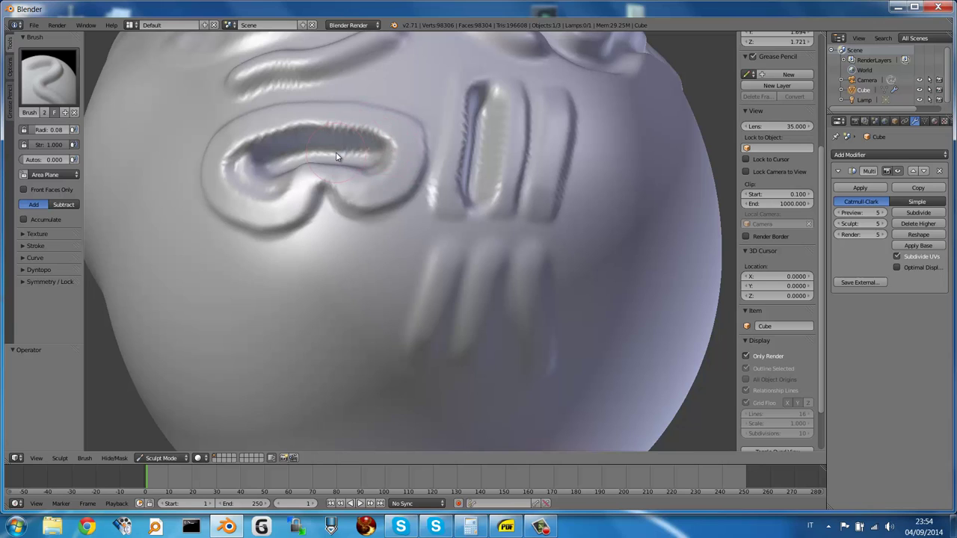
pyautogui.hotkey('ctrl', 'z')
pyautogui.hotkey('ctrl', 'z')
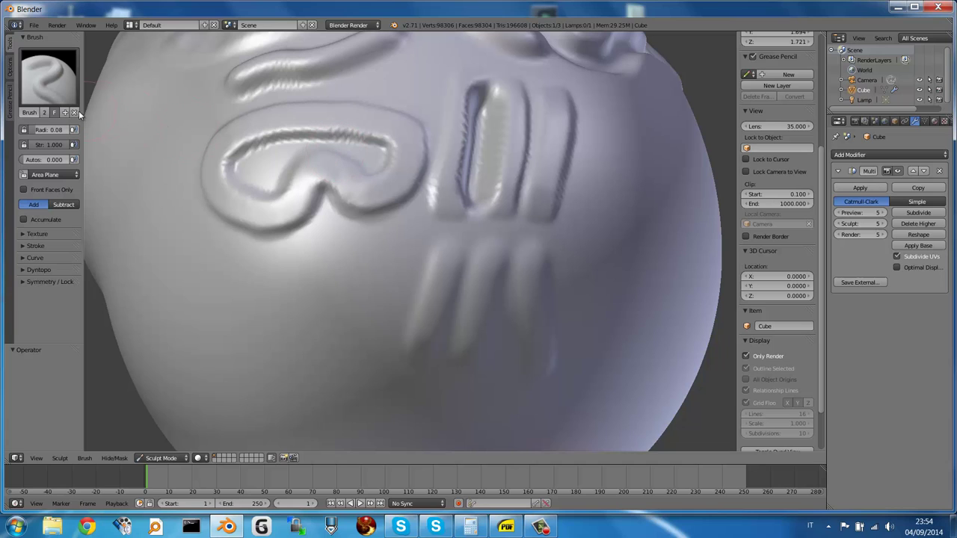
# With the Crease brush, carve and rework a thin crease along the eye ridge's inner channel.
pyautogui.click(57, 89)
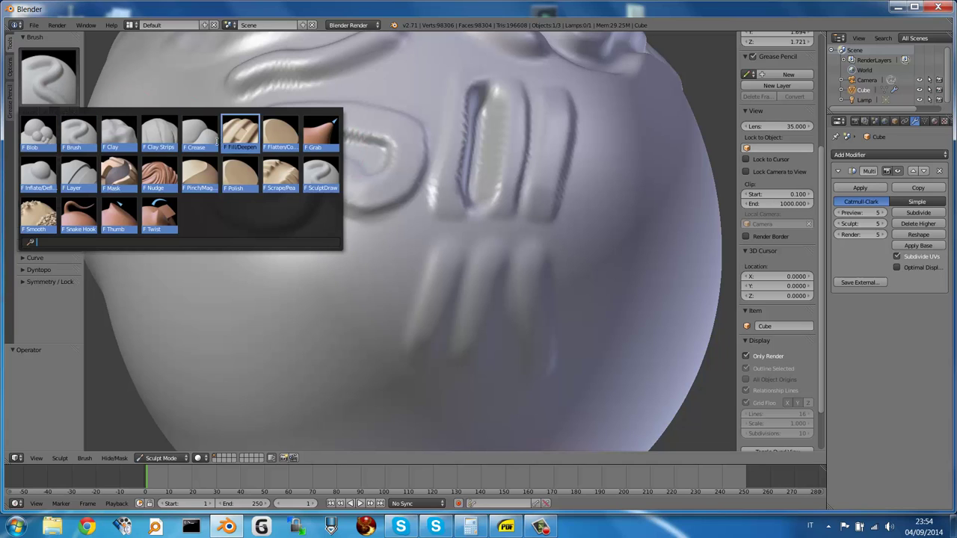
pyautogui.click(204, 140)
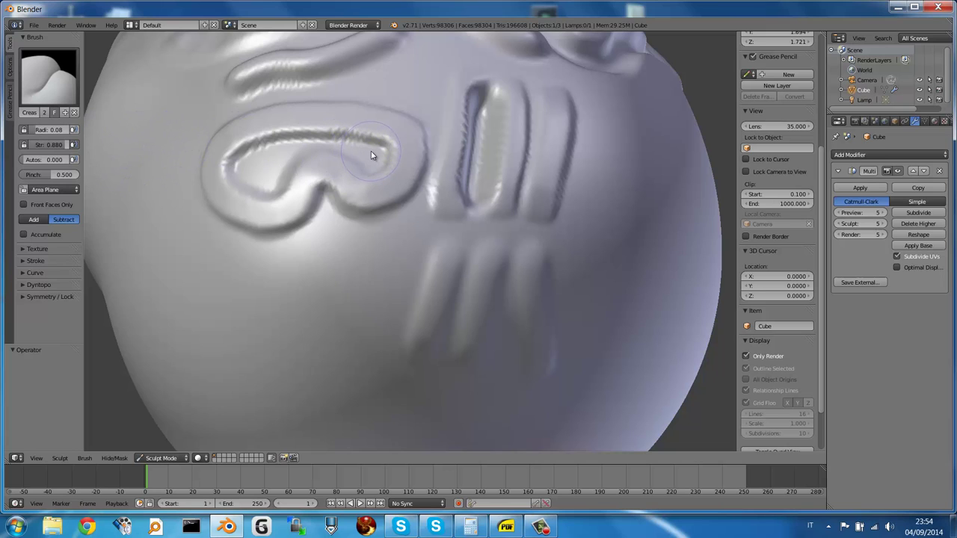
pyautogui.moveTo(334, 147)
pyautogui.mouseDown()
pyautogui.moveTo(303, 147)
pyautogui.moveTo(262, 170)
pyautogui.moveTo(231, 169)
pyautogui.mouseUp()
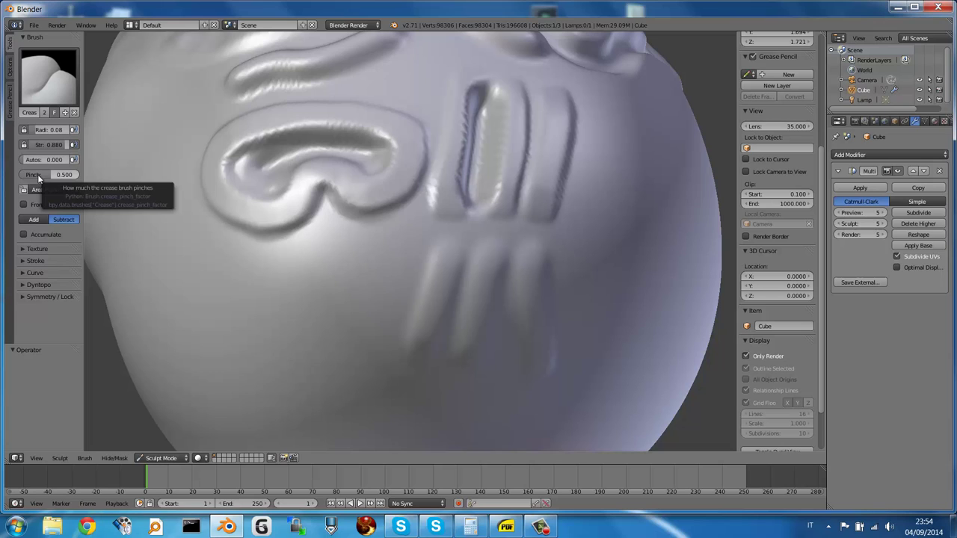
pyautogui.moveTo(366, 157)
pyautogui.mouseDown()
pyautogui.moveTo(308, 148)
pyautogui.moveTo(277, 160)
pyautogui.mouseUp()
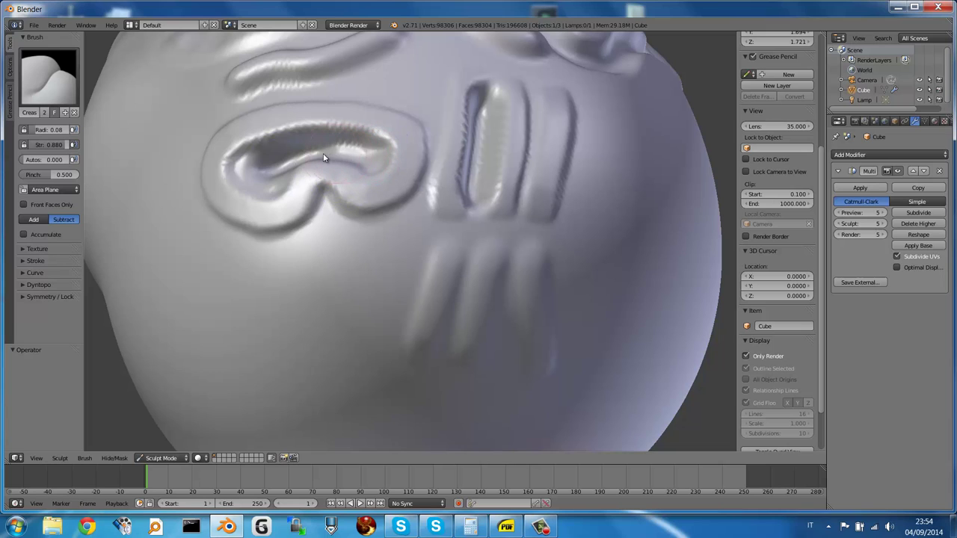
pyautogui.moveTo(379, 153); pyautogui.dragTo(294, 161)
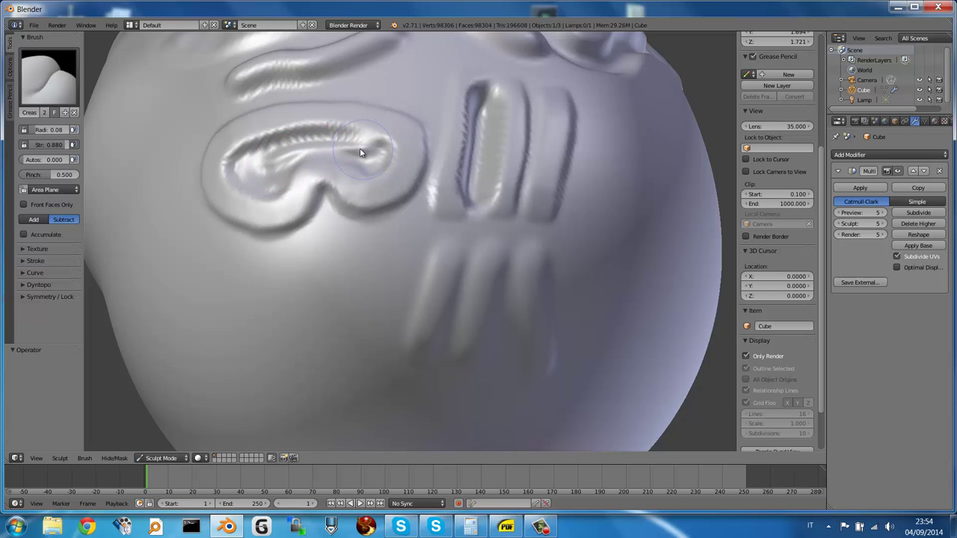
pyautogui.moveTo(378, 154); pyautogui.dragTo(311, 154)
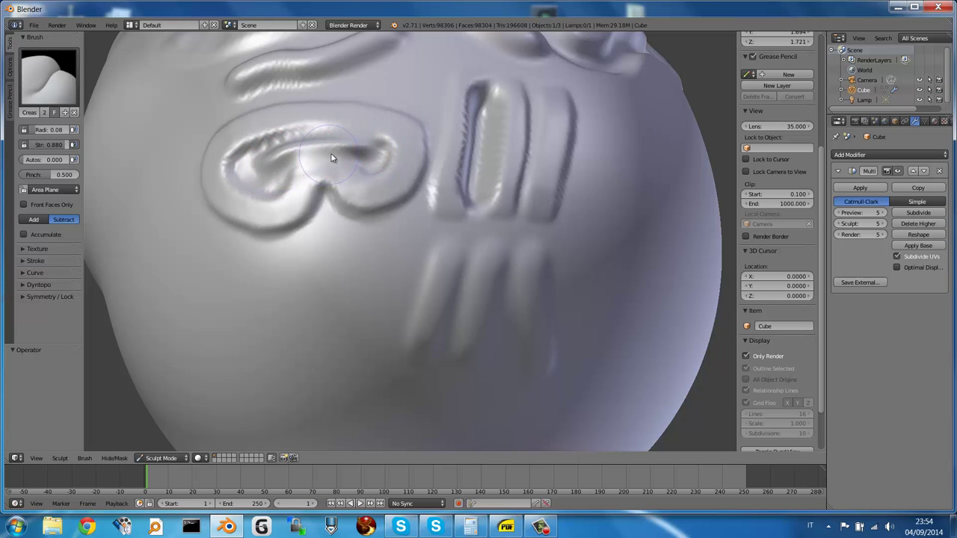
pyautogui.moveTo(335, 153)
pyautogui.mouseDown(button='middle')
pyautogui.moveTo(335, 137)
pyautogui.moveTo(324, 167)
pyautogui.moveTo(355, 178)
pyautogui.mouseUp(button='middle')
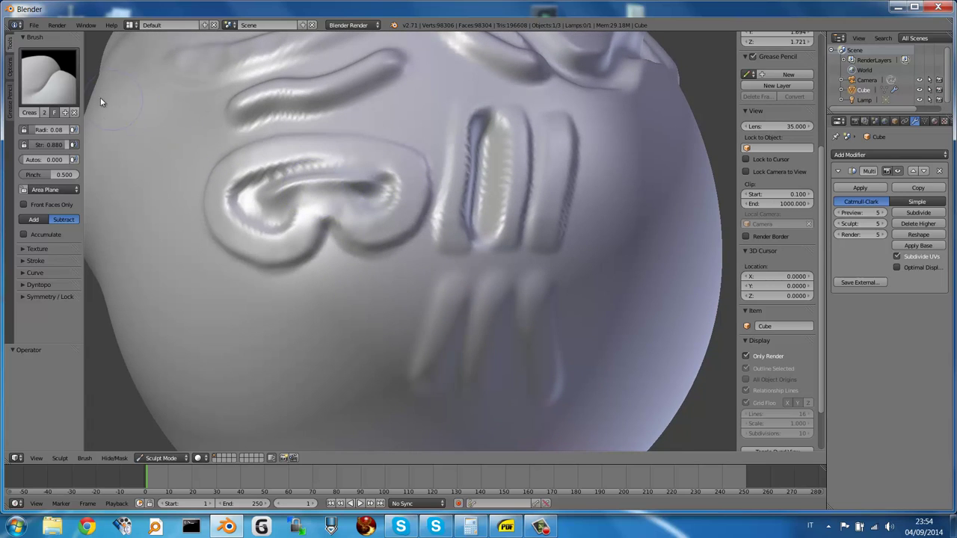
pyautogui.click(64, 79)
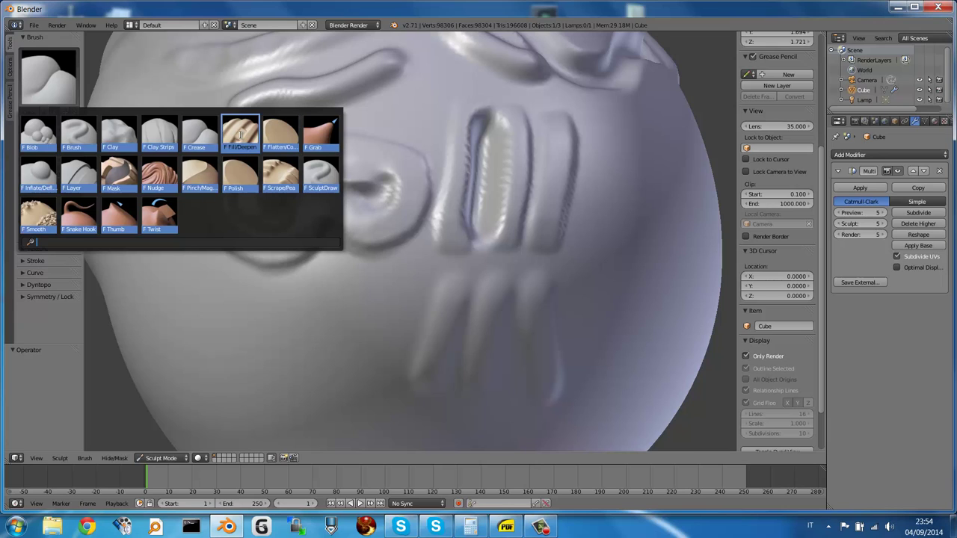
# With the Fill/Deepen brush at strength 1.000, fill in the slot groove and reshape its side.
pyautogui.click(242, 135)
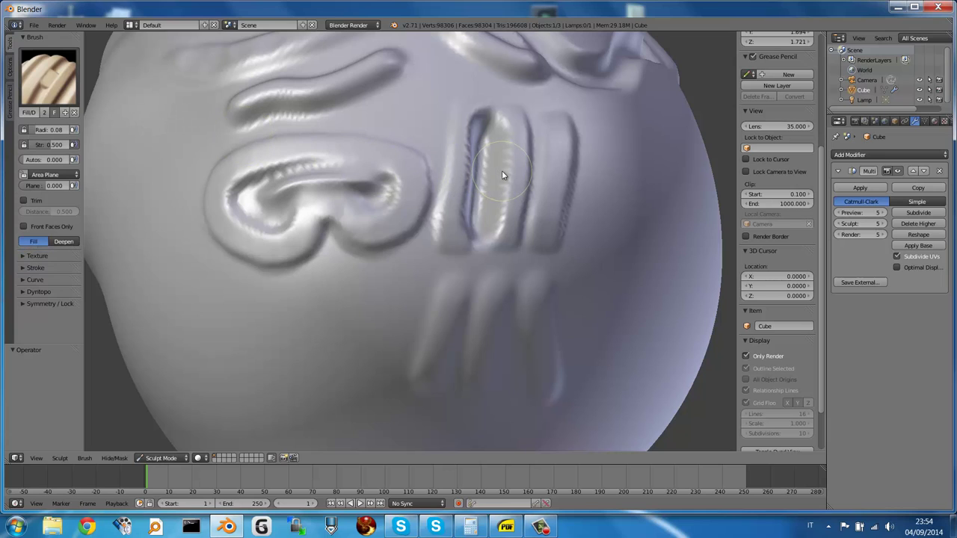
pyautogui.moveTo(476, 182); pyautogui.dragTo(498, 176)
pyautogui.moveTo(63, 144); pyautogui.dragTo(424, 165)
pyautogui.moveTo(501, 174); pyautogui.dragTo(475, 177)
pyautogui.moveTo(476, 174)
pyautogui.mouseDown()
pyautogui.moveTo(487, 167)
pyautogui.moveTo(479, 163)
pyautogui.moveTo(503, 166)
pyautogui.moveTo(475, 169)
pyautogui.mouseUp()
pyautogui.moveTo(501, 171)
pyautogui.mouseDown(button='middle')
pyautogui.moveTo(506, 141)
pyautogui.moveTo(506, 169)
pyautogui.moveTo(461, 201)
pyautogui.moveTo(465, 176)
pyautogui.mouseUp(button='middle')
pyautogui.moveTo(465, 176)
pyautogui.mouseDown()
pyautogui.moveTo(486, 161)
pyautogui.moveTo(451, 167)
pyautogui.moveTo(488, 161)
pyautogui.mouseUp()
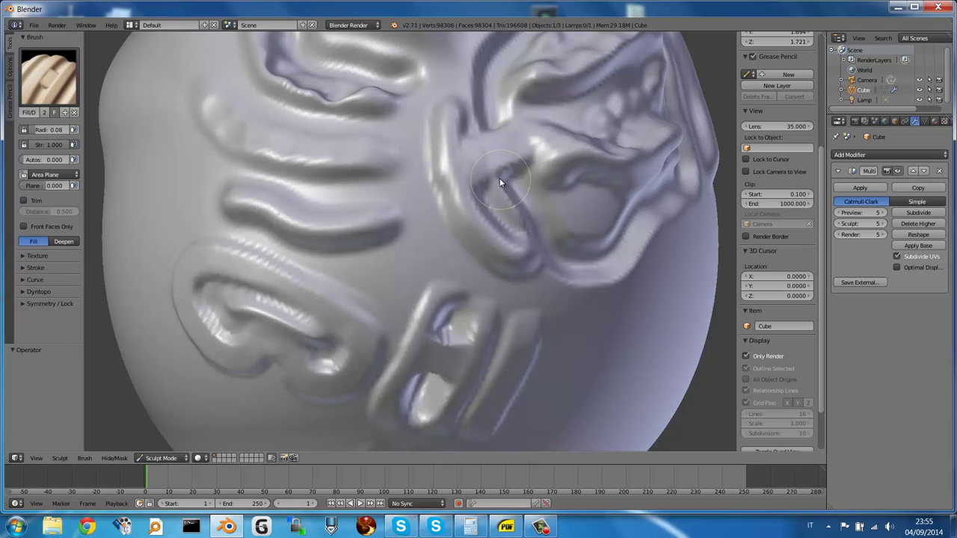
# Reshape and thicken the curved ridges beside the mouth opening.
pyautogui.moveTo(500, 178)
pyautogui.mouseDown(button='middle')
pyautogui.moveTo(496, 159)
pyautogui.moveTo(489, 184)
pyautogui.moveTo(472, 179)
pyautogui.mouseUp(button='middle')
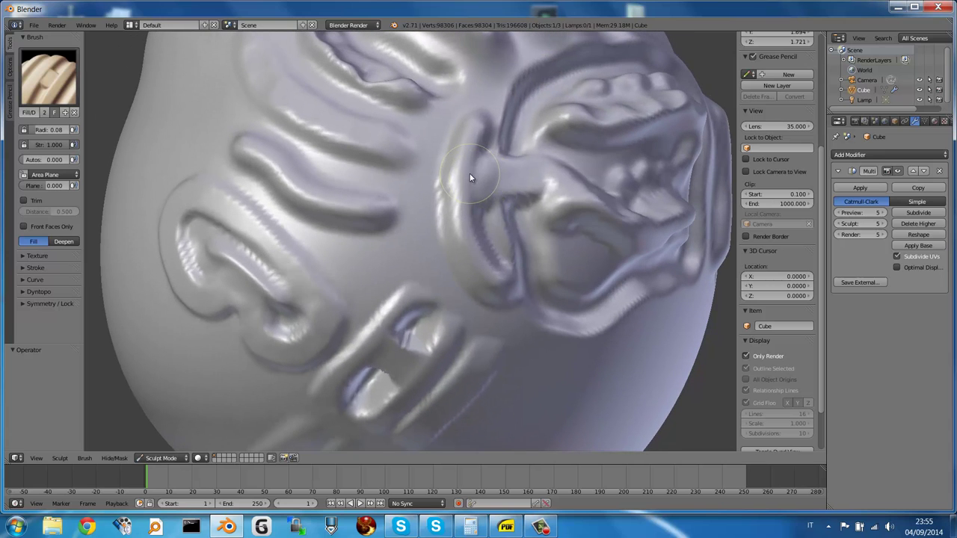
pyautogui.moveTo(470, 177); pyautogui.dragTo(523, 180)
pyautogui.moveTo(511, 237)
pyautogui.mouseDown()
pyautogui.moveTo(476, 235)
pyautogui.moveTo(502, 234)
pyautogui.moveTo(487, 241)
pyautogui.moveTo(471, 229)
pyautogui.moveTo(539, 228)
pyautogui.mouseUp()
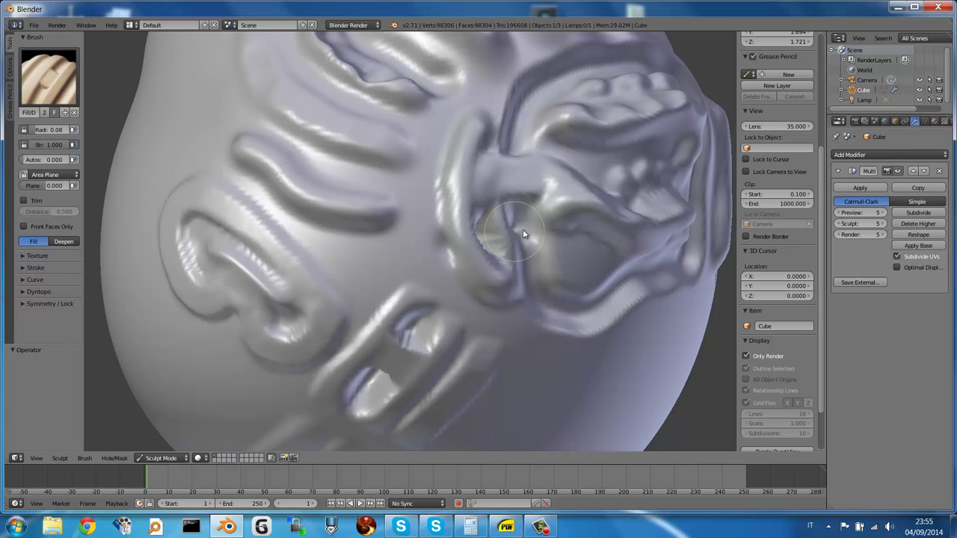
pyautogui.moveTo(499, 231)
pyautogui.mouseDown(button='middle')
pyautogui.moveTo(493, 235)
pyautogui.moveTo(464, 209)
pyautogui.moveTo(496, 215)
pyautogui.moveTo(502, 234)
pyautogui.moveTo(486, 196)
pyautogui.mouseUp(button='middle')
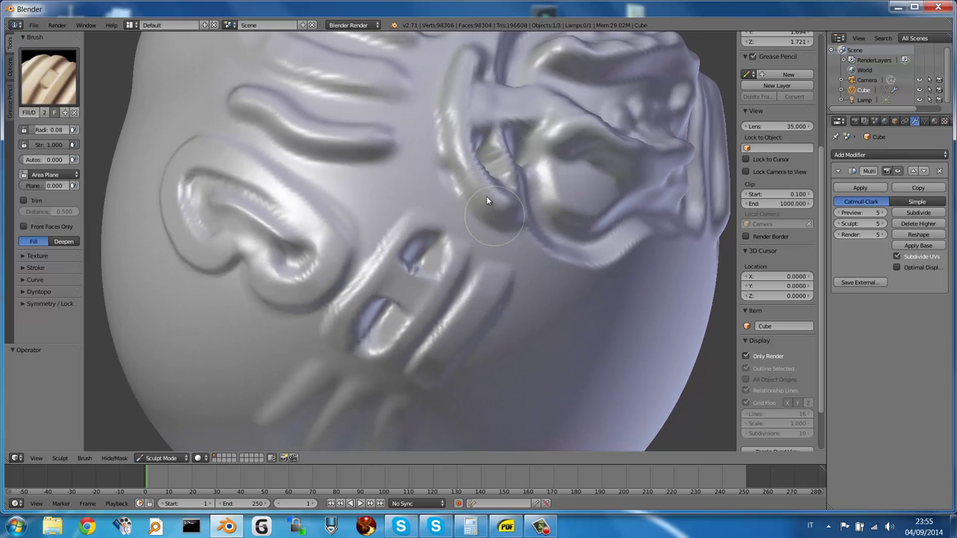
pyautogui.moveTo(449, 182)
pyautogui.mouseDown()
pyautogui.moveTo(491, 154)
pyautogui.moveTo(490, 171)
pyautogui.moveTo(476, 145)
pyautogui.moveTo(493, 149)
pyautogui.mouseUp()
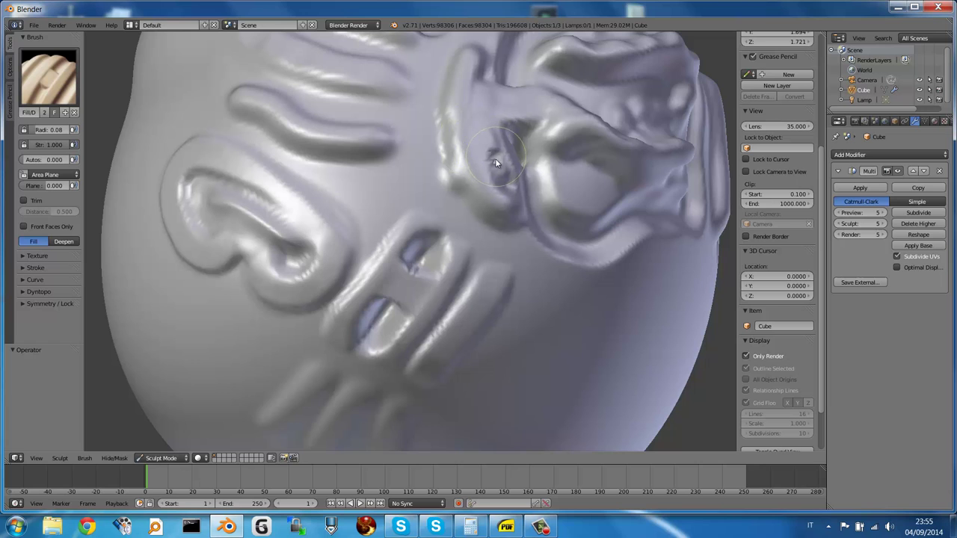
pyautogui.moveTo(493, 150)
pyautogui.mouseDown(button='middle')
pyautogui.moveTo(481, 145)
pyautogui.moveTo(494, 195)
pyautogui.mouseUp(button='middle')
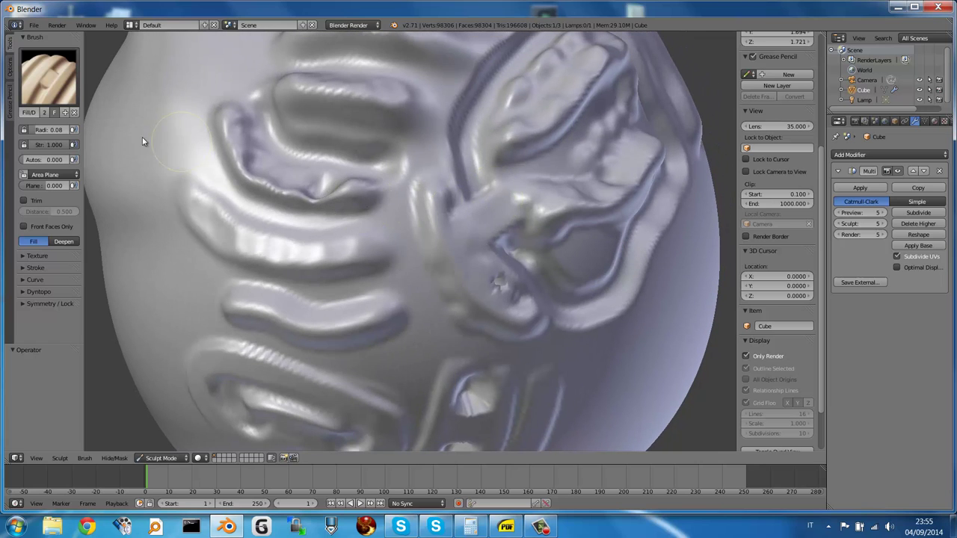
pyautogui.click(45, 78)
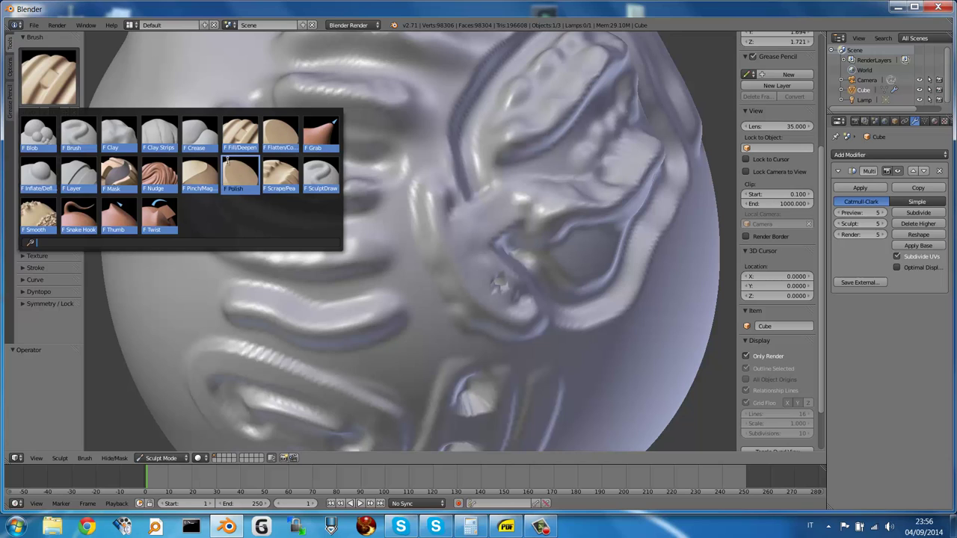
# With the Flatten/Contrast brush, flatten the lip, crest and dark notch of the upper hooked ridge.
pyautogui.click(275, 144)
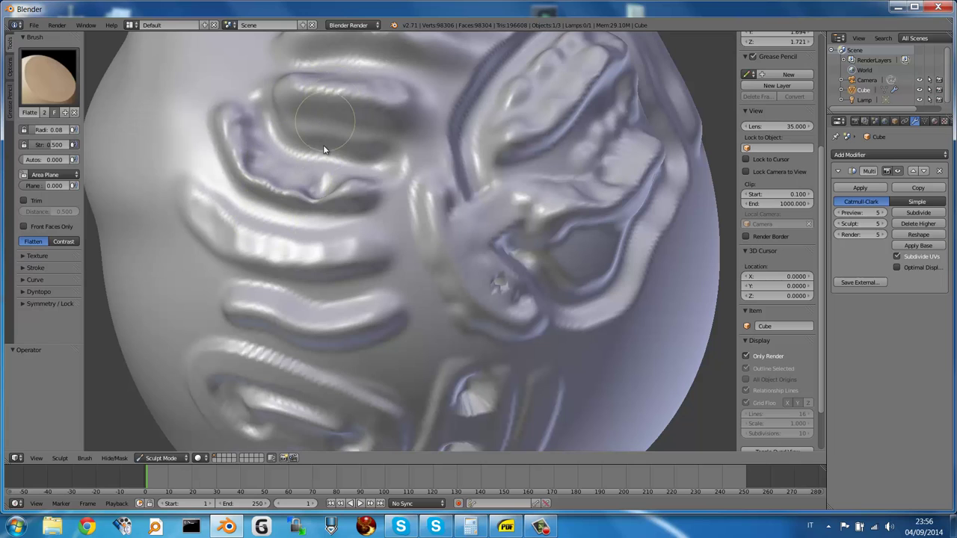
pyautogui.moveTo(318, 94); pyautogui.dragTo(451, 191, button='middle')
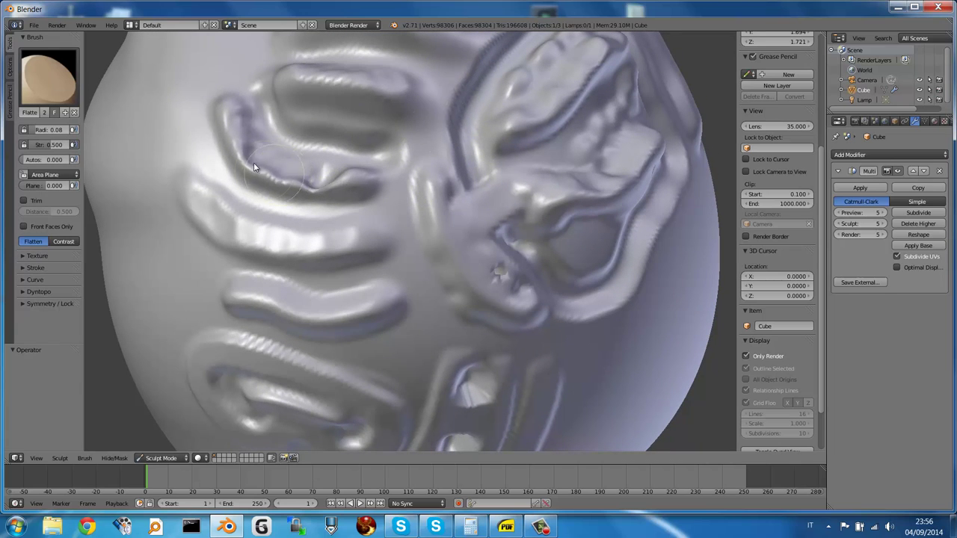
pyautogui.moveTo(229, 161)
pyautogui.mouseDown()
pyautogui.moveTo(337, 214)
pyautogui.moveTo(261, 203)
pyautogui.moveTo(282, 216)
pyautogui.mouseUp()
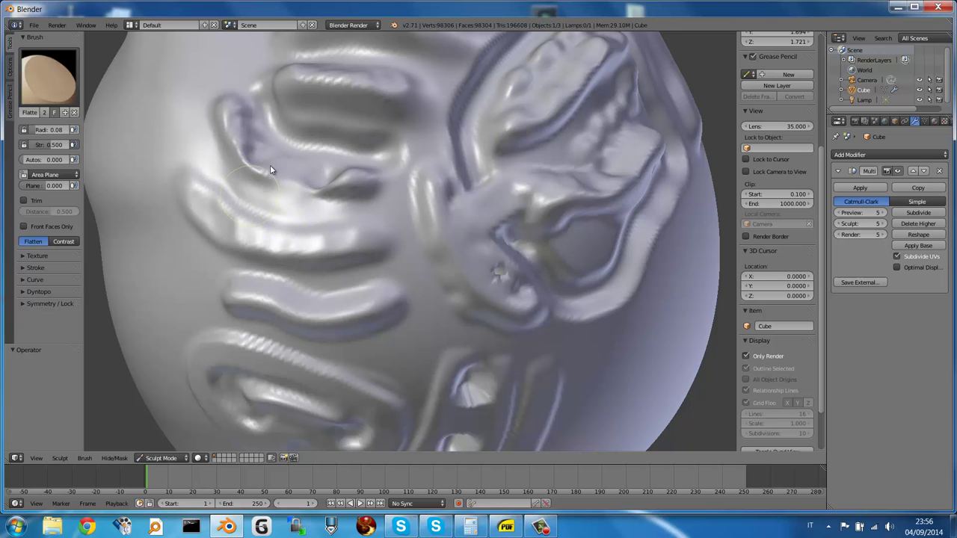
pyautogui.moveTo(270, 170)
pyautogui.mouseDown()
pyautogui.moveTo(223, 142)
pyautogui.moveTo(239, 107)
pyautogui.moveTo(207, 165)
pyautogui.moveTo(252, 131)
pyautogui.mouseUp()
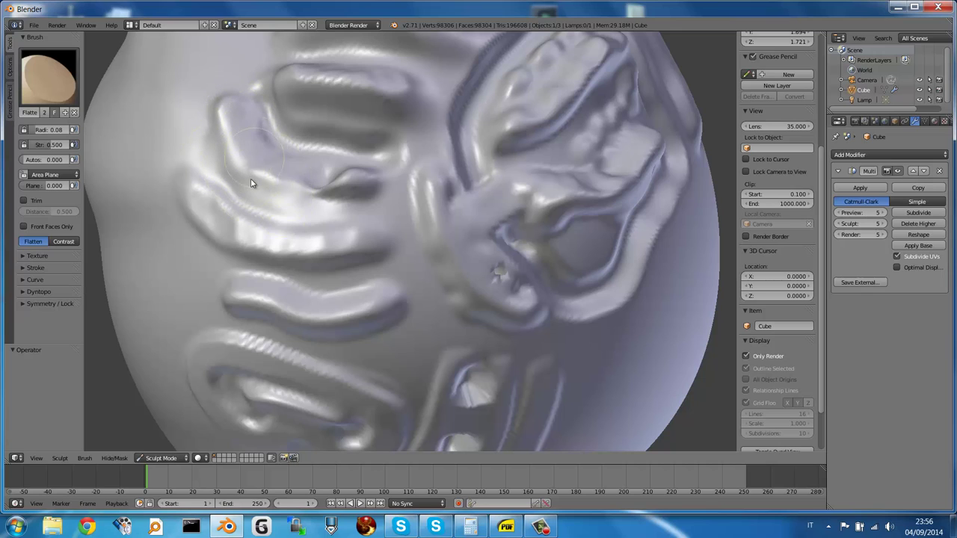
pyautogui.moveTo(251, 182)
pyautogui.mouseDown()
pyautogui.moveTo(284, 149)
pyautogui.moveTo(299, 193)
pyautogui.moveTo(336, 197)
pyautogui.moveTo(353, 176)
pyautogui.moveTo(327, 190)
pyautogui.moveTo(353, 169)
pyautogui.moveTo(352, 184)
pyautogui.moveTo(310, 207)
pyautogui.moveTo(335, 173)
pyautogui.moveTo(291, 175)
pyautogui.moveTo(217, 154)
pyautogui.moveTo(216, 105)
pyautogui.moveTo(246, 165)
pyautogui.moveTo(310, 240)
pyautogui.moveTo(283, 207)
pyautogui.moveTo(224, 207)
pyautogui.moveTo(209, 193)
pyautogui.moveTo(198, 127)
pyautogui.moveTo(384, 165)
pyautogui.moveTo(356, 170)
pyautogui.mouseUp()
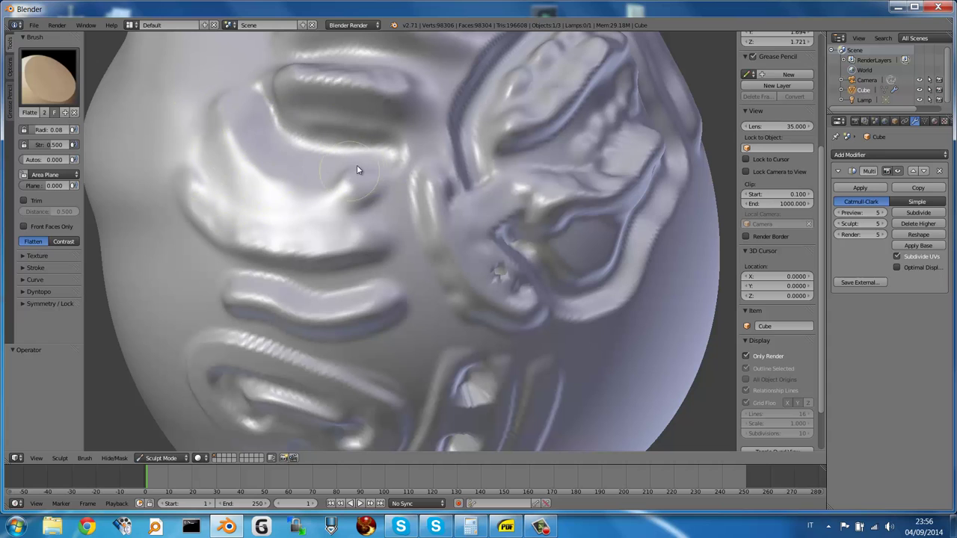
pyautogui.moveTo(304, 176)
pyautogui.mouseDown(button='middle')
pyautogui.moveTo(338, 160)
pyautogui.moveTo(338, 184)
pyautogui.moveTo(358, 154)
pyautogui.mouseUp(button='middle')
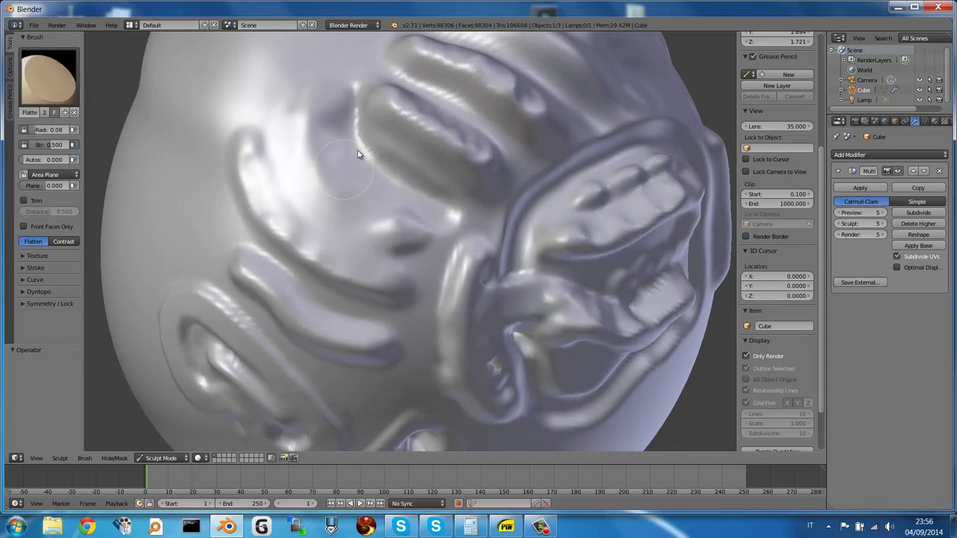
pyautogui.moveTo(400, 108)
pyautogui.mouseDown()
pyautogui.moveTo(466, 154)
pyautogui.moveTo(489, 157)
pyautogui.moveTo(430, 147)
pyautogui.mouseUp()
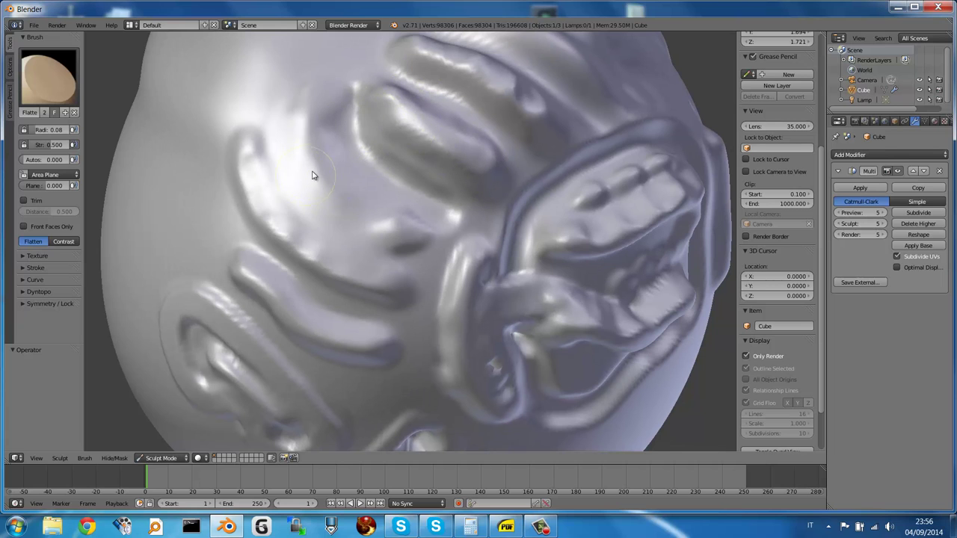
pyautogui.moveTo(314, 175)
pyautogui.mouseDown(button='middle')
pyautogui.moveTo(322, 168)
pyautogui.moveTo(329, 182)
pyautogui.mouseUp(button='middle')
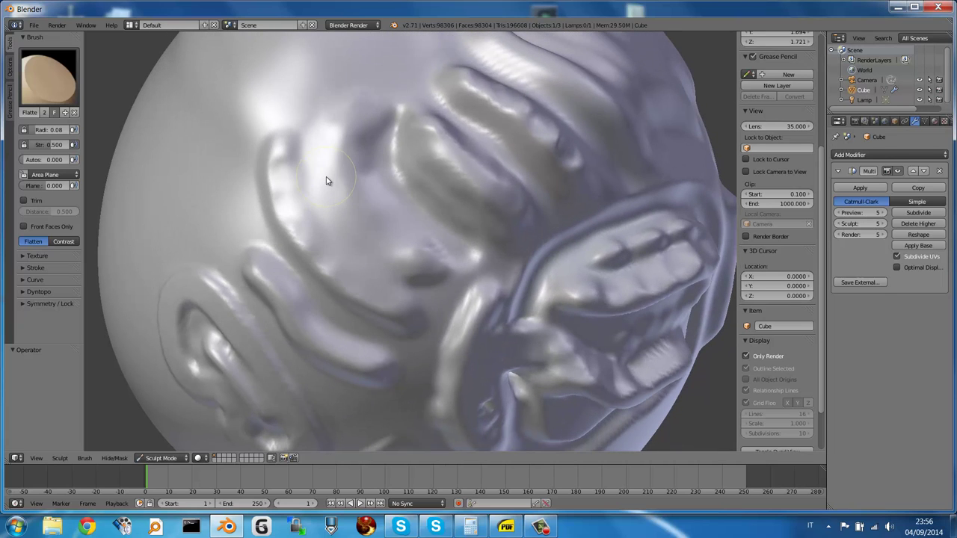
pyautogui.click(48, 92)
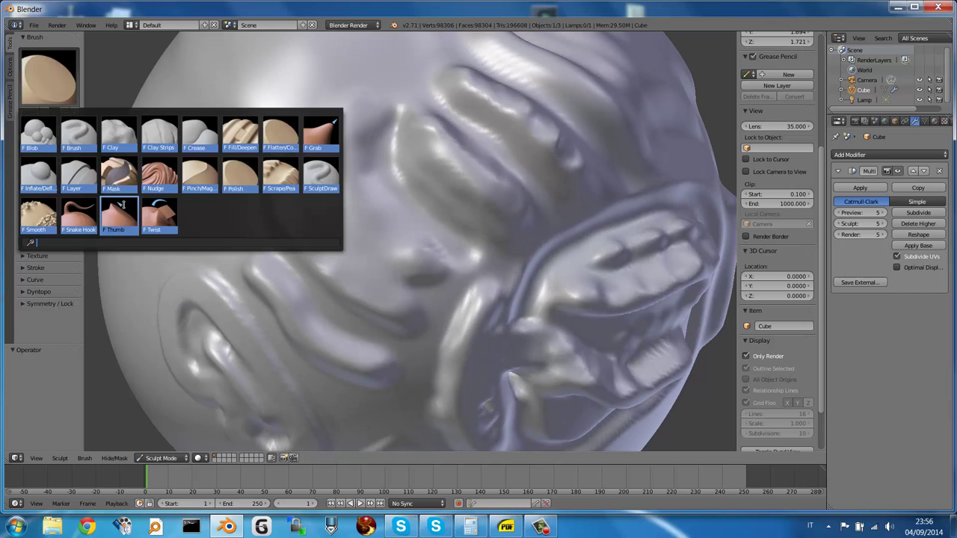
# Switch to the Polish brush and smooth the surface of the upper fold.
pyautogui.click(240, 174)
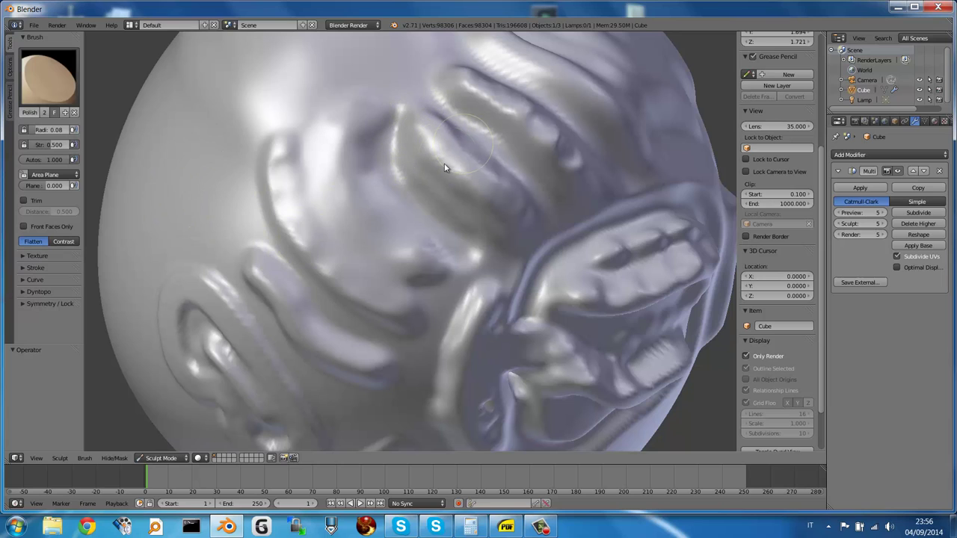
pyautogui.moveTo(445, 167)
pyautogui.mouseDown()
pyautogui.moveTo(487, 178)
pyautogui.moveTo(504, 198)
pyautogui.moveTo(522, 183)
pyautogui.moveTo(489, 177)
pyautogui.moveTo(479, 145)
pyautogui.moveTo(449, 141)
pyautogui.moveTo(439, 127)
pyautogui.moveTo(502, 177)
pyautogui.moveTo(470, 158)
pyautogui.moveTo(466, 175)
pyautogui.mouseUp()
pyautogui.moveTo(466, 175); pyautogui.dragTo(411, 116, button='middle')
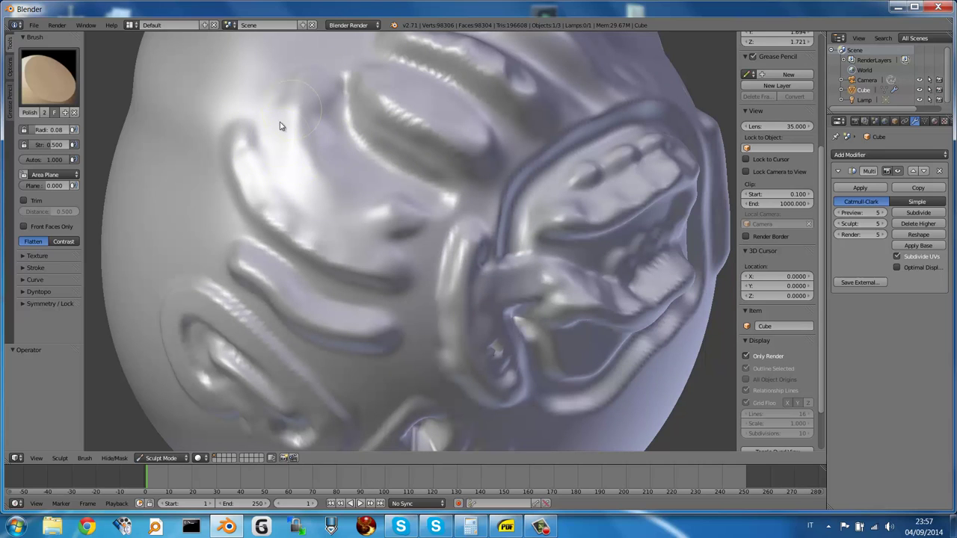
pyautogui.moveTo(390, 126); pyautogui.dragTo(396, 156, button='middle')
pyautogui.moveTo(429, 182); pyautogui.dragTo(328, 156)
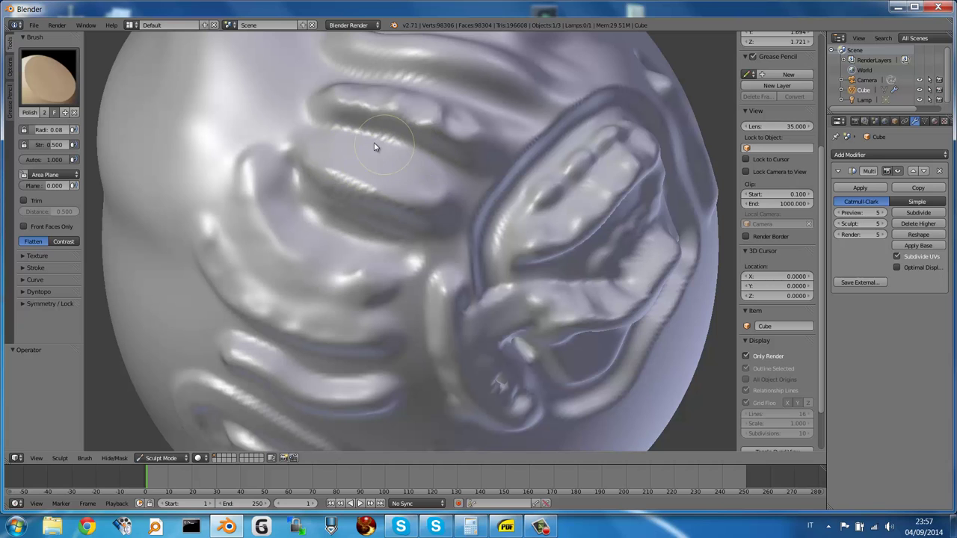
# Polish the remaining folds on the head, viewing them from several angles.
pyautogui.moveTo(396, 163); pyautogui.dragTo(396, 146, button='middle')
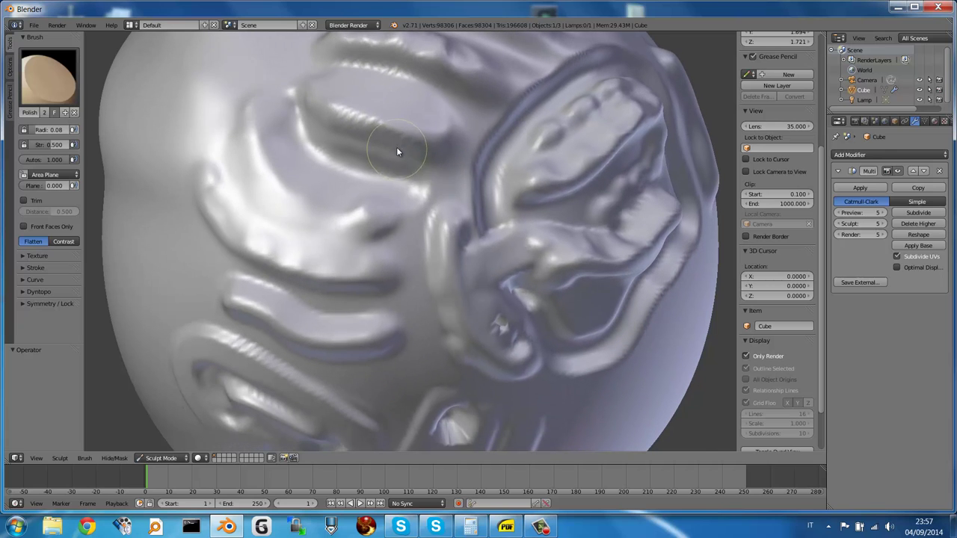
pyautogui.moveTo(400, 103); pyautogui.dragTo(378, 152, button='middle')
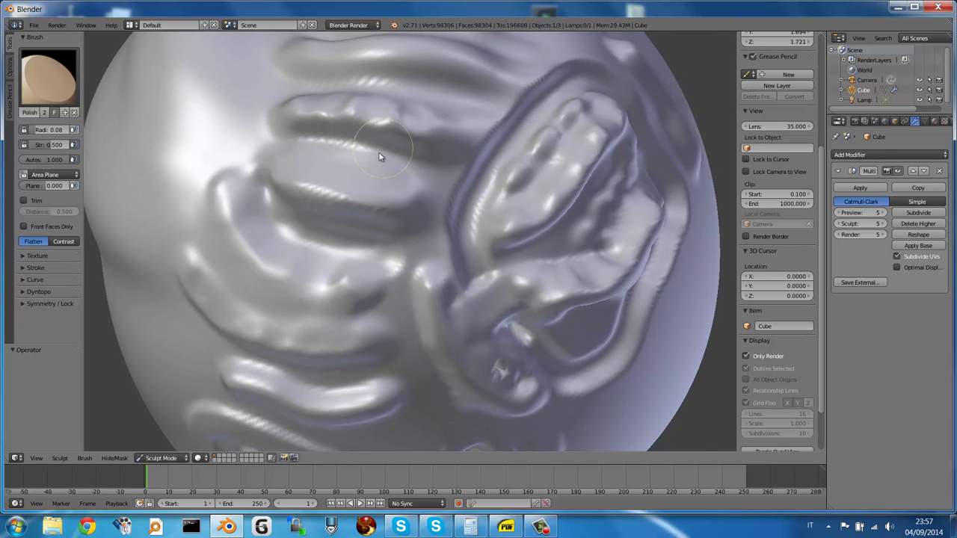
pyautogui.moveTo(380, 193)
pyautogui.mouseDown(button='middle')
pyautogui.moveTo(400, 152)
pyautogui.moveTo(496, 167)
pyautogui.moveTo(539, 254)
pyautogui.mouseUp(button='middle')
pyautogui.moveTo(553, 219)
pyautogui.mouseDown()
pyautogui.moveTo(566, 214)
pyautogui.moveTo(560, 207)
pyautogui.moveTo(572, 231)
pyautogui.moveTo(553, 226)
pyautogui.moveTo(543, 248)
pyautogui.moveTo(549, 212)
pyautogui.moveTo(546, 242)
pyautogui.mouseUp()
pyautogui.moveTo(551, 241)
pyautogui.mouseDown(button='middle')
pyautogui.moveTo(549, 209)
pyautogui.moveTo(513, 214)
pyautogui.moveTo(486, 247)
pyautogui.moveTo(387, 184)
pyautogui.mouseUp(button='middle')
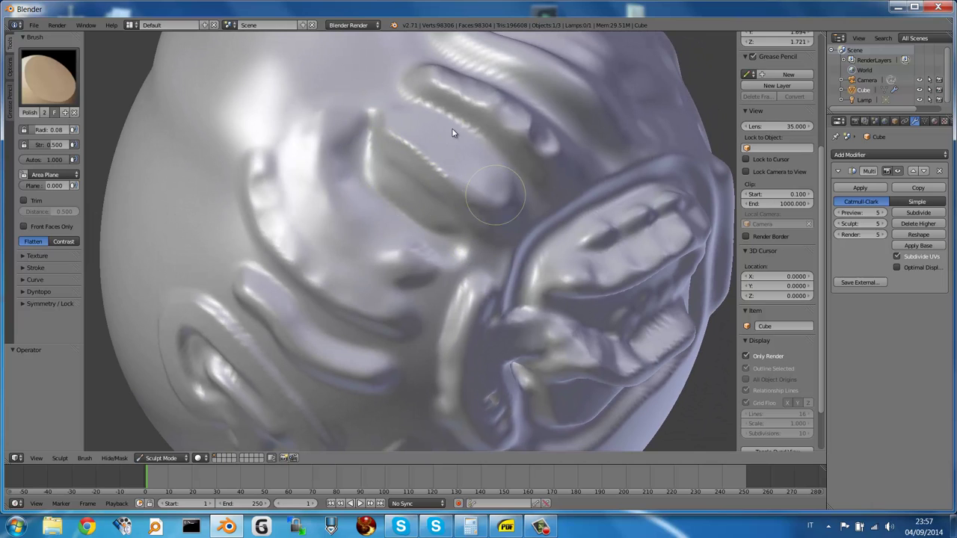
pyautogui.moveTo(446, 183); pyautogui.dragTo(450, 162, button='middle')
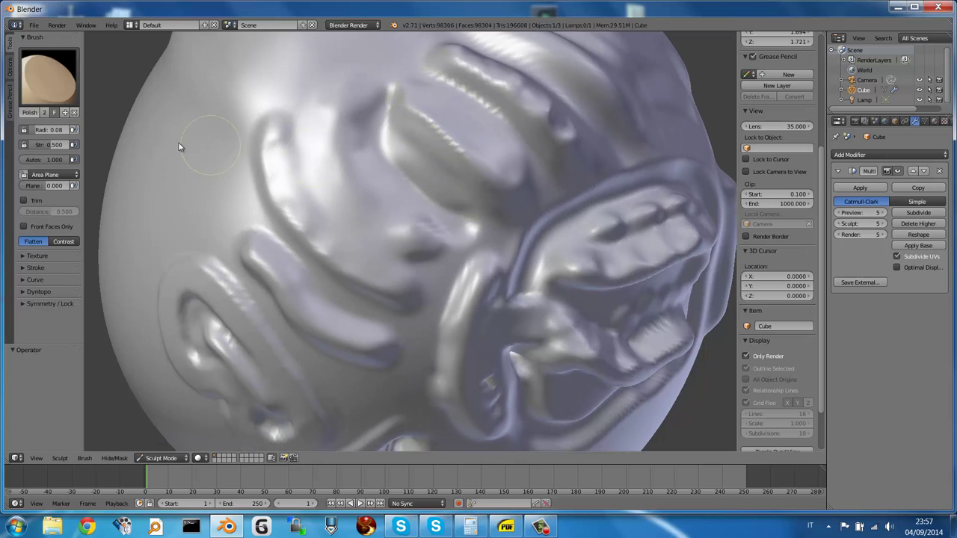
pyautogui.click(47, 78)
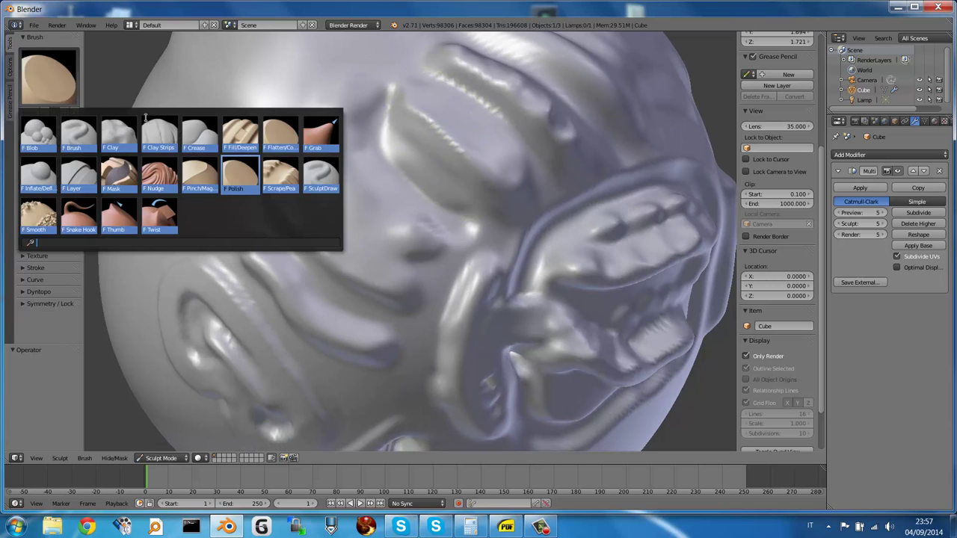
# With the Flatten brush, even out the upper ridge, the lobe above the mouth and the side folds.
pyautogui.click(276, 136)
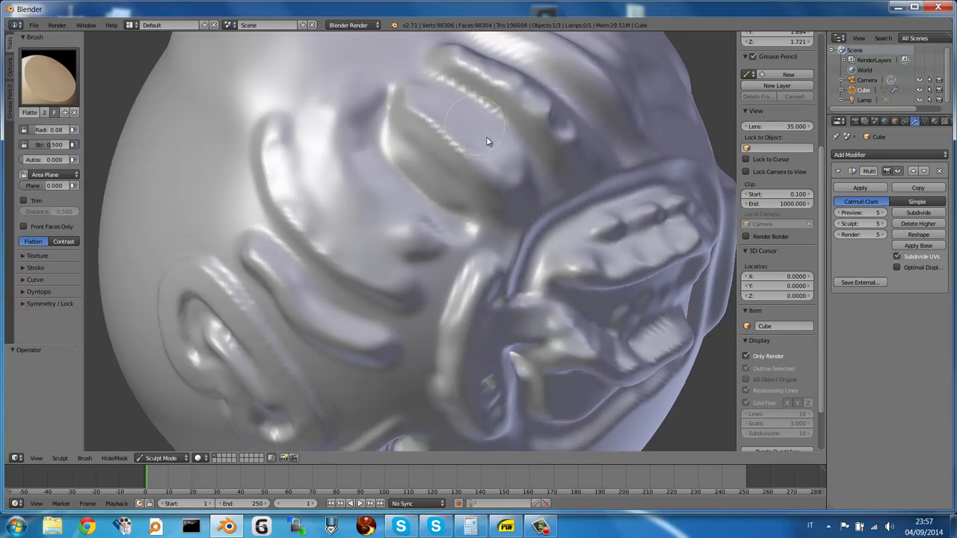
pyautogui.moveTo(487, 141)
pyautogui.mouseDown()
pyautogui.moveTo(442, 122)
pyautogui.moveTo(451, 102)
pyautogui.moveTo(487, 143)
pyautogui.mouseUp()
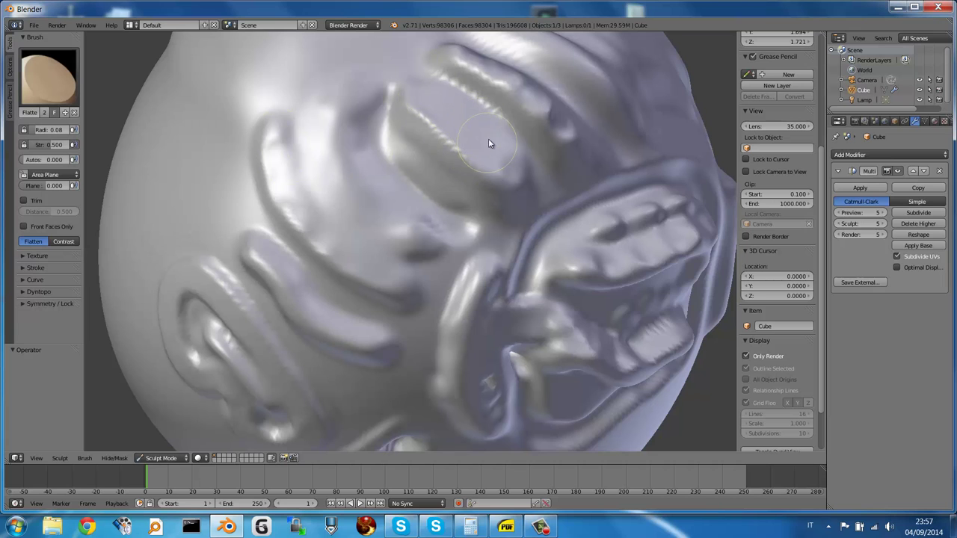
pyautogui.moveTo(489, 138)
pyautogui.mouseDown(button='middle')
pyautogui.moveTo(528, 149)
pyautogui.moveTo(519, 160)
pyautogui.mouseUp(button='middle')
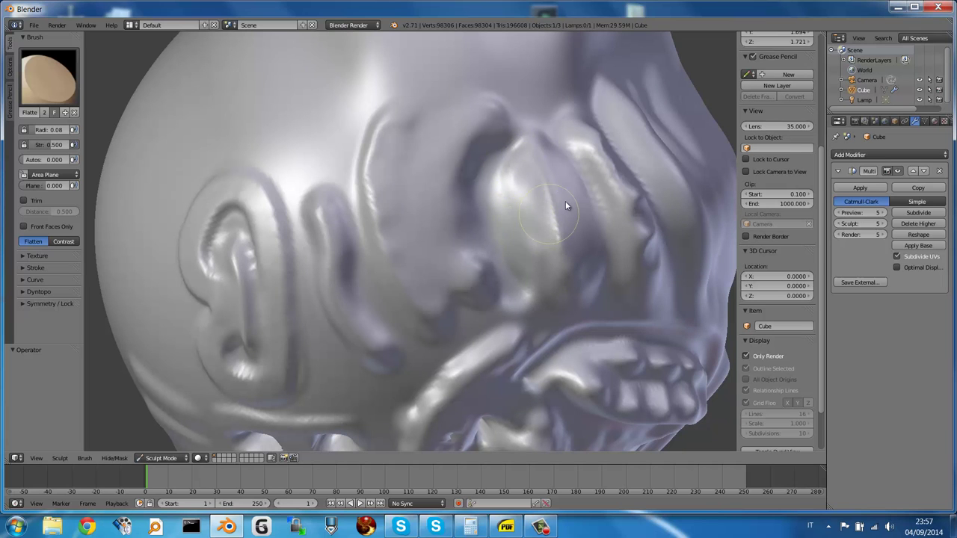
pyautogui.moveTo(569, 207)
pyautogui.mouseDown(button='middle')
pyautogui.moveTo(536, 194)
pyautogui.moveTo(510, 215)
pyautogui.moveTo(452, 218)
pyautogui.mouseUp(button='middle')
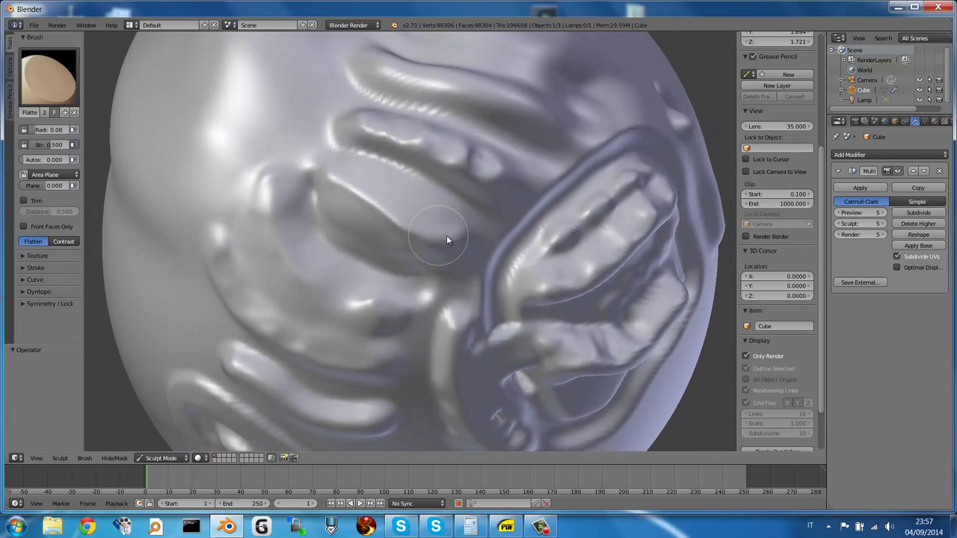
pyautogui.moveTo(424, 218)
pyautogui.mouseDown()
pyautogui.moveTo(332, 171)
pyautogui.moveTo(367, 207)
pyautogui.moveTo(430, 210)
pyautogui.mouseUp()
pyautogui.moveTo(430, 209)
pyautogui.mouseDown(button='middle')
pyautogui.moveTo(406, 197)
pyautogui.moveTo(376, 230)
pyautogui.moveTo(461, 233)
pyautogui.mouseUp(button='middle')
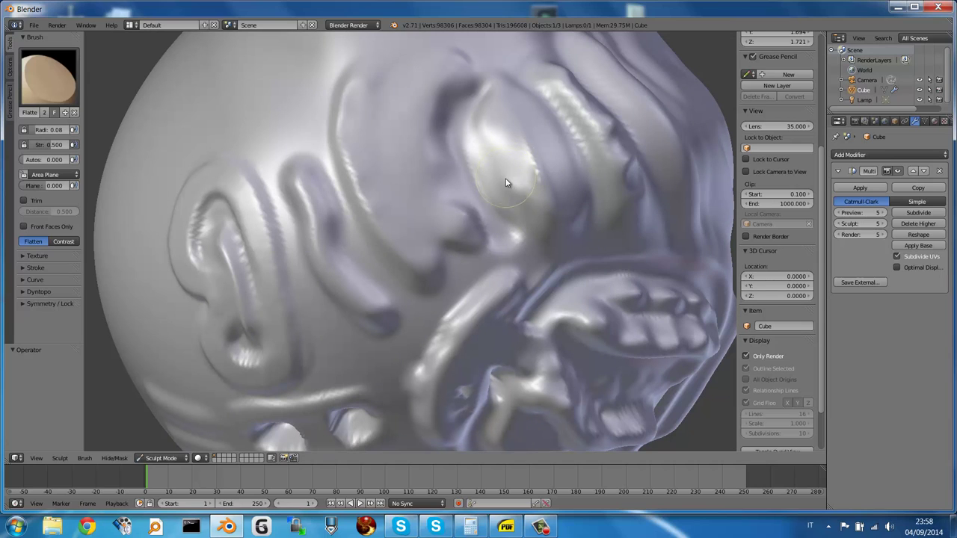
pyautogui.moveTo(508, 192)
pyautogui.mouseDown()
pyautogui.moveTo(516, 154)
pyautogui.moveTo(536, 200)
pyautogui.mouseUp()
pyautogui.click(67, 84)
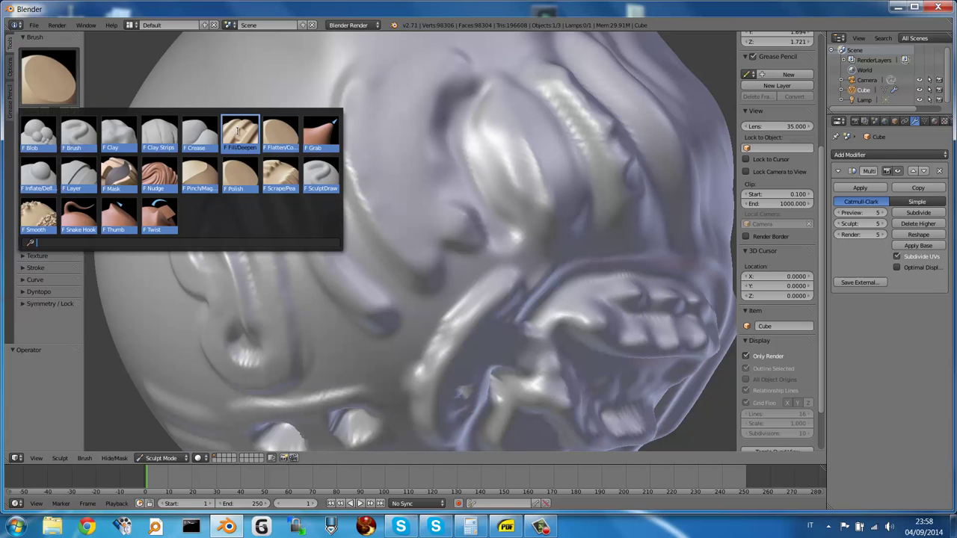
# Switch to the Grab brush and enlarge its radius from 0.08 to 0.57.
pyautogui.click(324, 133)
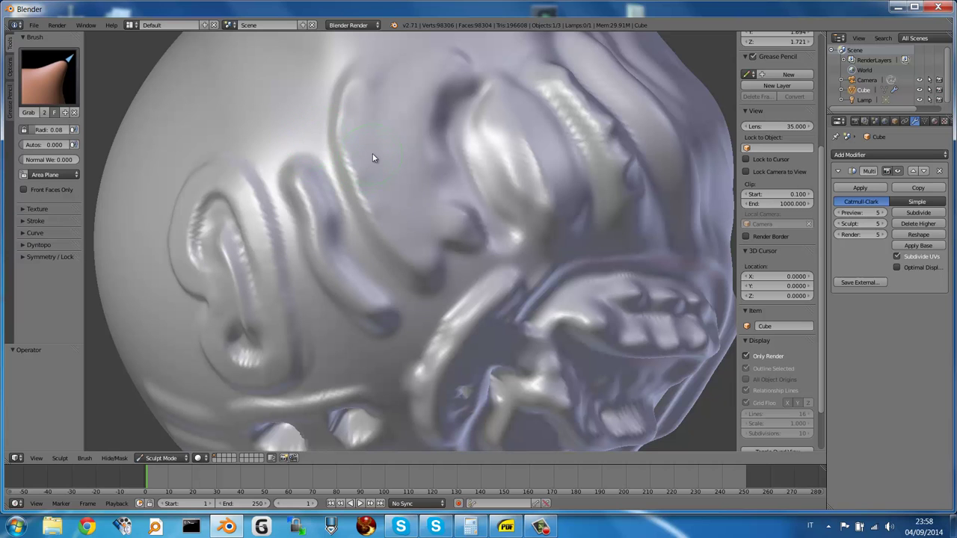
pyautogui.scroll(-6, 373, 158)
pyautogui.moveTo(373, 157)
pyautogui.mouseDown(button='middle')
pyautogui.moveTo(456, 208)
pyautogui.moveTo(371, 192)
pyautogui.moveTo(388, 154)
pyautogui.mouseUp(button='middle')
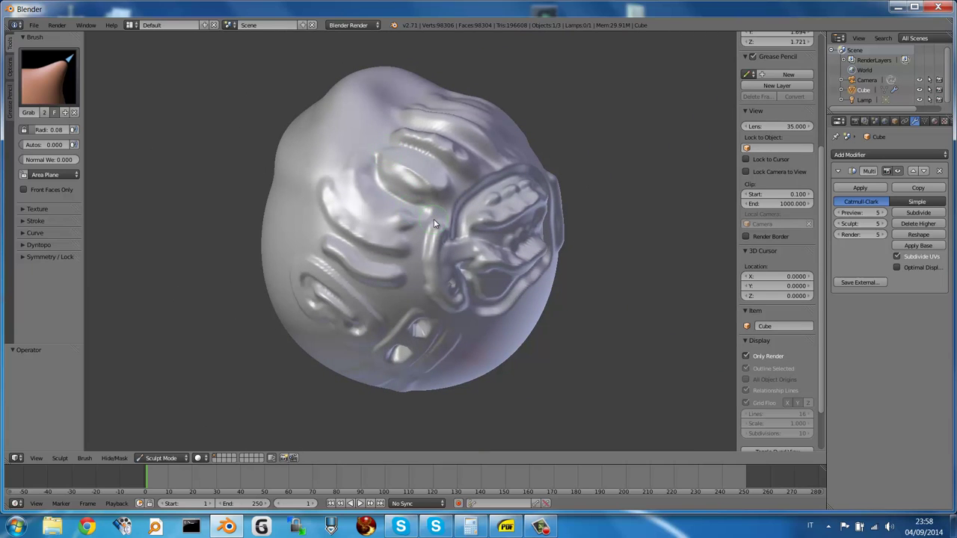
pyautogui.moveTo(435, 234)
pyautogui.mouseDown(button='middle')
pyautogui.moveTo(422, 275)
pyautogui.moveTo(409, 255)
pyautogui.moveTo(393, 293)
pyautogui.moveTo(414, 274)
pyautogui.moveTo(446, 268)
pyautogui.moveTo(406, 276)
pyautogui.moveTo(427, 272)
pyautogui.moveTo(449, 173)
pyautogui.mouseUp(button='middle')
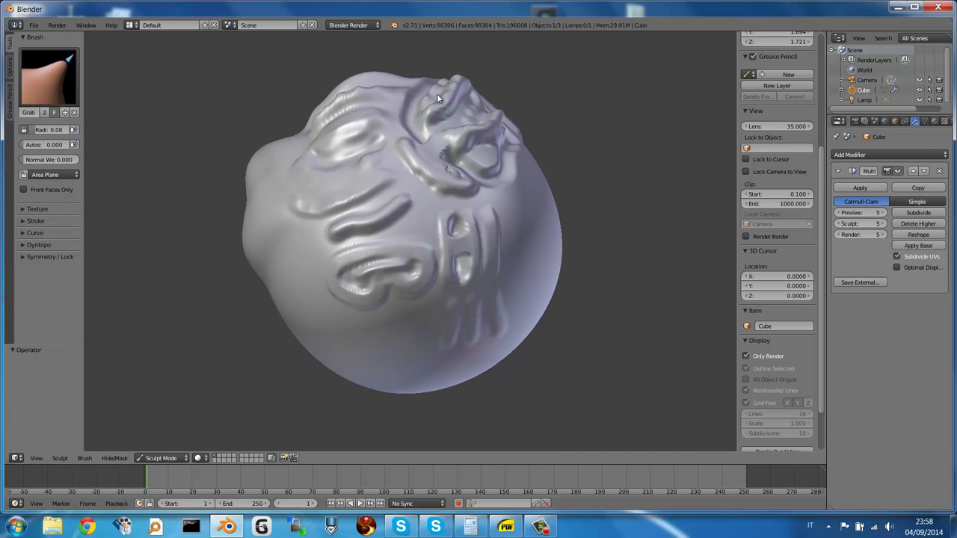
pyautogui.press('f')
pyautogui.click(554, 208)
pyautogui.moveTo(551, 210)
pyautogui.mouseDown(button='middle')
pyautogui.moveTo(464, 162)
pyautogui.moveTo(506, 216)
pyautogui.moveTo(469, 170)
pyautogui.moveTo(454, 136)
pyautogui.moveTo(460, 125)
pyautogui.mouseUp(button='middle')
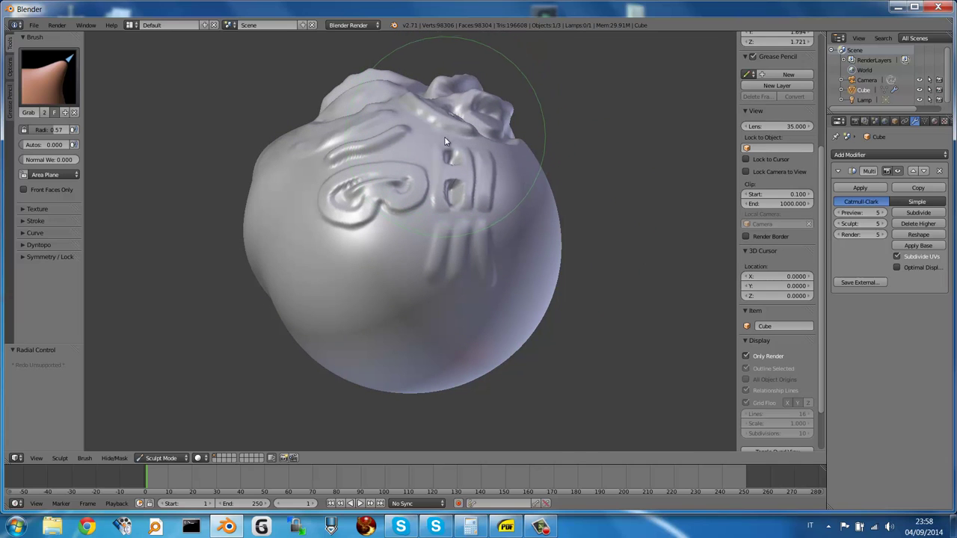
# Pull the eye-slot detail upward, then set the Grab brush radius to 1.
pyautogui.moveTo(444, 136); pyautogui.dragTo(443, 120)
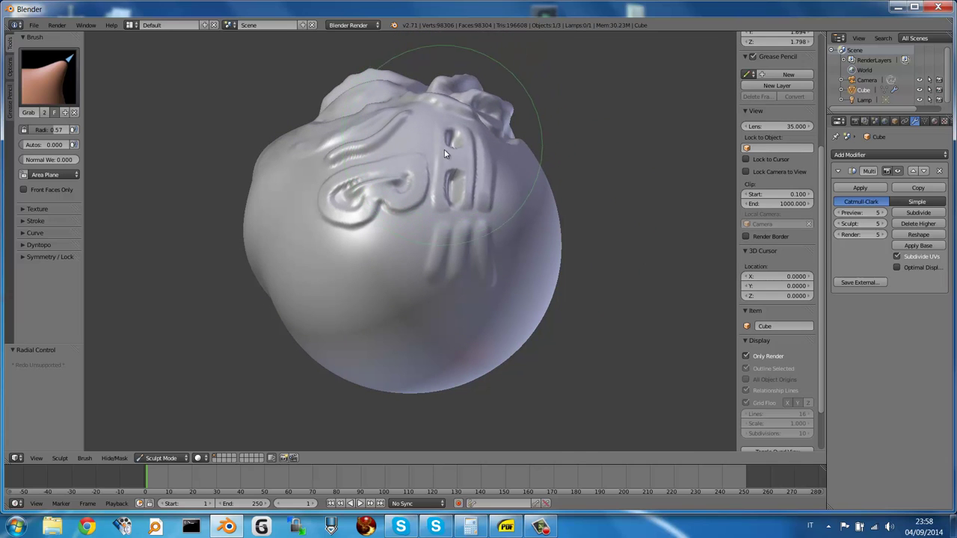
pyautogui.moveTo(444, 119)
pyautogui.mouseDown(button='middle')
pyautogui.moveTo(480, 182)
pyautogui.moveTo(395, 133)
pyautogui.moveTo(430, 152)
pyautogui.mouseUp(button='middle')
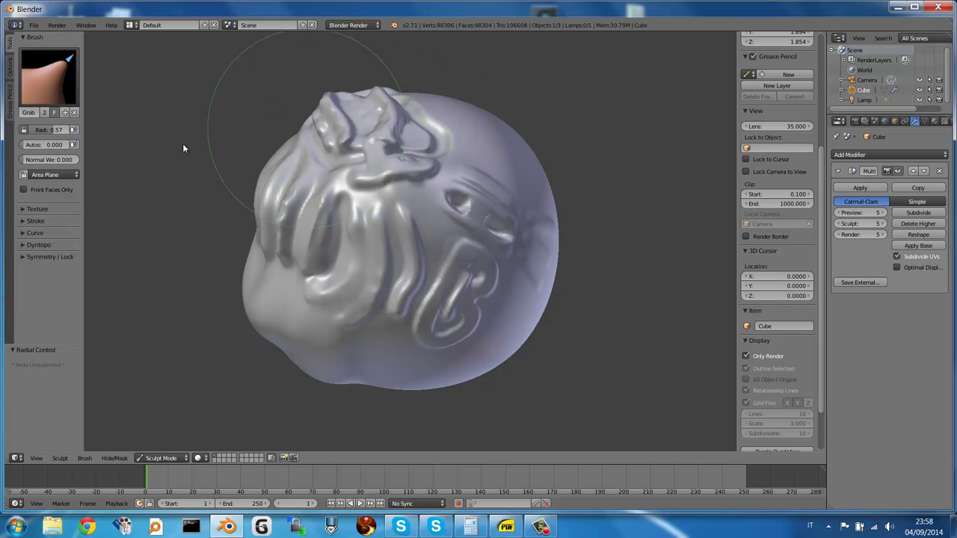
pyautogui.click(49, 128)
pyautogui.write('1')
pyautogui.press('Return')
# Pull the surface near the face outward and drag the upper skull up into a peak.
pyautogui.moveTo(475, 196); pyautogui.dragTo(513, 189)
pyautogui.moveTo(512, 189)
pyautogui.mouseDown(button='middle')
pyautogui.moveTo(451, 201)
pyautogui.moveTo(480, 182)
pyautogui.mouseUp(button='middle')
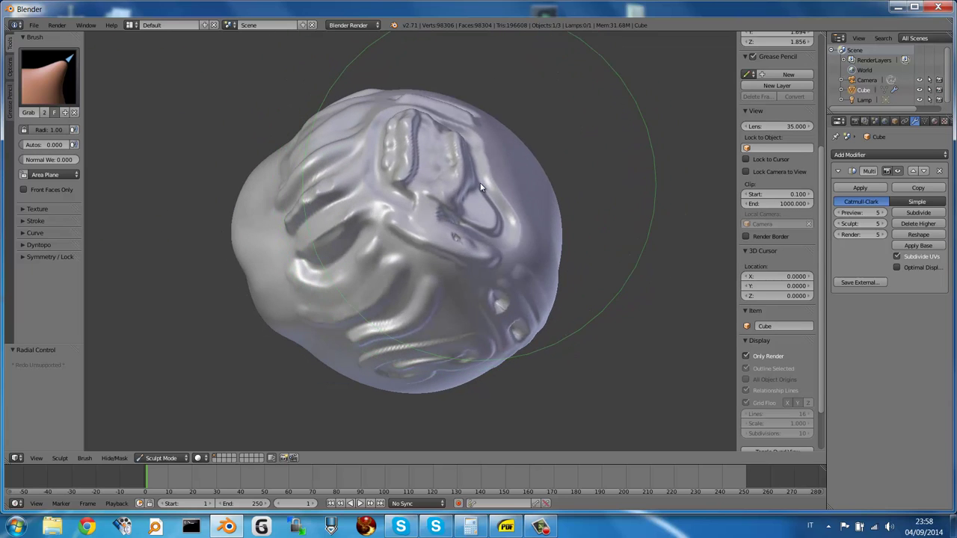
pyautogui.moveTo(480, 182)
pyautogui.mouseDown()
pyautogui.moveTo(520, 152)
pyautogui.moveTo(385, 145)
pyautogui.moveTo(350, 200)
pyautogui.mouseUp()
pyautogui.moveTo(350, 199); pyautogui.dragTo(327, 157, button='middle')
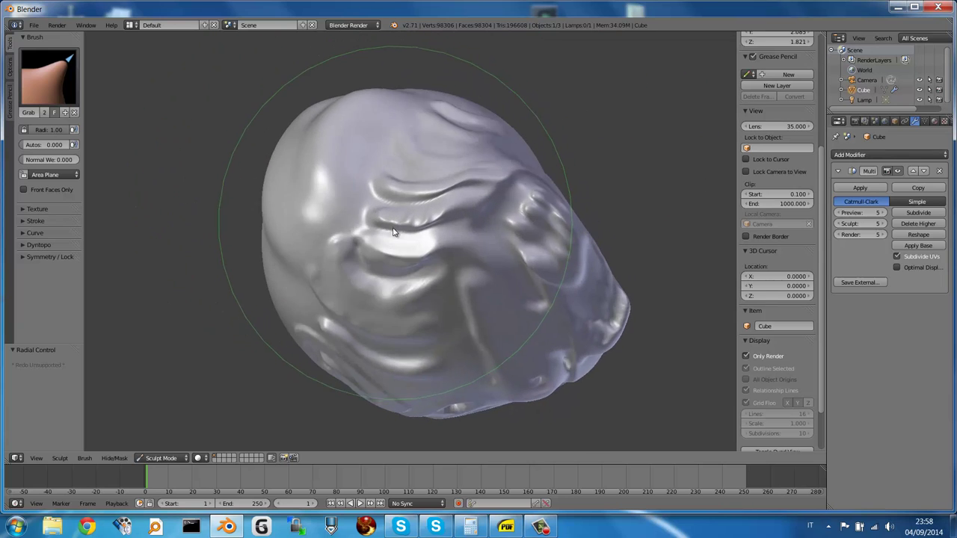
pyautogui.moveTo(421, 169)
pyautogui.mouseDown(button='middle')
pyautogui.moveTo(387, 182)
pyautogui.moveTo(393, 199)
pyautogui.mouseUp(button='middle')
pyautogui.moveTo(399, 169); pyautogui.dragTo(372, 126)
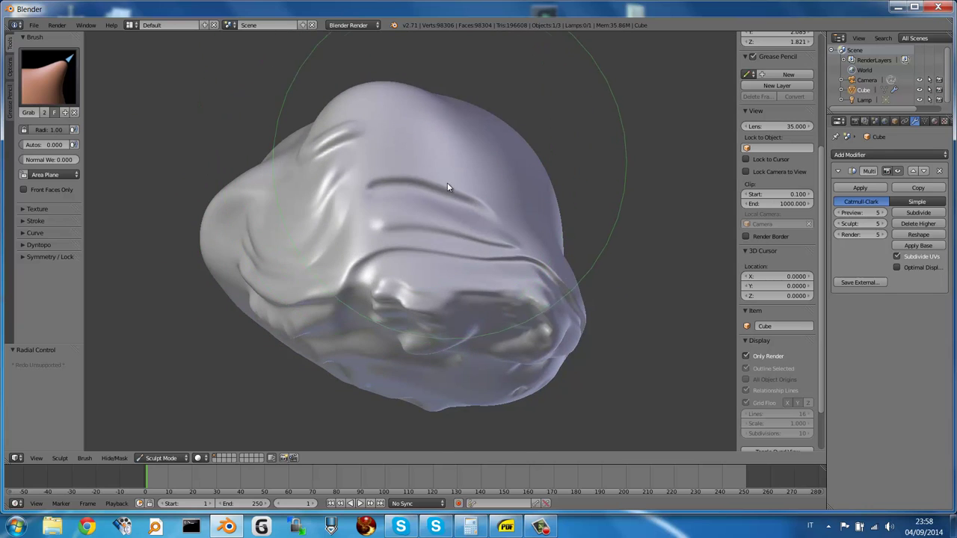
pyautogui.moveTo(448, 188); pyautogui.dragTo(433, 180, button='middle')
pyautogui.moveTo(402, 149); pyautogui.dragTo(389, 138)
pyautogui.moveTo(388, 138)
pyautogui.mouseDown(button='middle')
pyautogui.moveTo(477, 196)
pyautogui.moveTo(519, 207)
pyautogui.mouseUp(button='middle')
pyautogui.moveTo(519, 207); pyautogui.dragTo(590, 209)
pyautogui.moveTo(425, 207)
pyautogui.mouseDown(button='middle')
pyautogui.moveTo(436, 265)
pyautogui.moveTo(396, 162)
pyautogui.mouseUp(button='middle')
pyautogui.moveTo(396, 163); pyautogui.dragTo(363, 154)
# Pull the head's right side outward and inspect the lumpier, asymmetric silhouette.
pyautogui.moveTo(327, 216); pyautogui.dragTo(287, 217)
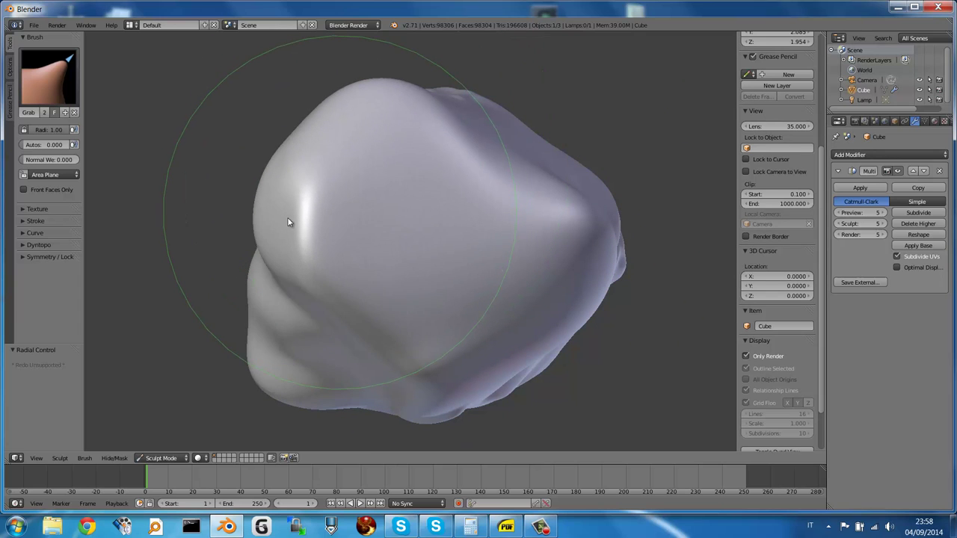
pyautogui.moveTo(287, 217)
pyautogui.mouseDown(button='middle')
pyautogui.moveTo(416, 216)
pyautogui.moveTo(434, 252)
pyautogui.moveTo(432, 301)
pyautogui.moveTo(472, 342)
pyautogui.moveTo(466, 380)
pyautogui.moveTo(437, 373)
pyautogui.moveTo(397, 341)
pyautogui.moveTo(459, 355)
pyautogui.moveTo(538, 295)
pyautogui.moveTo(580, 291)
pyautogui.moveTo(564, 352)
pyautogui.moveTo(384, 289)
pyautogui.moveTo(312, 304)
pyautogui.moveTo(299, 337)
pyautogui.moveTo(352, 395)
pyautogui.moveTo(480, 201)
pyautogui.mouseUp(button='middle')
pyautogui.moveTo(583, 163)
pyautogui.mouseDown(button='middle')
pyautogui.moveTo(563, 181)
pyautogui.moveTo(583, 203)
pyautogui.mouseUp(button='middle')
pyautogui.moveTo(583, 203); pyautogui.dragTo(648, 203)
pyautogui.moveTo(648, 203)
pyautogui.mouseDown(button='middle')
pyautogui.moveTo(581, 224)
pyautogui.moveTo(597, 233)
pyautogui.moveTo(605, 191)
pyautogui.moveTo(527, 221)
pyautogui.moveTo(521, 240)
pyautogui.mouseUp(button='middle')
pyautogui.moveTo(471, 187)
pyautogui.mouseDown(button='middle')
pyautogui.moveTo(503, 125)
pyautogui.moveTo(444, 207)
pyautogui.moveTo(461, 199)
pyautogui.moveTo(466, 156)
pyautogui.moveTo(459, 124)
pyautogui.moveTo(443, 130)
pyautogui.moveTo(433, 180)
pyautogui.moveTo(424, 119)
pyautogui.mouseUp(button='middle')
pyautogui.moveTo(445, 189); pyautogui.dragTo(437, 138, button='middle')
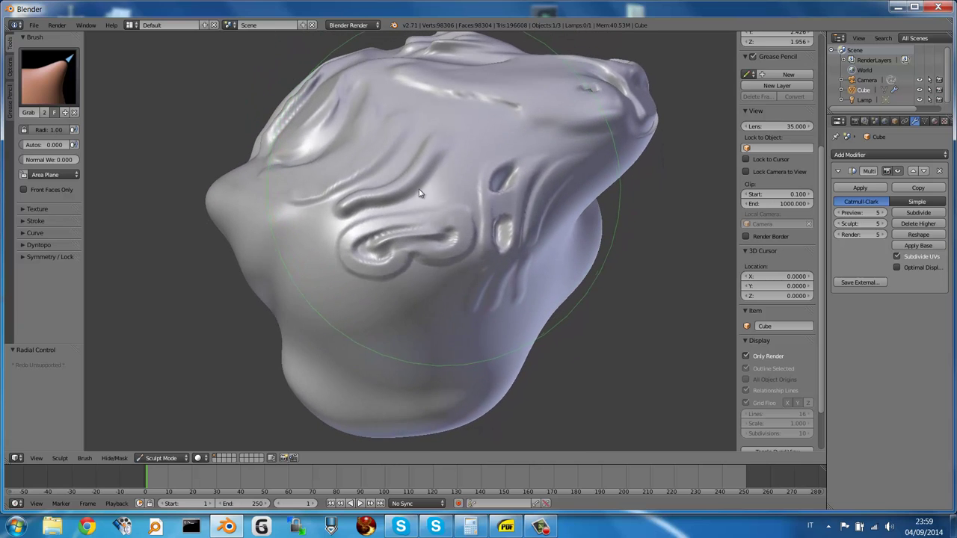
pyautogui.click(46, 82)
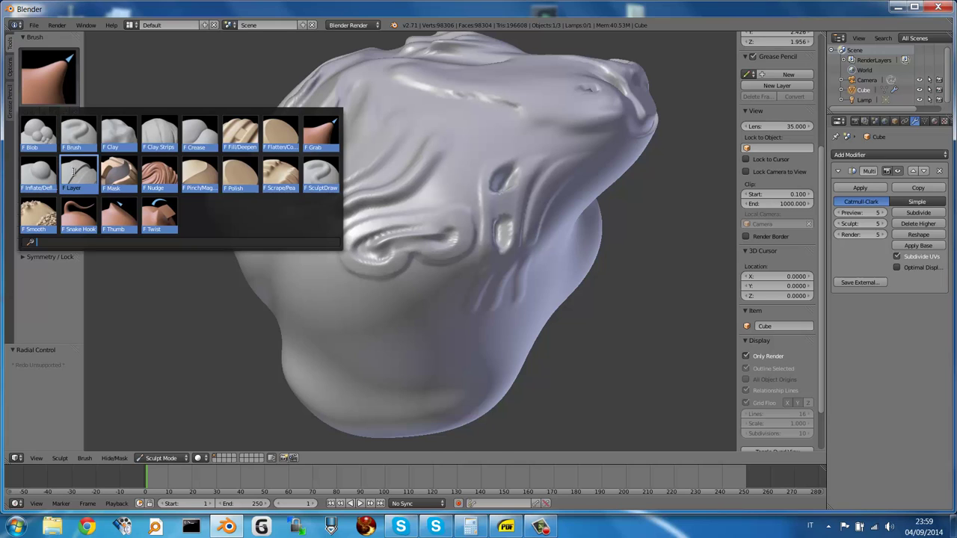
# Switch to the Layer brush at radius 0.15 and undo a rough trial stroke over the mouth.
pyautogui.click(77, 173)
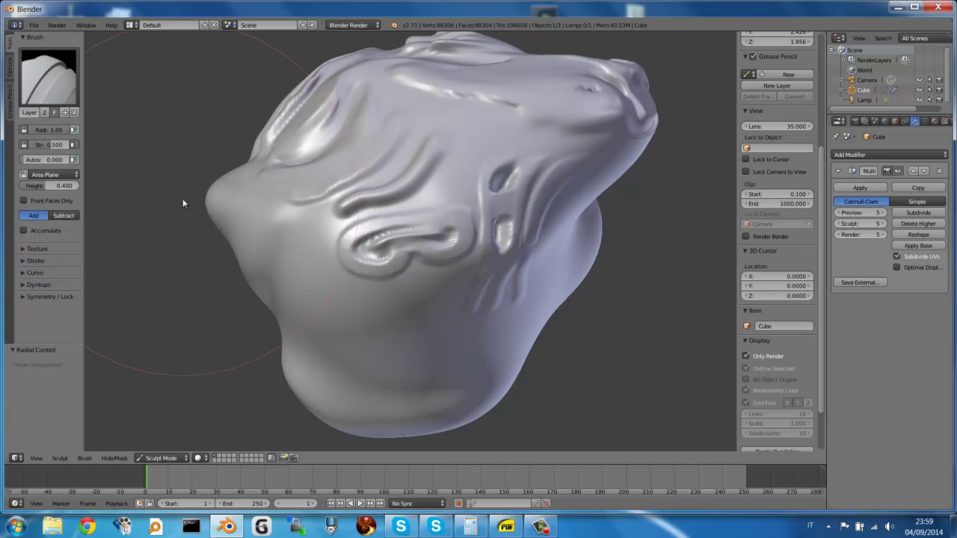
pyautogui.press('f')
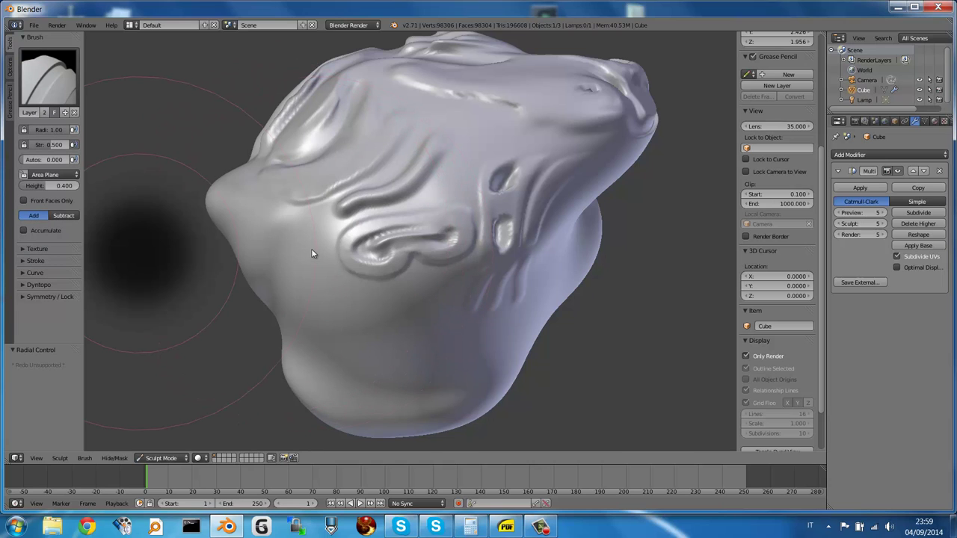
pyautogui.click(163, 241)
pyautogui.moveTo(378, 260); pyautogui.dragTo(340, 260, button='middle')
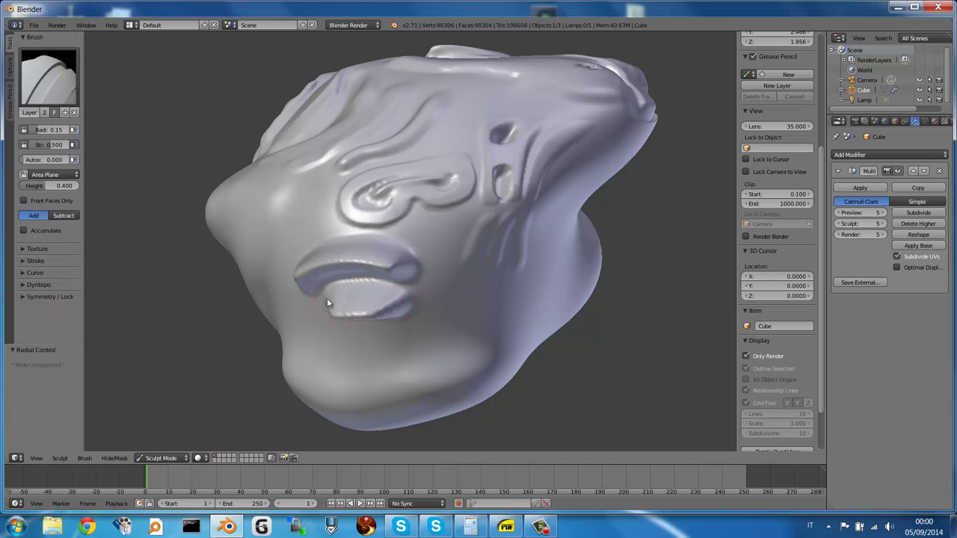
pyautogui.moveTo(327, 298)
pyautogui.mouseDown()
pyautogui.moveTo(328, 261)
pyautogui.moveTo(322, 322)
pyautogui.moveTo(367, 291)
pyautogui.mouseUp()
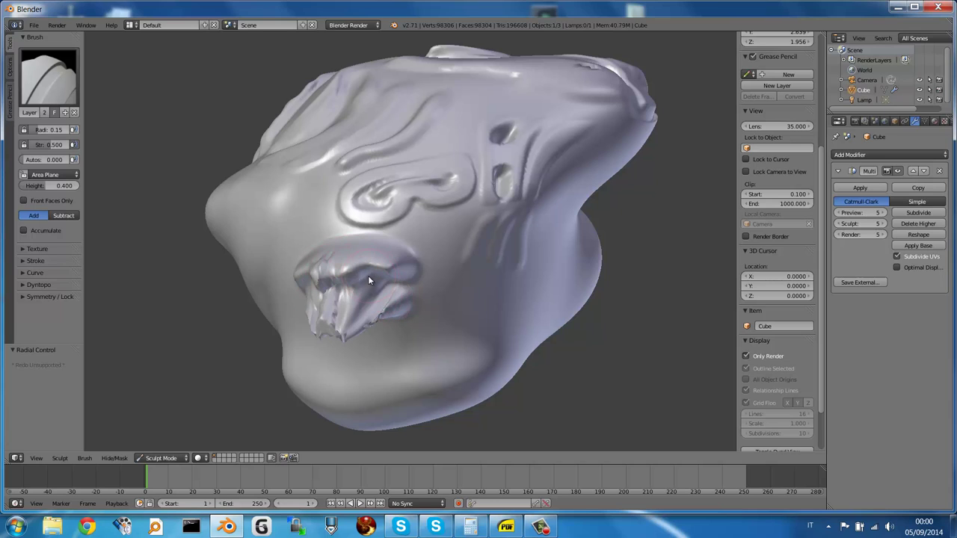
pyautogui.hotkey('ctrl', 'z')
pyautogui.hotkey('ctrl', 'z')
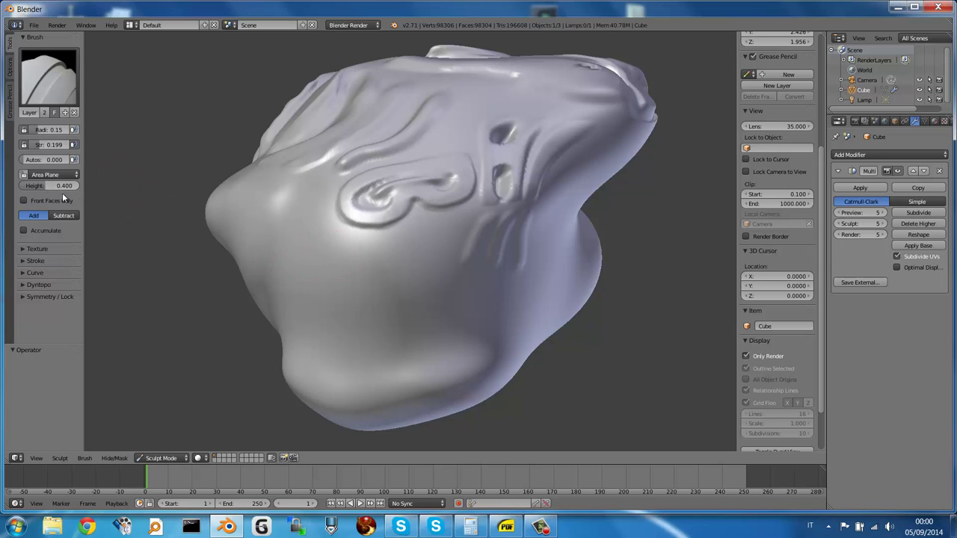
# Lower the brush height, raise a small ridge below the eye and build a full rounded lower lip.
pyautogui.moveTo(43, 186); pyautogui.dragTo(28, 189)
pyautogui.moveTo(338, 263)
pyautogui.mouseDown(button='middle')
pyautogui.moveTo(374, 250)
pyautogui.moveTo(311, 251)
pyautogui.mouseUp(button='middle')
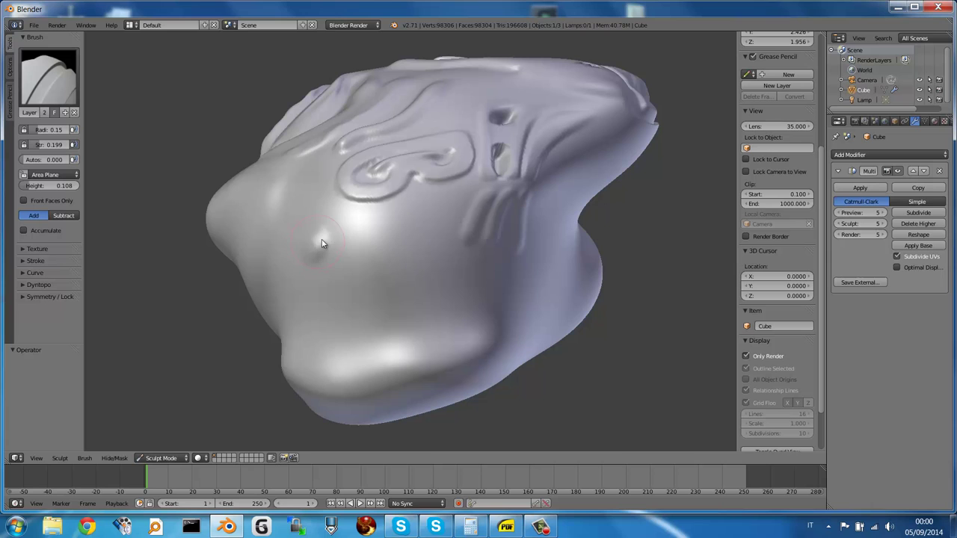
pyautogui.moveTo(323, 243)
pyautogui.mouseDown()
pyautogui.moveTo(350, 232)
pyautogui.moveTo(394, 240)
pyautogui.mouseUp()
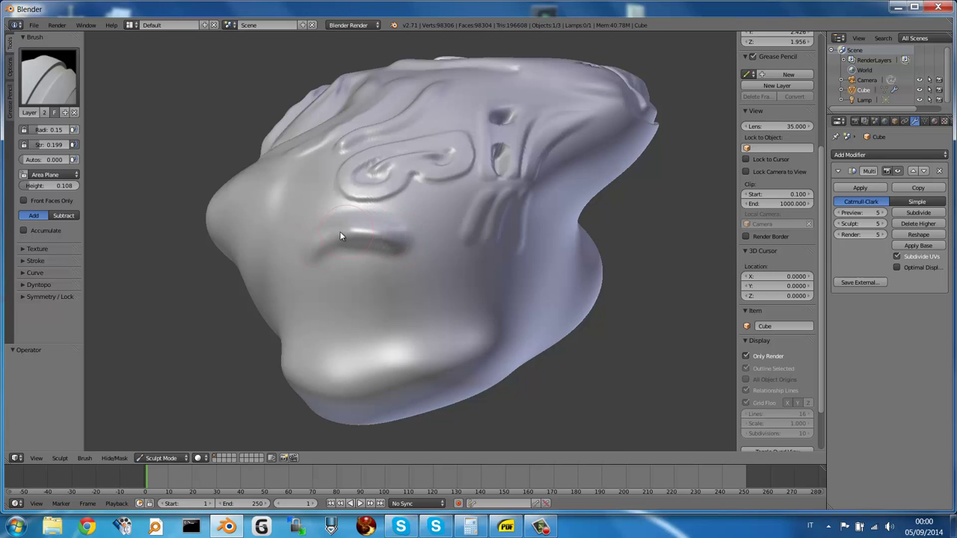
pyautogui.moveTo(289, 247)
pyautogui.mouseDown(button='middle')
pyautogui.moveTo(381, 246)
pyautogui.moveTo(389, 214)
pyautogui.moveTo(357, 205)
pyautogui.mouseUp(button='middle')
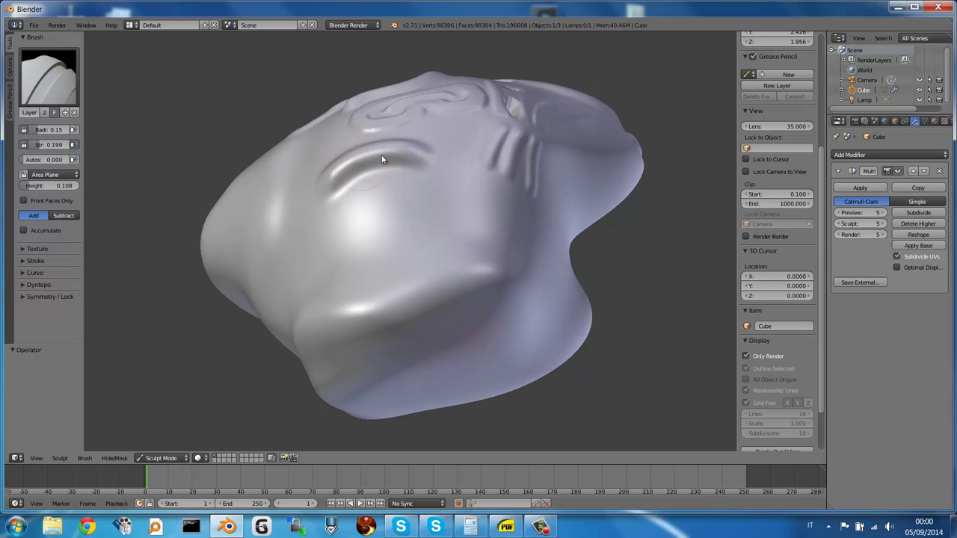
pyautogui.moveTo(384, 156); pyautogui.dragTo(345, 233, button='middle')
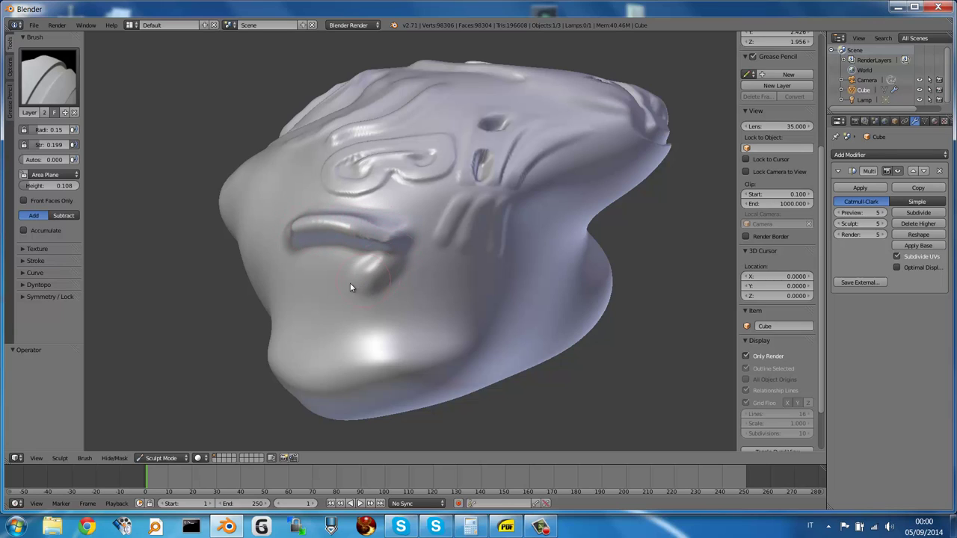
pyautogui.moveTo(350, 282)
pyautogui.mouseDown()
pyautogui.moveTo(302, 271)
pyautogui.moveTo(314, 258)
pyautogui.mouseUp()
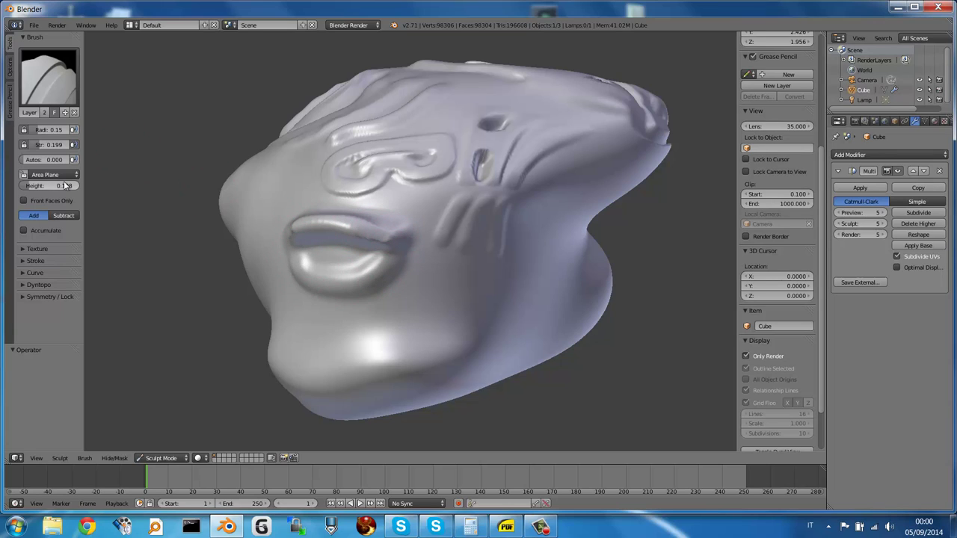
# Lower the Layer height to 0.019 and sculpt tooth ridges in the mouth plus ridges along the side and brow.
pyautogui.moveTo(27, 188); pyautogui.dragTo(22, 189)
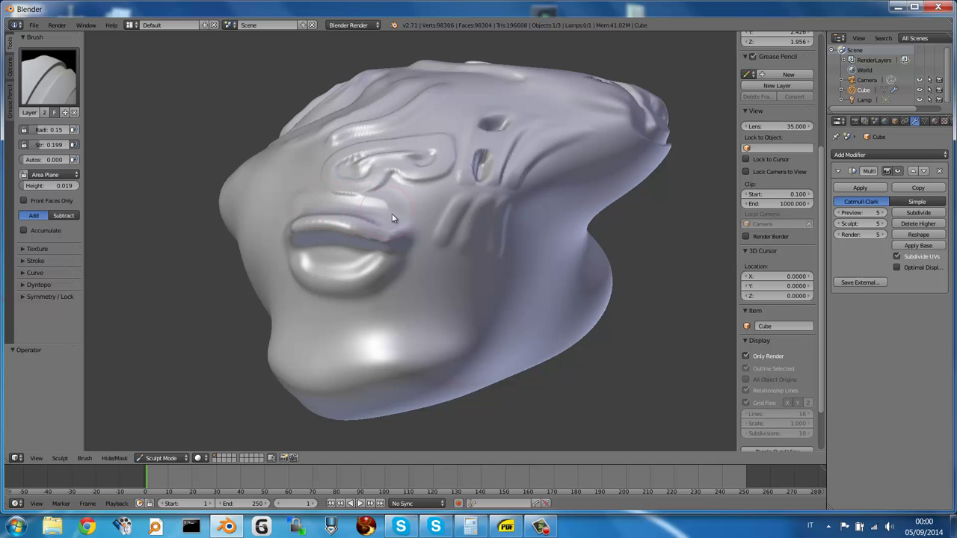
pyautogui.moveTo(384, 220); pyautogui.dragTo(273, 185, button='middle')
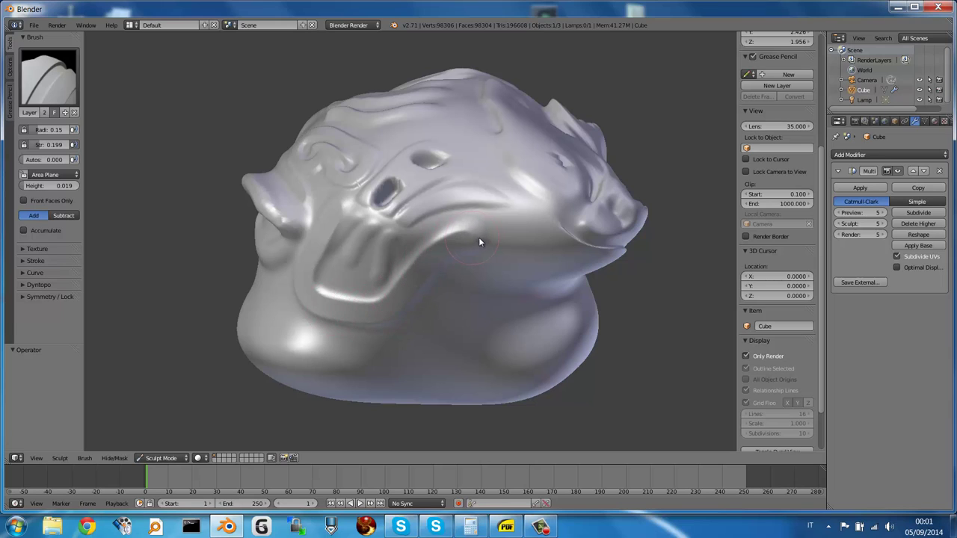
pyautogui.moveTo(524, 199); pyautogui.dragTo(471, 144)
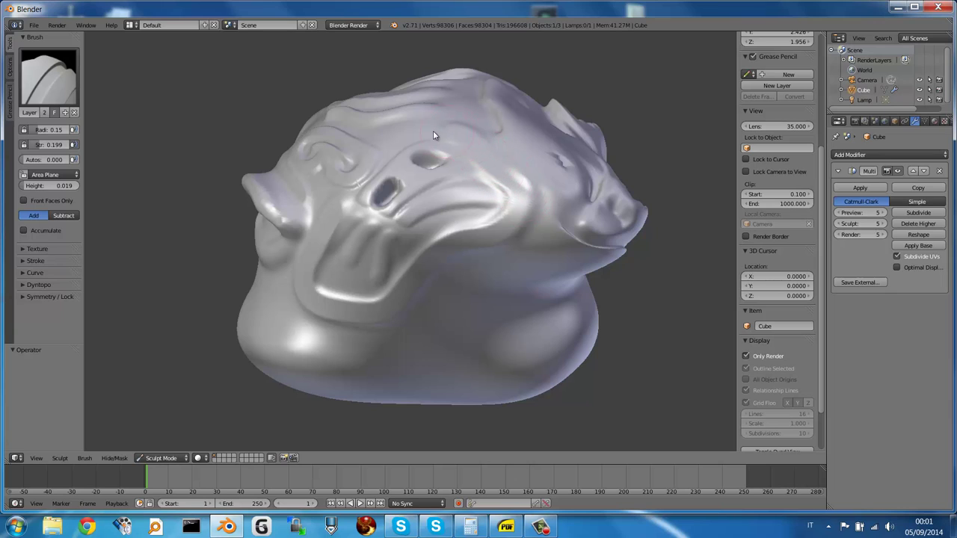
pyautogui.moveTo(393, 144); pyautogui.dragTo(348, 202)
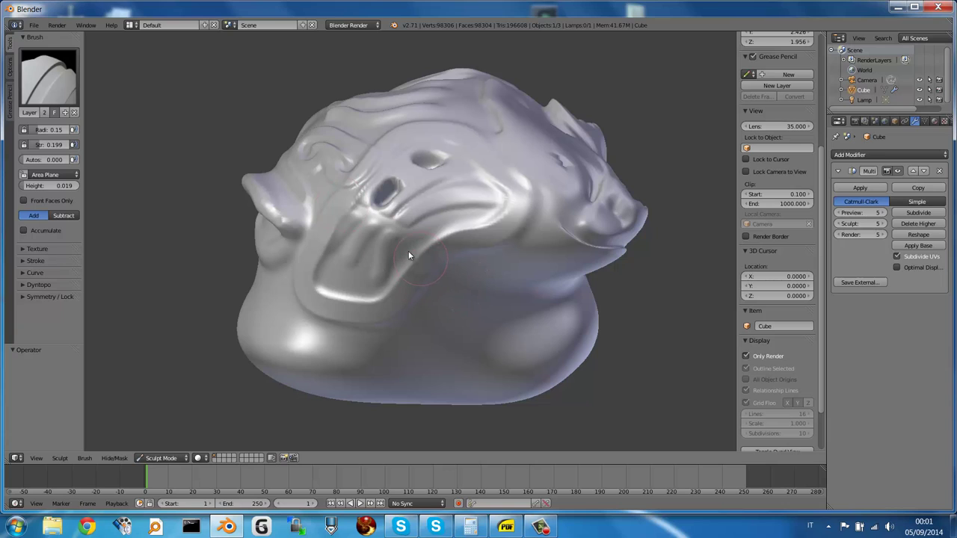
pyautogui.moveTo(359, 216); pyautogui.dragTo(337, 207)
pyautogui.moveTo(460, 235); pyautogui.dragTo(400, 161)
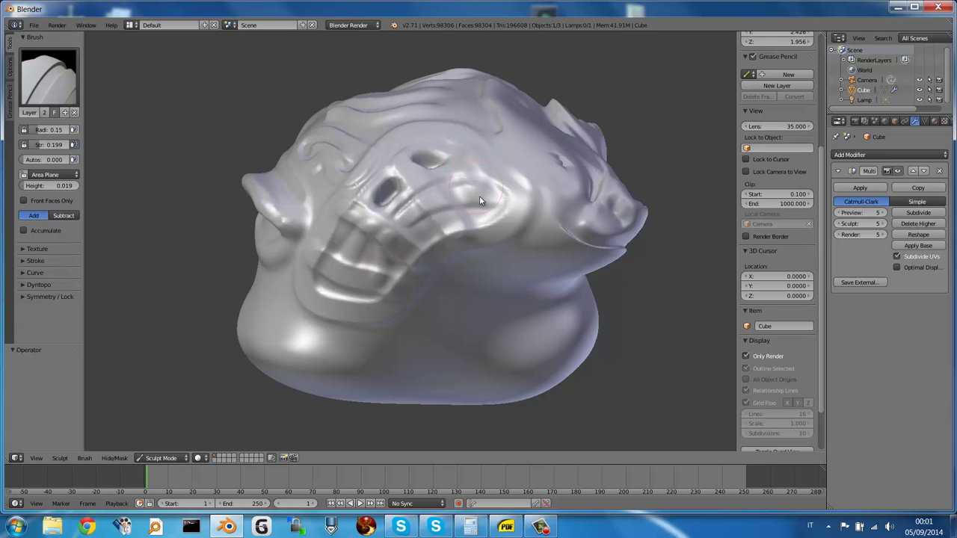
pyautogui.moveTo(358, 234)
pyautogui.mouseDown(button='middle')
pyautogui.moveTo(425, 229)
pyautogui.moveTo(429, 242)
pyautogui.moveTo(345, 213)
pyautogui.moveTo(100, 181)
pyautogui.mouseUp(button='middle')
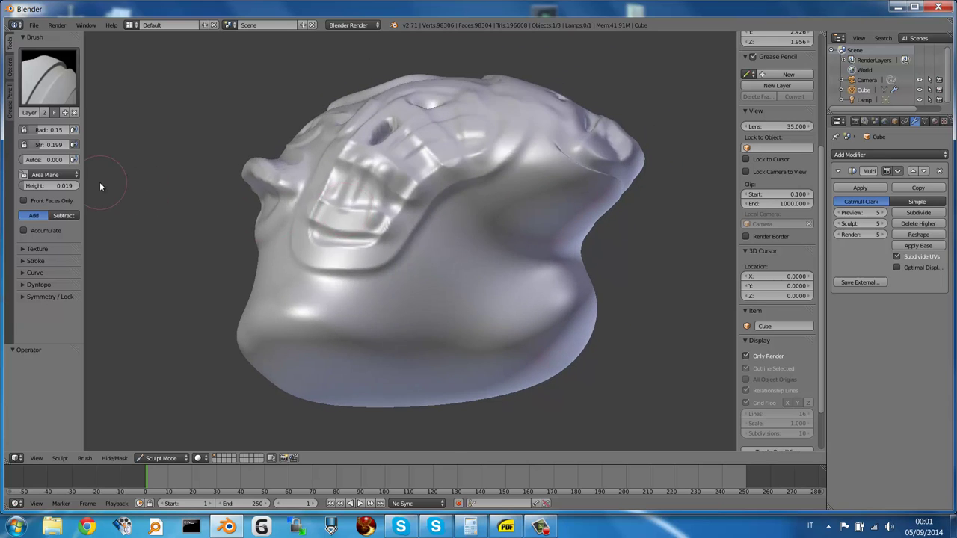
# Switch to the Mask brush and mask the eye socket's inner edge and the surrounding skull.
pyautogui.click(53, 86)
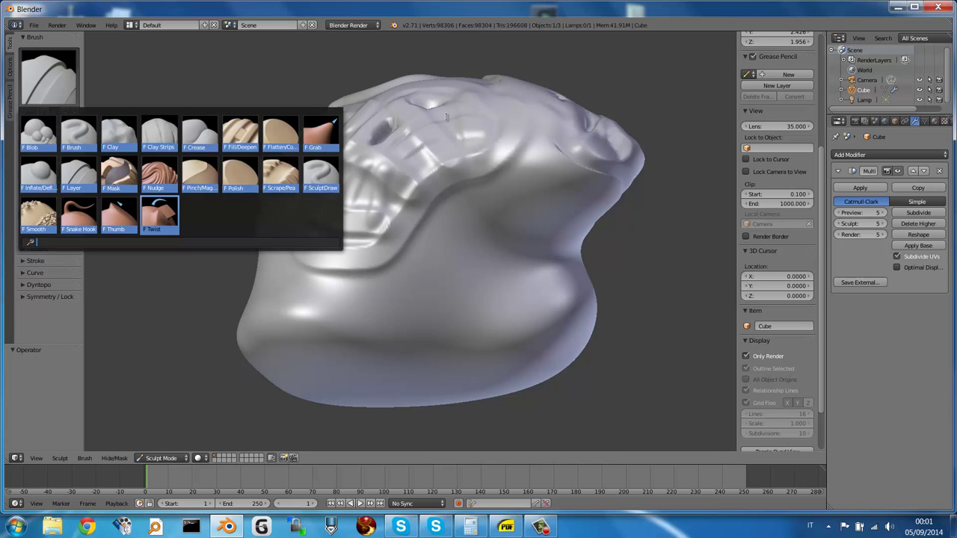
pyautogui.click(120, 177)
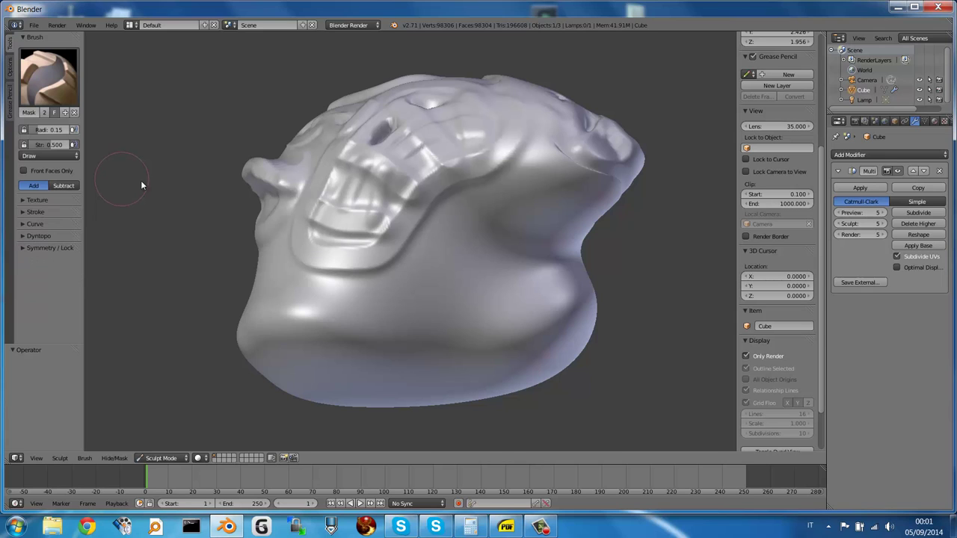
pyautogui.moveTo(455, 238)
pyautogui.mouseDown(button='middle')
pyautogui.moveTo(460, 286)
pyautogui.moveTo(515, 306)
pyautogui.mouseUp(button='middle')
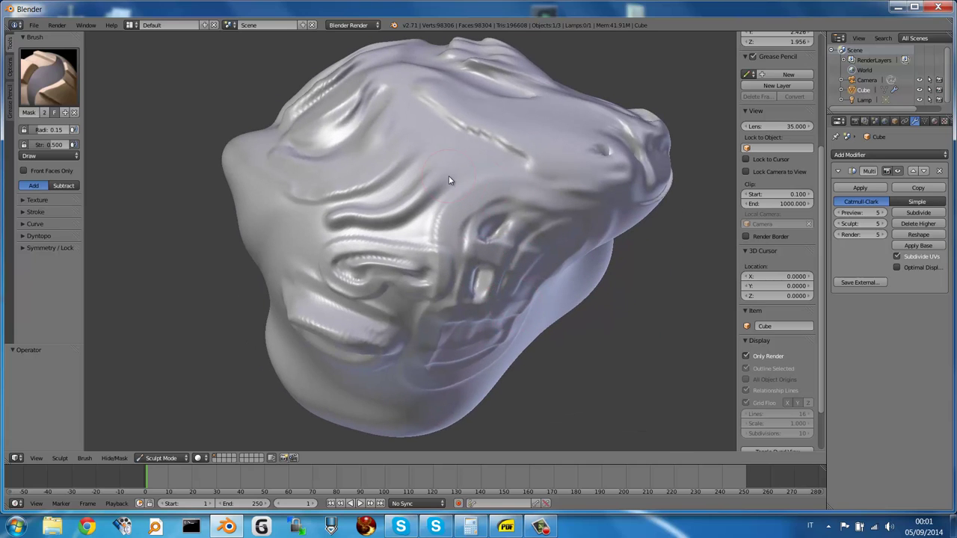
pyautogui.moveTo(308, 183)
pyautogui.mouseDown()
pyautogui.moveTo(394, 147)
pyautogui.moveTo(373, 161)
pyautogui.moveTo(399, 132)
pyautogui.moveTo(311, 157)
pyautogui.moveTo(326, 161)
pyautogui.moveTo(388, 114)
pyautogui.moveTo(354, 104)
pyautogui.moveTo(343, 112)
pyautogui.moveTo(370, 104)
pyautogui.moveTo(435, 126)
pyautogui.moveTo(451, 135)
pyautogui.moveTo(448, 149)
pyautogui.moveTo(359, 191)
pyautogui.moveTo(409, 204)
pyautogui.moveTo(325, 214)
pyautogui.moveTo(338, 125)
pyautogui.moveTo(327, 111)
pyautogui.moveTo(382, 95)
pyautogui.moveTo(431, 98)
pyautogui.moveTo(424, 166)
pyautogui.moveTo(439, 153)
pyautogui.moveTo(449, 190)
pyautogui.moveTo(458, 127)
pyautogui.moveTo(314, 132)
pyautogui.mouseUp()
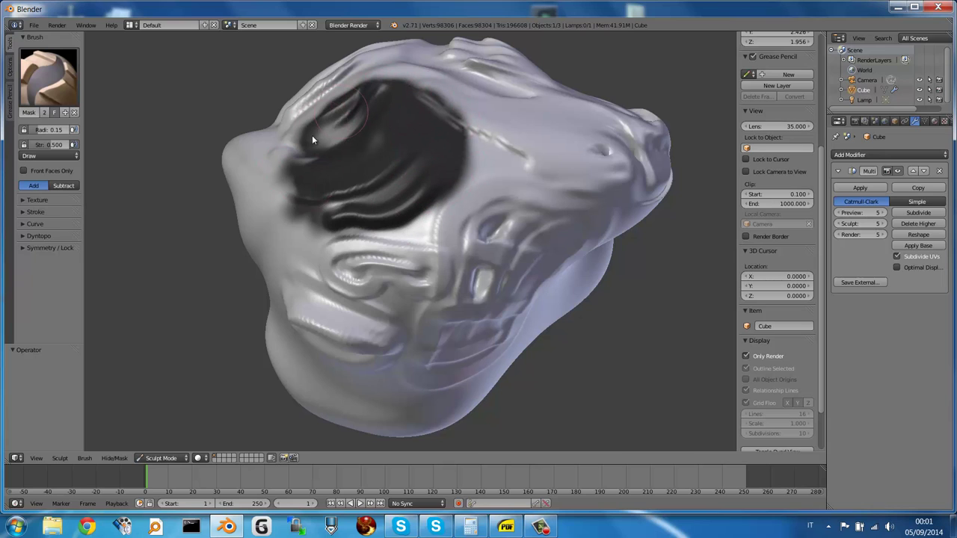
pyautogui.moveTo(376, 171)
pyautogui.mouseDown(button='middle')
pyautogui.moveTo(462, 155)
pyautogui.moveTo(484, 122)
pyautogui.moveTo(487, 141)
pyautogui.moveTo(346, 130)
pyautogui.mouseUp(button='middle')
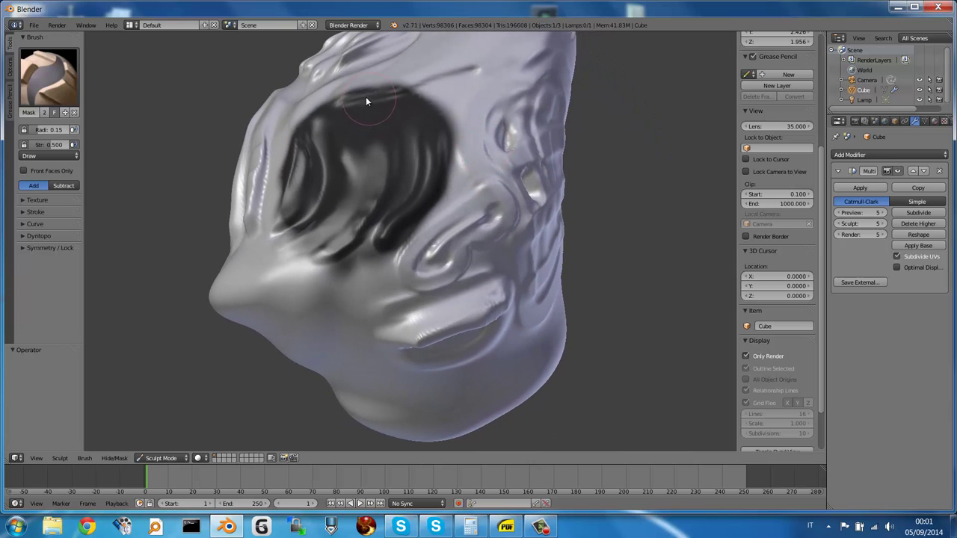
pyautogui.moveTo(317, 157)
pyautogui.mouseDown()
pyautogui.moveTo(424, 160)
pyautogui.moveTo(384, 177)
pyautogui.moveTo(466, 175)
pyautogui.moveTo(472, 166)
pyautogui.moveTo(494, 185)
pyautogui.moveTo(467, 246)
pyautogui.moveTo(416, 252)
pyautogui.moveTo(442, 260)
pyautogui.moveTo(495, 225)
pyautogui.moveTo(496, 261)
pyautogui.moveTo(441, 187)
pyautogui.moveTo(457, 139)
pyautogui.moveTo(444, 126)
pyautogui.moveTo(461, 212)
pyautogui.moveTo(453, 265)
pyautogui.moveTo(420, 275)
pyautogui.moveTo(377, 247)
pyautogui.moveTo(350, 248)
pyautogui.moveTo(362, 229)
pyautogui.moveTo(385, 233)
pyautogui.moveTo(389, 198)
pyautogui.mouseUp()
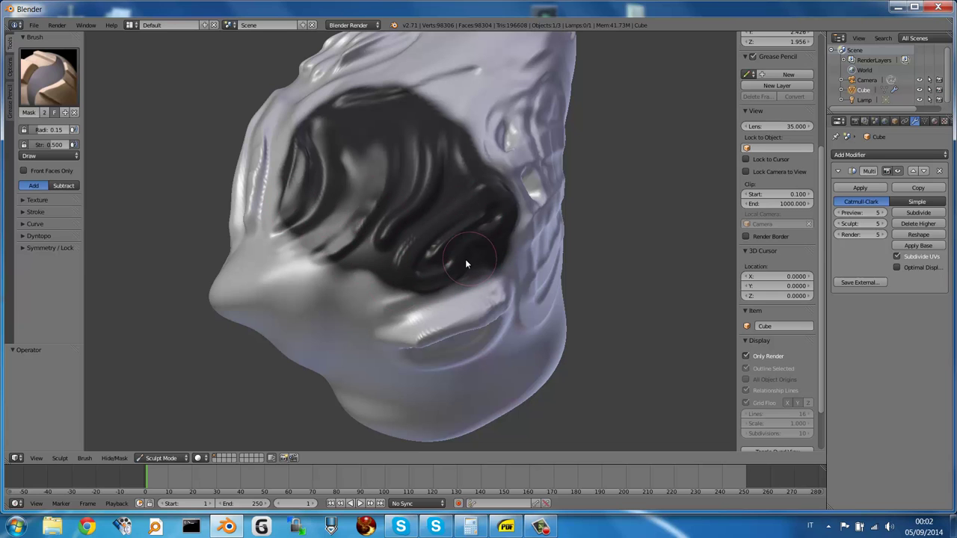
pyautogui.moveTo(446, 215)
pyautogui.mouseDown(button='middle')
pyautogui.moveTo(390, 203)
pyautogui.moveTo(409, 194)
pyautogui.mouseUp(button='middle')
# With the F Brush, carve a new crease into the cheek and reshape the creases inside the cavity.
pyautogui.click(55, 90)
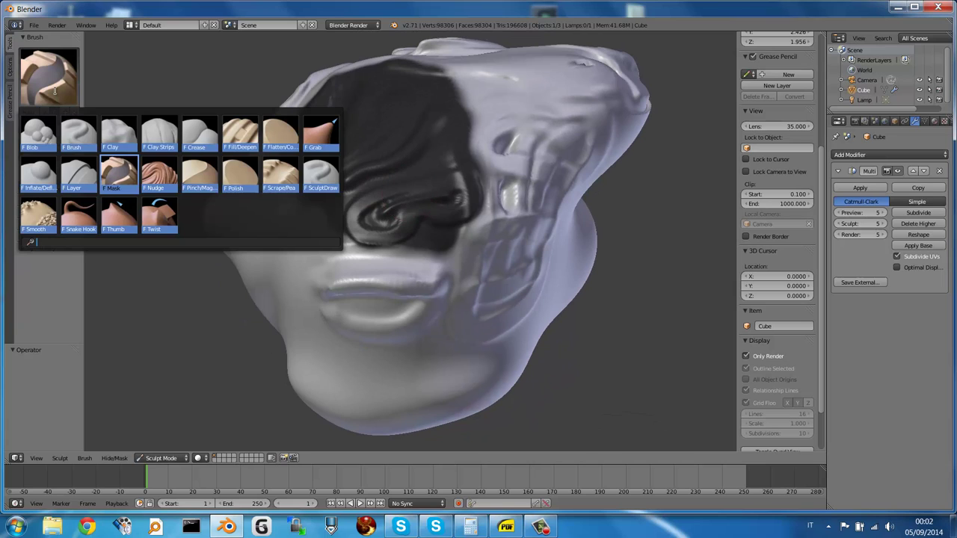
pyautogui.click(82, 131)
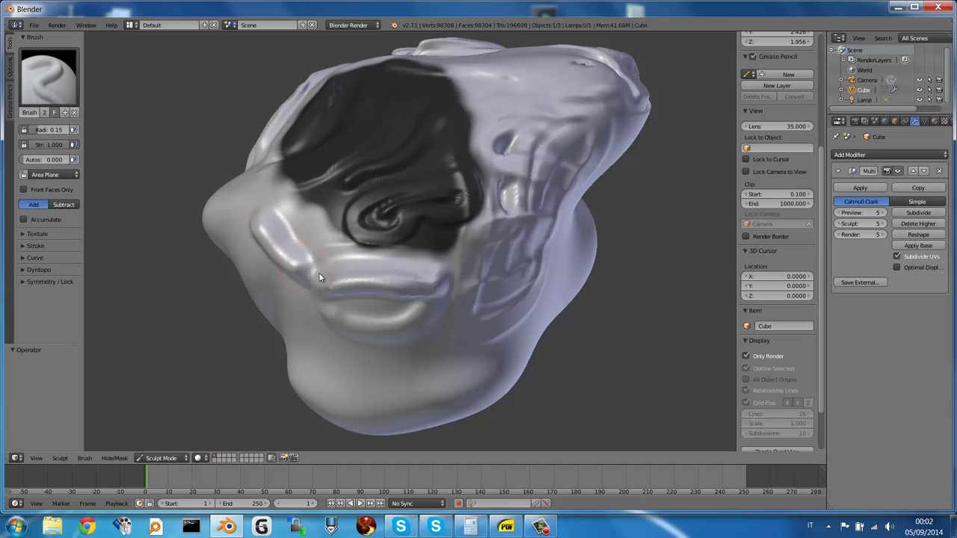
pyautogui.moveTo(277, 214); pyautogui.dragTo(349, 250)
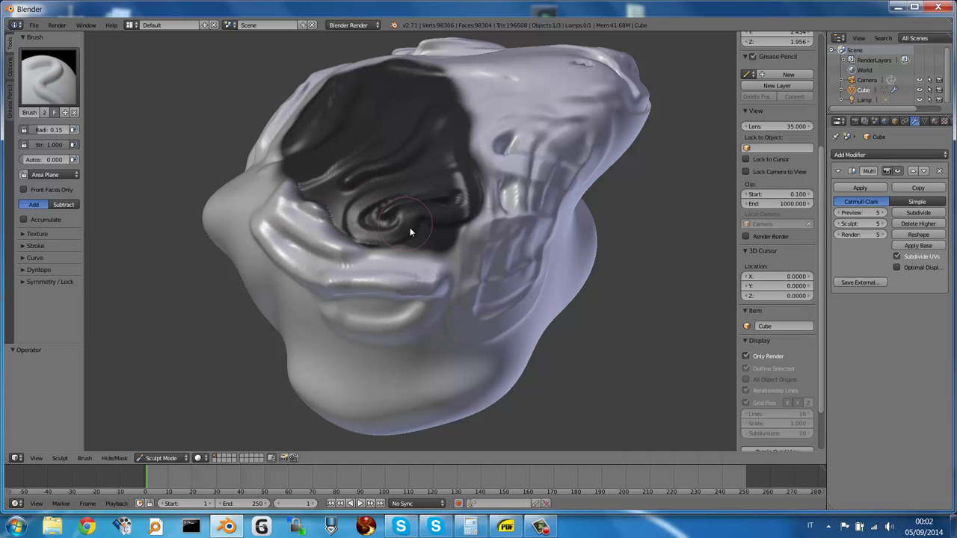
pyautogui.moveTo(332, 193); pyautogui.dragTo(489, 136)
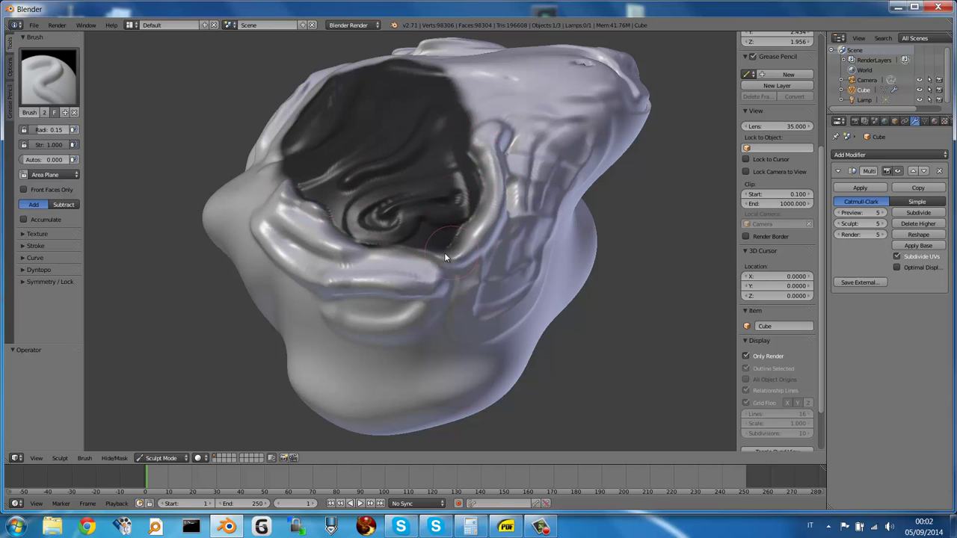
# Build up and bulge out the top, right and inner rims of the cavity.
pyautogui.moveTo(443, 242); pyautogui.dragTo(471, 114)
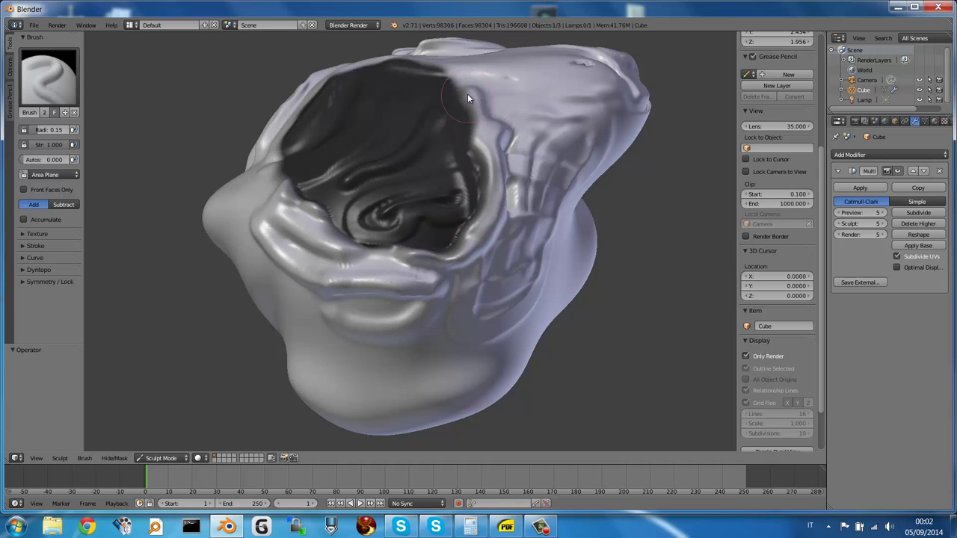
pyautogui.moveTo(385, 60)
pyautogui.mouseDown()
pyautogui.moveTo(329, 75)
pyautogui.moveTo(277, 161)
pyautogui.mouseUp()
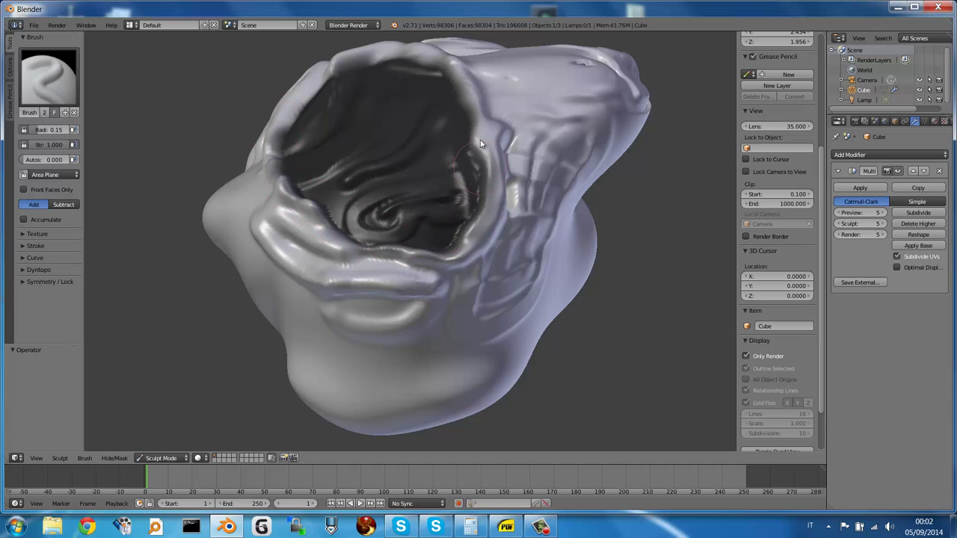
pyautogui.moveTo(482, 153); pyautogui.dragTo(450, 68)
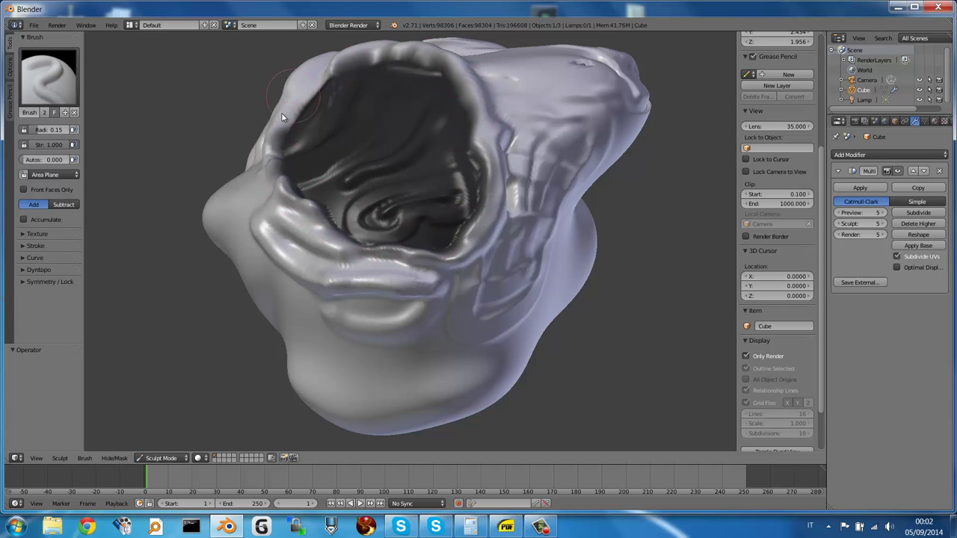
pyautogui.moveTo(284, 114)
pyautogui.mouseDown()
pyautogui.moveTo(271, 150)
pyautogui.moveTo(288, 167)
pyautogui.mouseUp()
pyautogui.moveTo(344, 170)
pyautogui.mouseDown(button='middle')
pyautogui.moveTo(458, 141)
pyautogui.moveTo(482, 155)
pyautogui.moveTo(395, 142)
pyautogui.moveTo(348, 159)
pyautogui.moveTo(437, 140)
pyautogui.mouseUp(button='middle')
pyautogui.moveTo(437, 144)
pyautogui.mouseDown()
pyautogui.moveTo(452, 70)
pyautogui.moveTo(376, 58)
pyautogui.moveTo(336, 60)
pyautogui.moveTo(302, 83)
pyautogui.moveTo(281, 132)
pyautogui.mouseUp()
pyautogui.moveTo(295, 177); pyautogui.dragTo(319, 215)
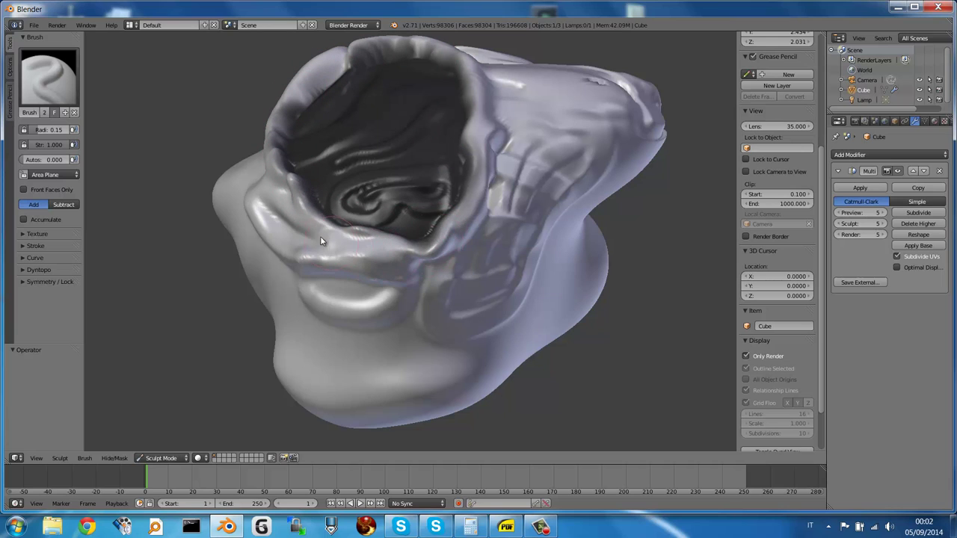
pyautogui.moveTo(375, 242); pyautogui.dragTo(404, 244)
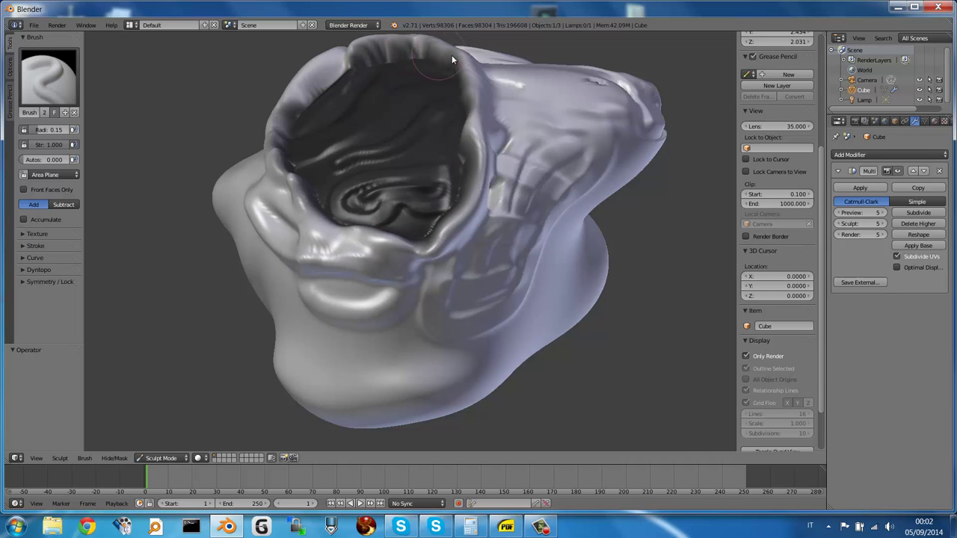
pyautogui.moveTo(479, 175)
pyautogui.mouseDown(button='middle')
pyautogui.moveTo(377, 140)
pyautogui.moveTo(434, 115)
pyautogui.moveTo(471, 131)
pyautogui.moveTo(437, 159)
pyautogui.moveTo(411, 146)
pyautogui.moveTo(385, 149)
pyautogui.moveTo(400, 167)
pyautogui.mouseUp(button='middle')
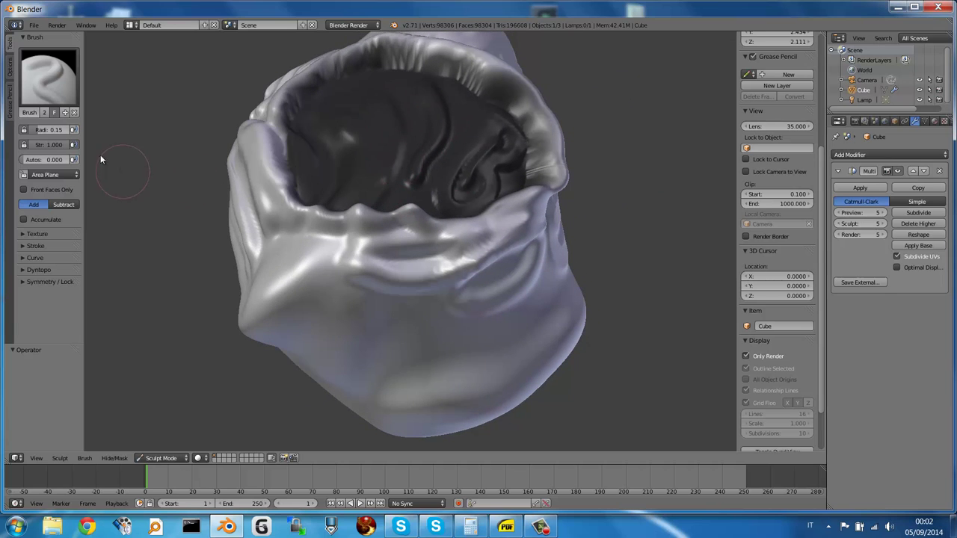
# Pick the Mask brush at strength 1.000 and start clearing the mask inside the cavity.
pyautogui.click(51, 81)
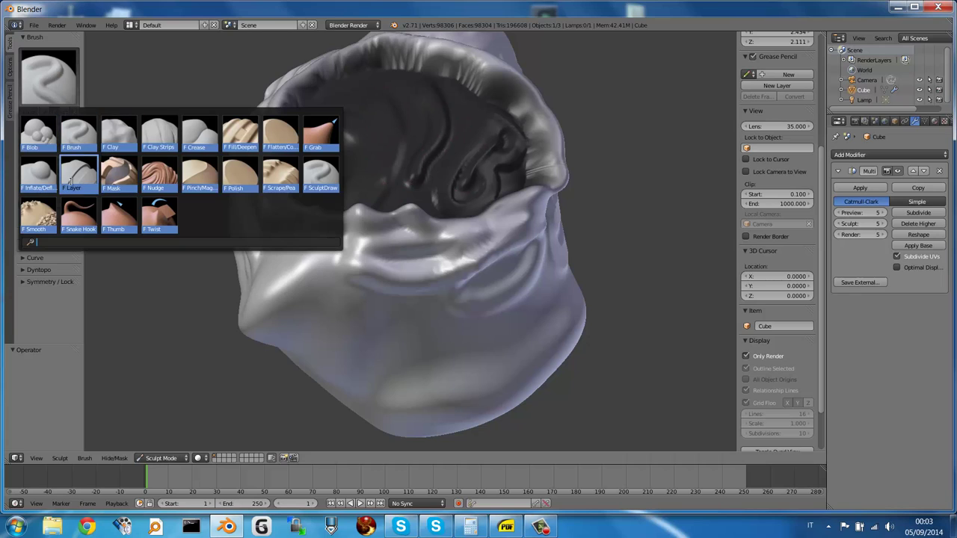
pyautogui.click(117, 184)
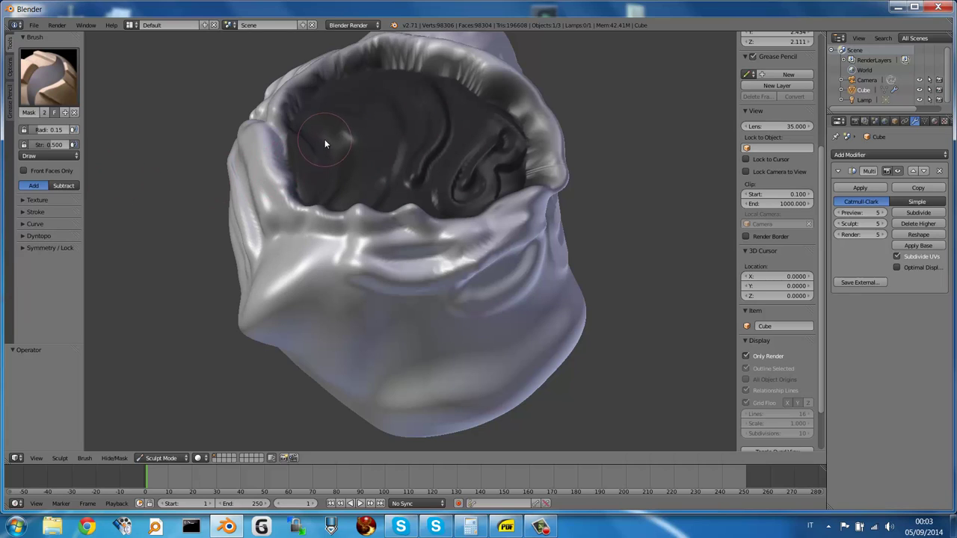
pyautogui.moveTo(367, 109)
pyautogui.mouseDown()
pyautogui.moveTo(350, 79)
pyautogui.moveTo(339, 120)
pyautogui.mouseUp()
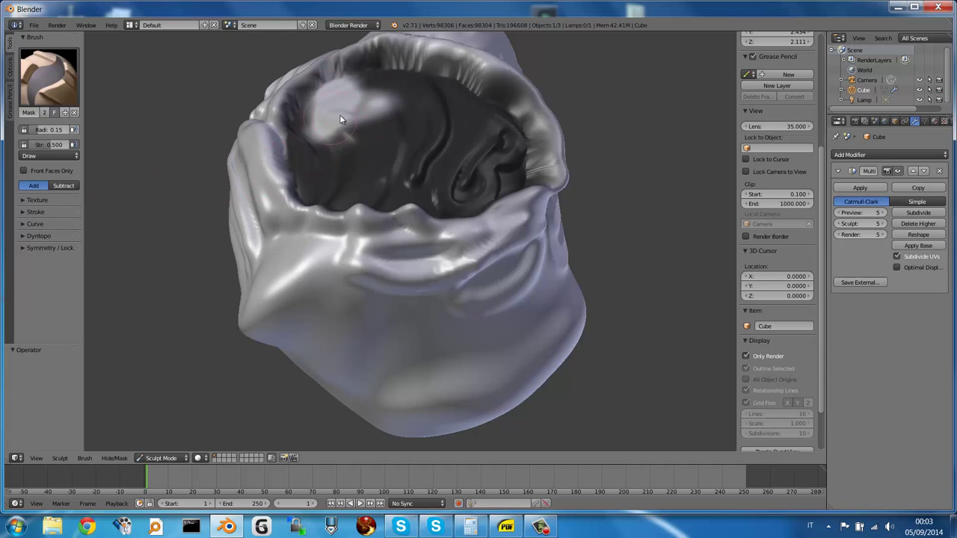
pyautogui.hotkey('shift', 'f')
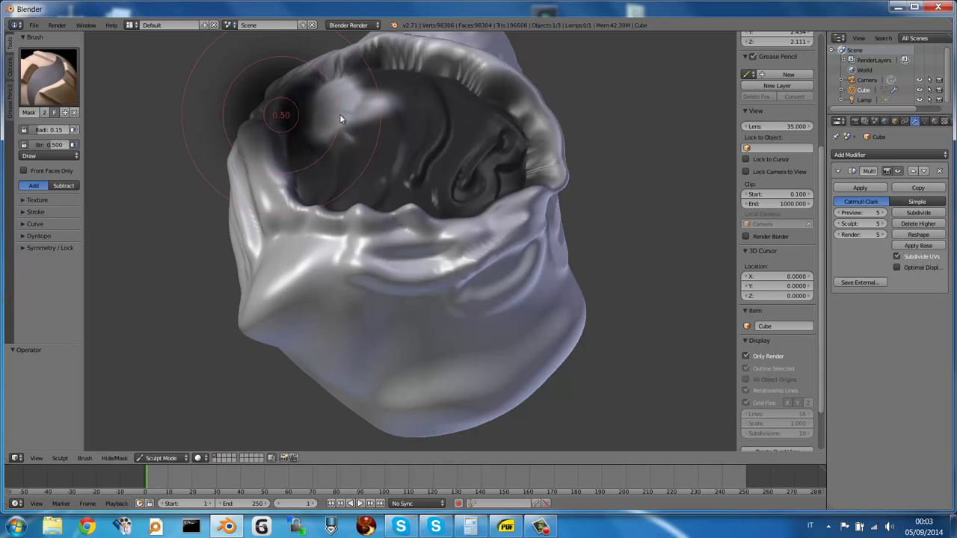
pyautogui.click(287, 118)
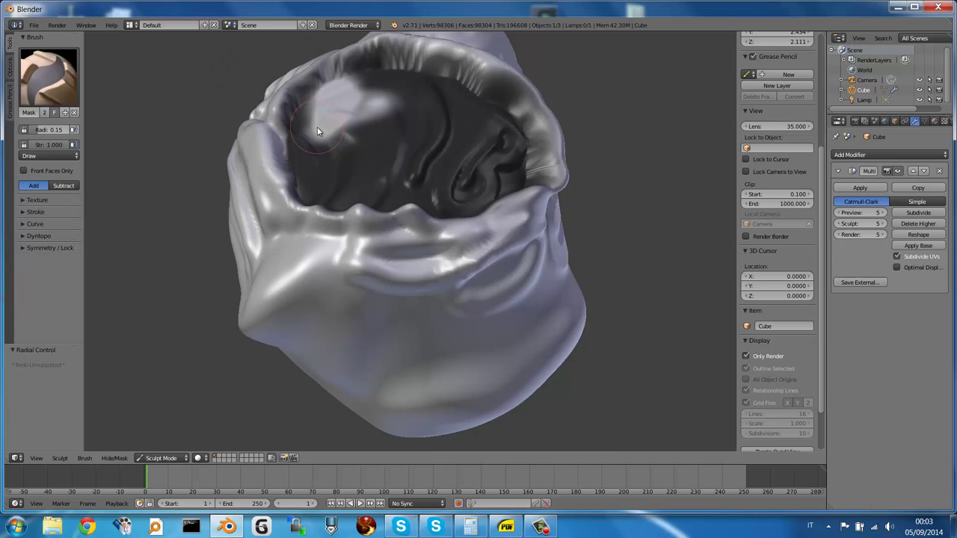
pyautogui.moveTo(330, 132)
pyautogui.mouseDown()
pyautogui.moveTo(392, 100)
pyautogui.moveTo(364, 104)
pyautogui.mouseUp()
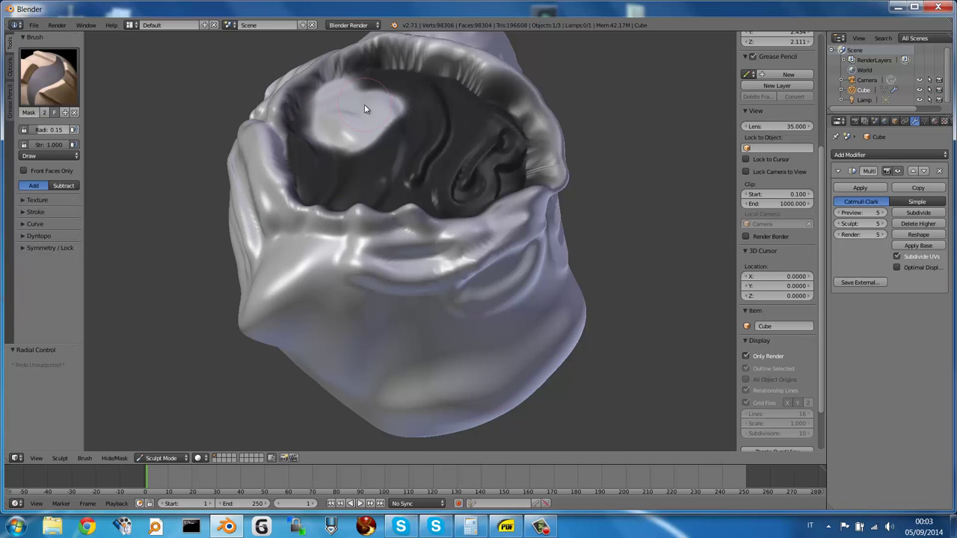
# Enlarge the brush radius to 0.56 and clear the remaining mask across the cavity interior.
pyautogui.press('f')
pyautogui.click(503, 180)
pyautogui.moveTo(374, 166)
pyautogui.mouseDown()
pyautogui.moveTo(413, 136)
pyautogui.moveTo(504, 163)
pyautogui.moveTo(419, 90)
pyautogui.moveTo(327, 102)
pyautogui.moveTo(347, 191)
pyautogui.mouseUp()
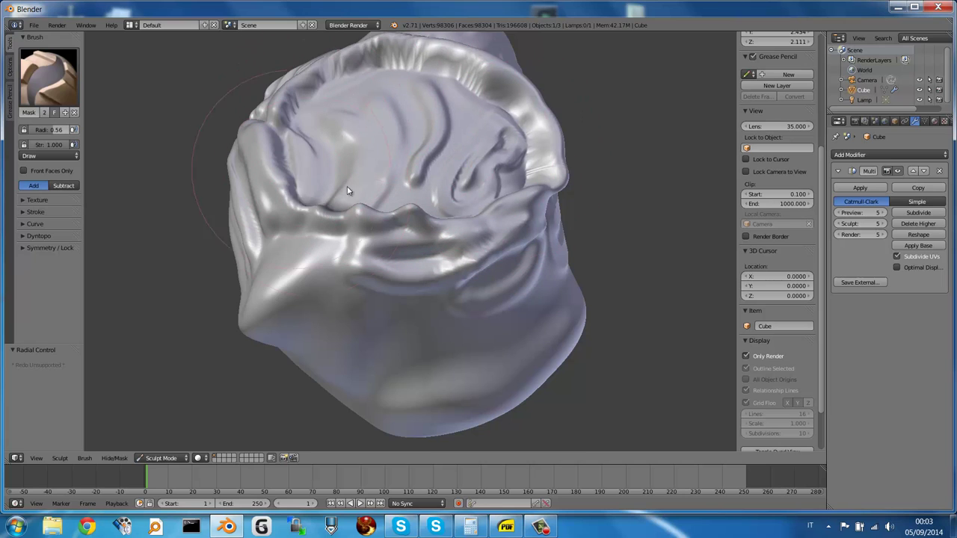
pyautogui.moveTo(385, 175)
pyautogui.mouseDown(button='middle')
pyautogui.moveTo(297, 125)
pyautogui.moveTo(325, 135)
pyautogui.moveTo(379, 188)
pyautogui.moveTo(396, 125)
pyautogui.mouseUp(button='middle')
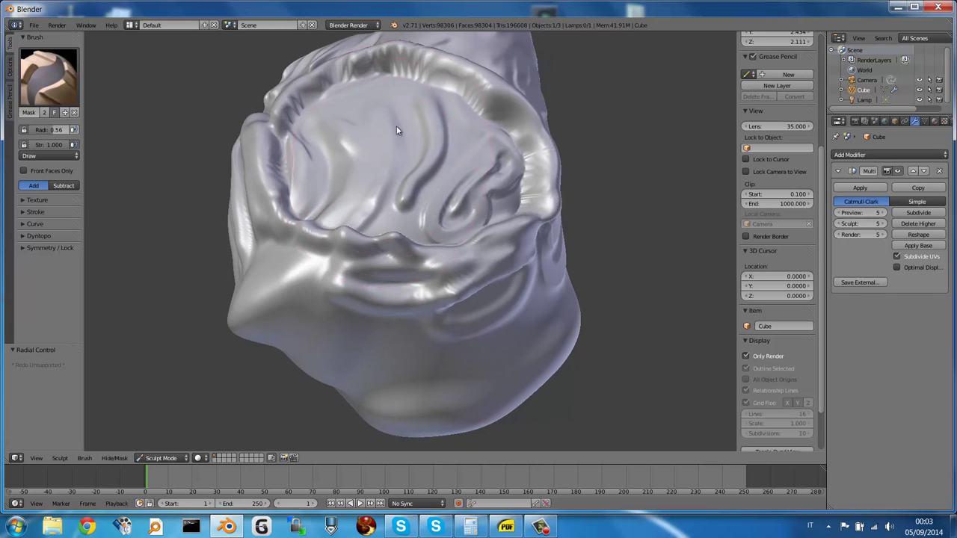
pyautogui.moveTo(427, 182)
pyautogui.mouseDown(button='middle')
pyautogui.moveTo(417, 199)
pyautogui.moveTo(387, 174)
pyautogui.moveTo(387, 155)
pyautogui.moveTo(448, 171)
pyautogui.moveTo(423, 207)
pyautogui.moveTo(377, 153)
pyautogui.moveTo(406, 111)
pyautogui.moveTo(392, 149)
pyautogui.moveTo(398, 114)
pyautogui.moveTo(415, 103)
pyautogui.mouseUp(button='middle')
pyautogui.moveTo(438, 224); pyautogui.dragTo(370, 249, button='middle')
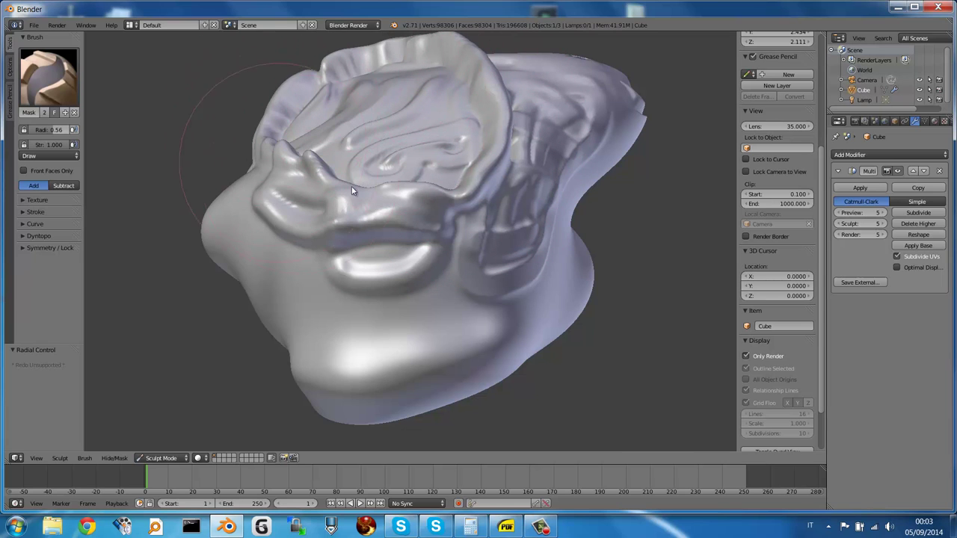
pyautogui.moveTo(348, 192)
pyautogui.mouseDown(button='middle')
pyautogui.moveTo(508, 184)
pyautogui.moveTo(485, 172)
pyautogui.mouseUp(button='middle')
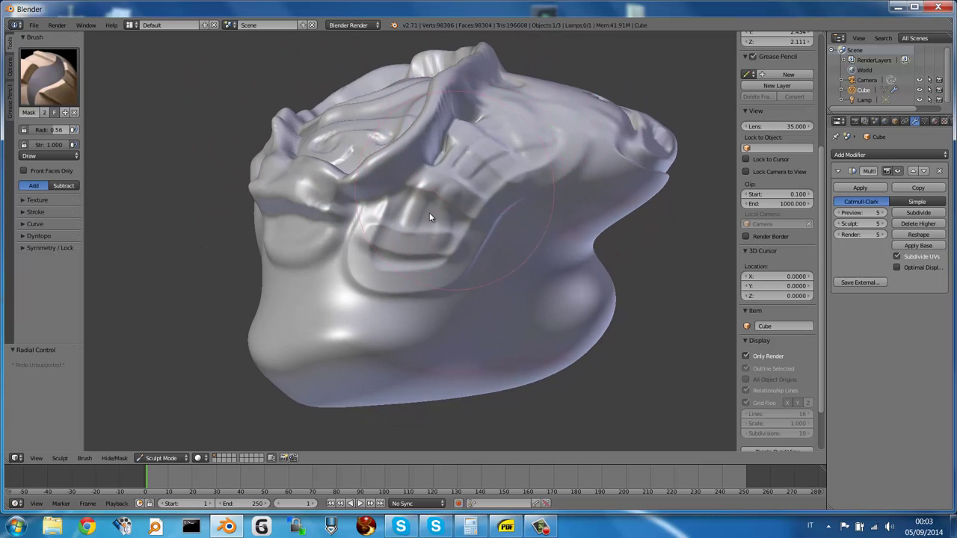
pyautogui.moveTo(421, 213)
pyautogui.mouseDown(button='middle')
pyautogui.moveTo(443, 193)
pyautogui.moveTo(430, 212)
pyautogui.moveTo(436, 184)
pyautogui.moveTo(469, 198)
pyautogui.mouseUp(button='middle')
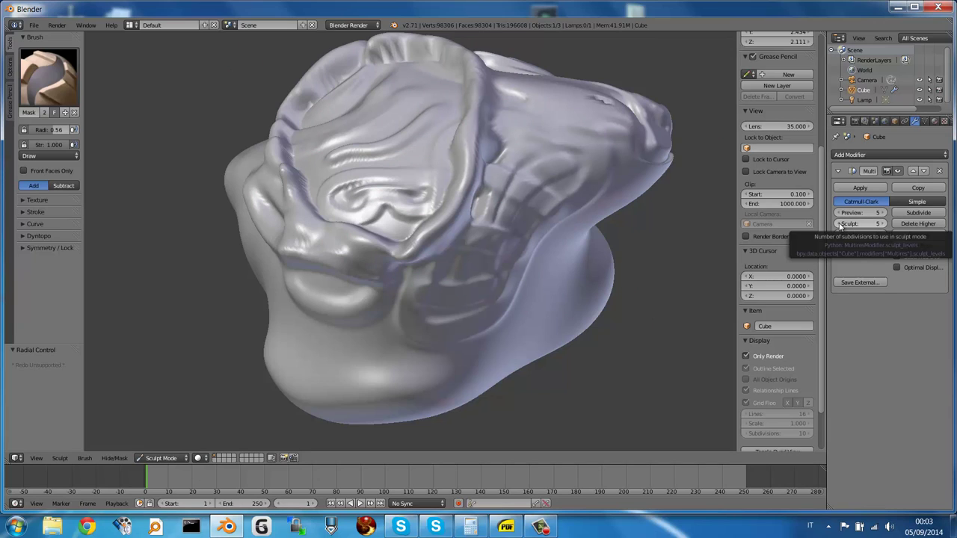
# Step the Multires sculpt level down from 5 to 2 to compare, then back up to 4.
pyautogui.click(839, 224)
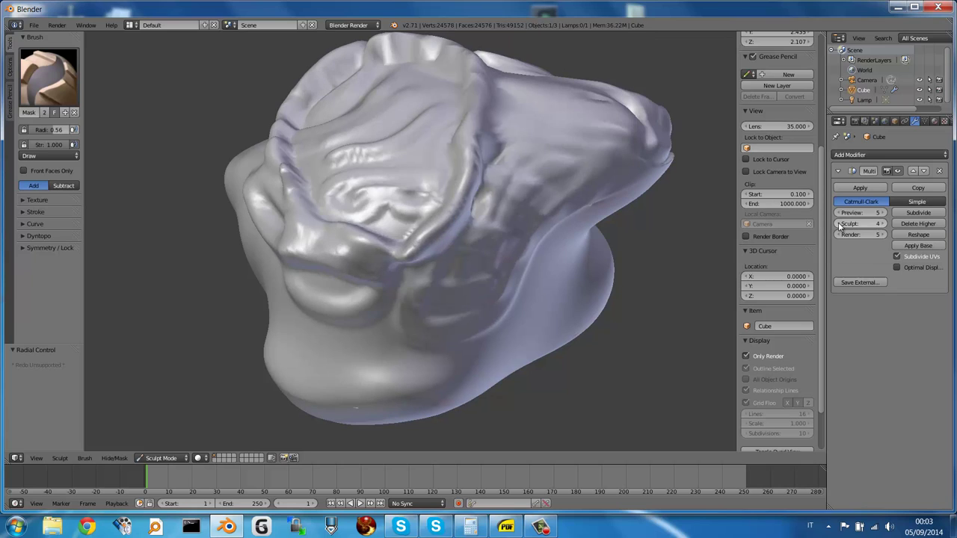
pyautogui.click(840, 224)
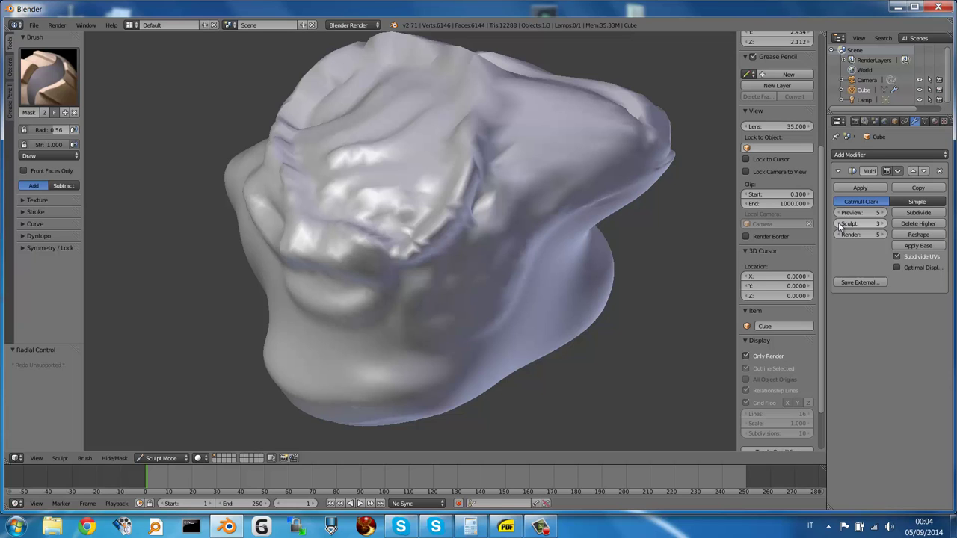
pyautogui.click(839, 224)
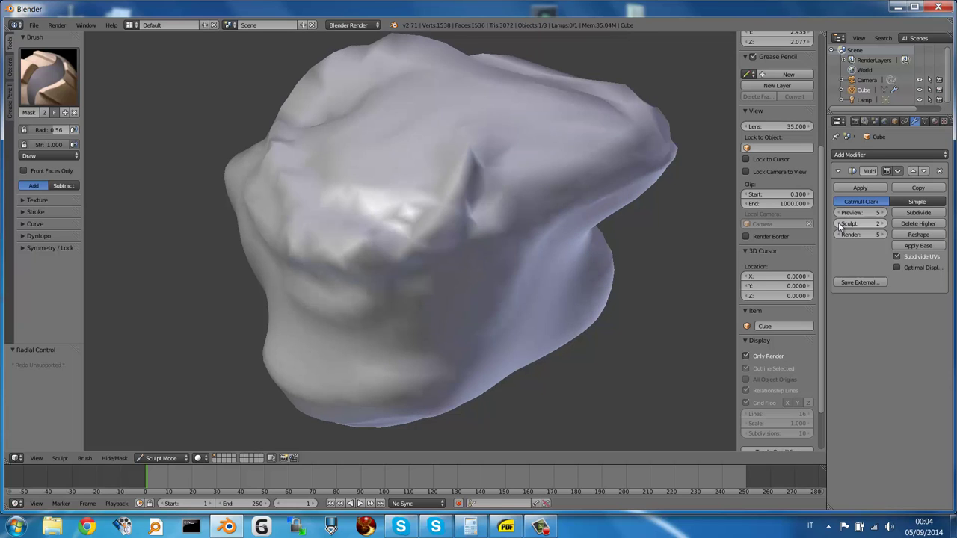
pyautogui.click(884, 224)
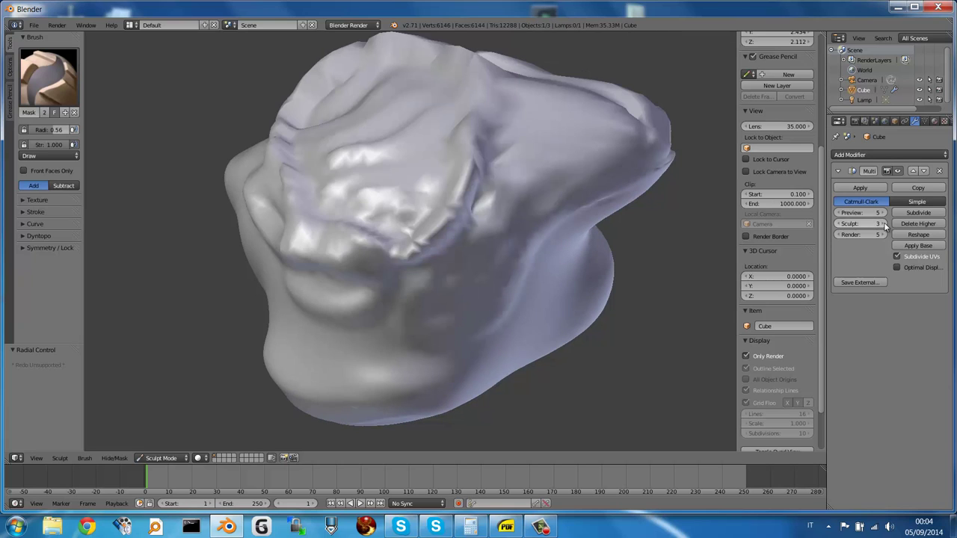
pyautogui.click(885, 224)
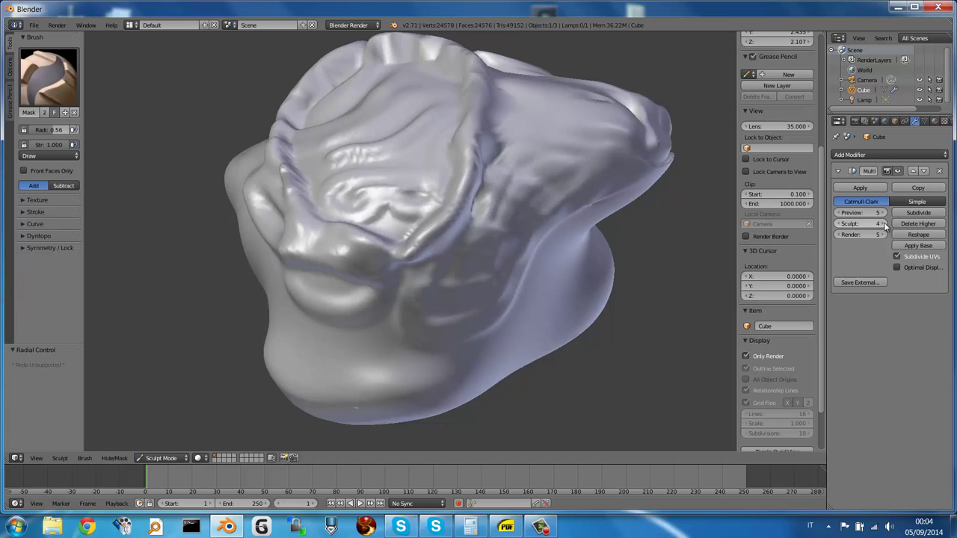
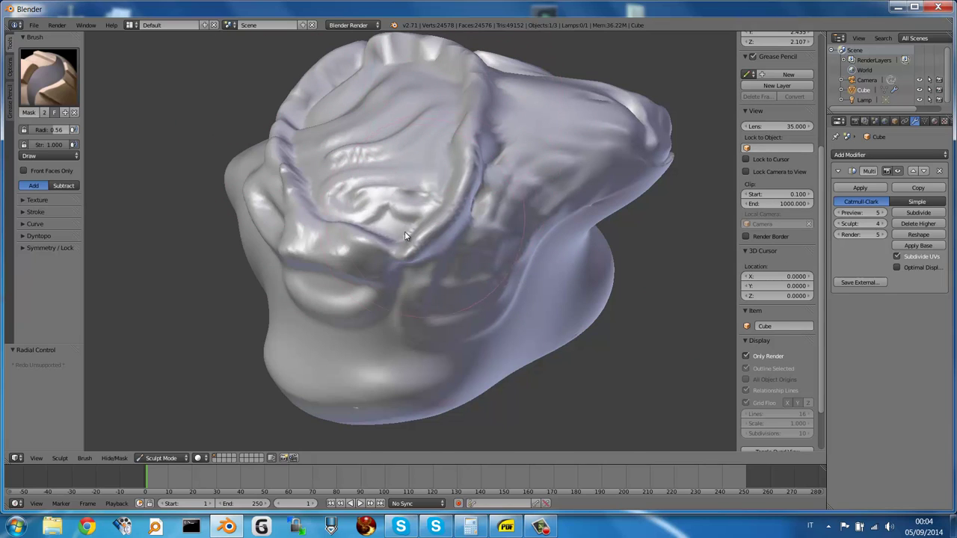
# Drop the Multires sculpt level to 1, then raise it back to 5 (98,306 vertices).
pyautogui.click(838, 224)
pyautogui.click(838, 224)
pyautogui.click(839, 225)
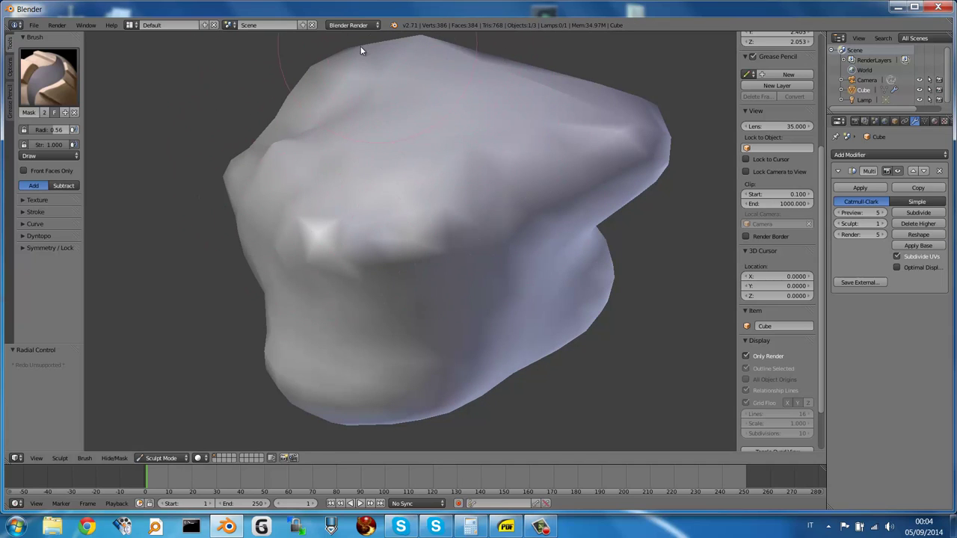
pyautogui.click(885, 223)
pyautogui.click(885, 224)
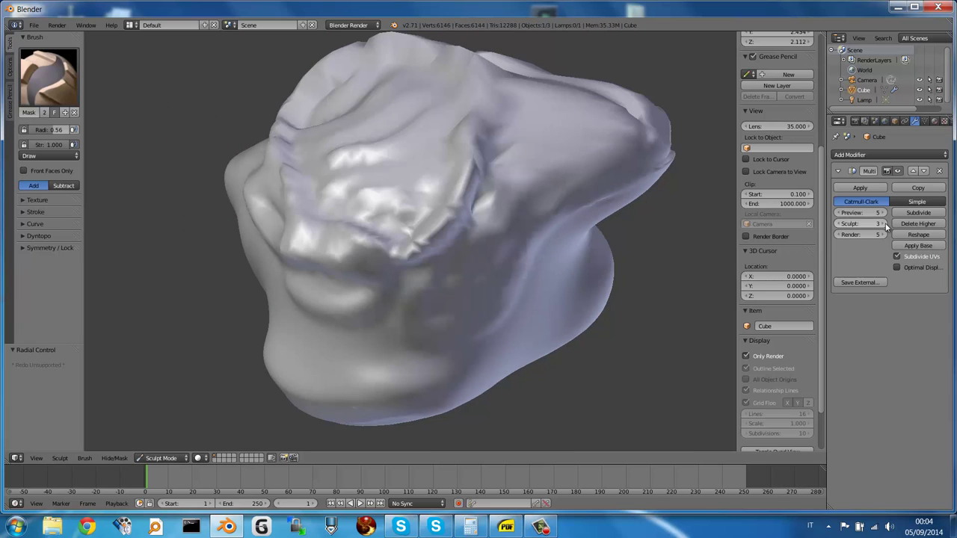
pyautogui.click(886, 223)
pyautogui.click(886, 223)
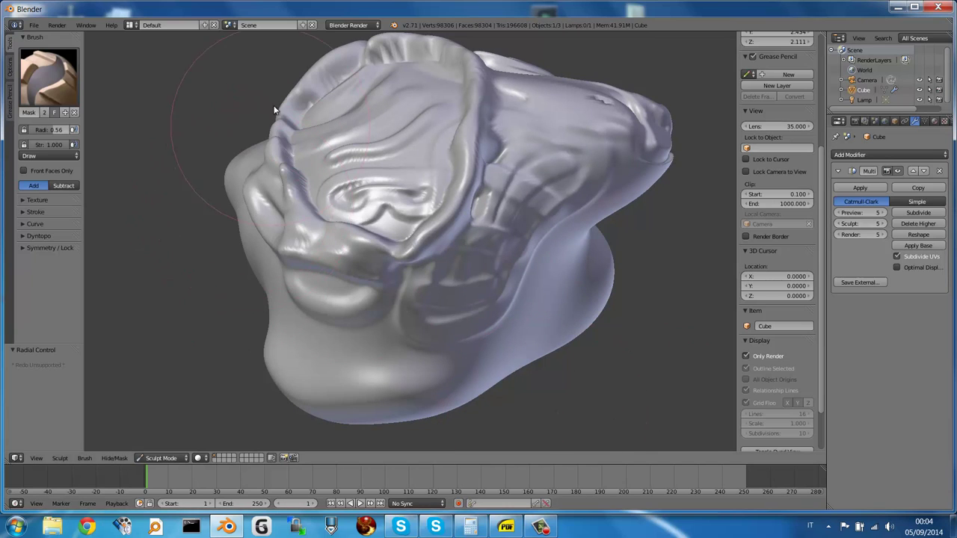
# Build up the top of the head, orbit to show the face, and open the brush picker.
pyautogui.moveTo(274, 107)
pyautogui.mouseDown()
pyautogui.moveTo(406, 53)
pyautogui.moveTo(471, 110)
pyautogui.mouseUp()
pyautogui.moveTo(347, 160)
pyautogui.mouseDown(button='middle')
pyautogui.moveTo(386, 168)
pyautogui.moveTo(358, 122)
pyautogui.moveTo(344, 176)
pyautogui.mouseUp(button='middle')
pyautogui.moveTo(417, 165); pyautogui.dragTo(26, 52, button='middle')
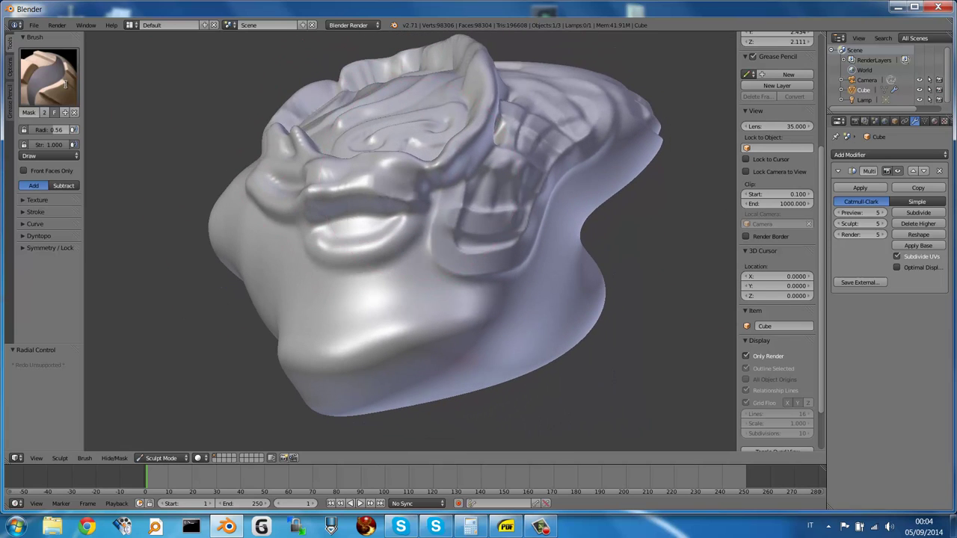
pyautogui.click(48, 67)
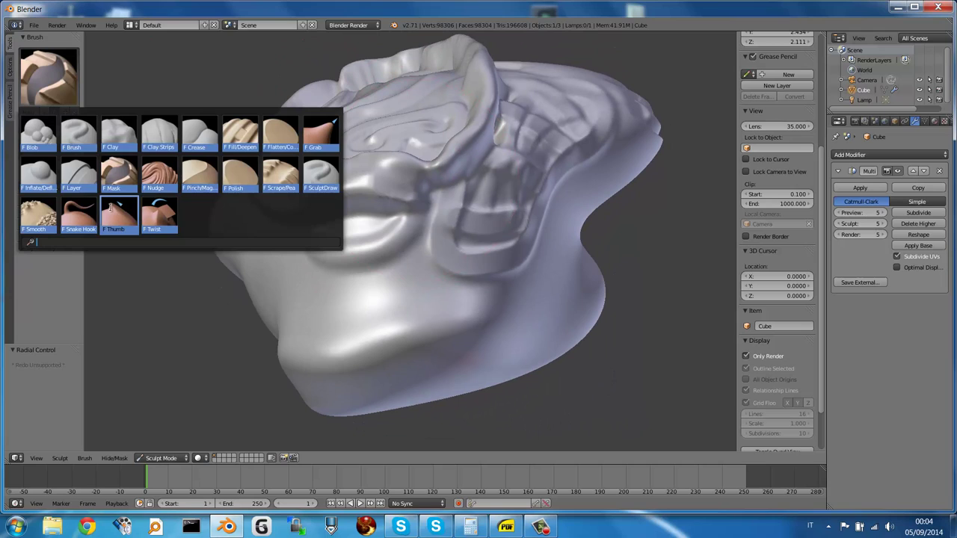
# Switch to the Nudge brush and set its radius to 0.24.
pyautogui.click(160, 177)
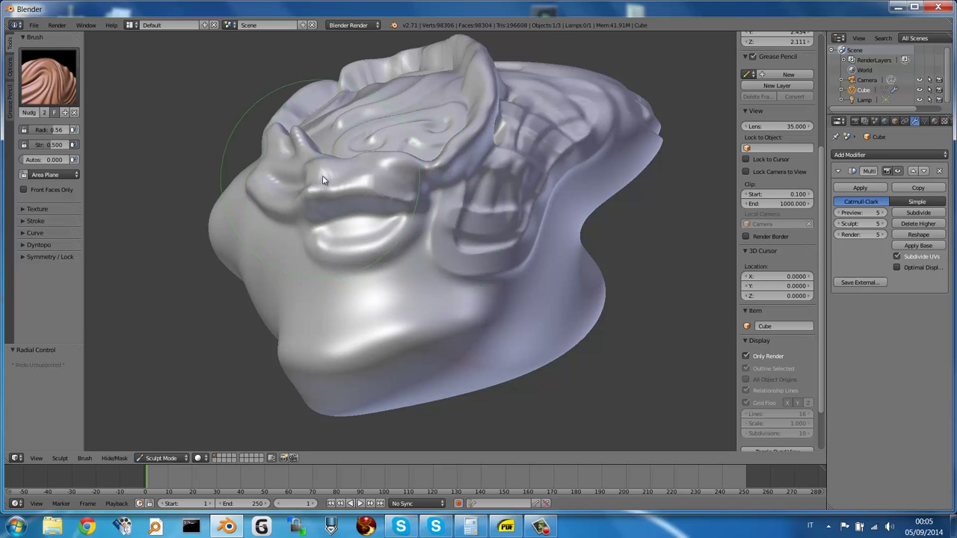
pyautogui.moveTo(407, 164)
pyautogui.mouseDown(button='middle')
pyautogui.moveTo(453, 187)
pyautogui.moveTo(419, 180)
pyautogui.mouseUp(button='middle')
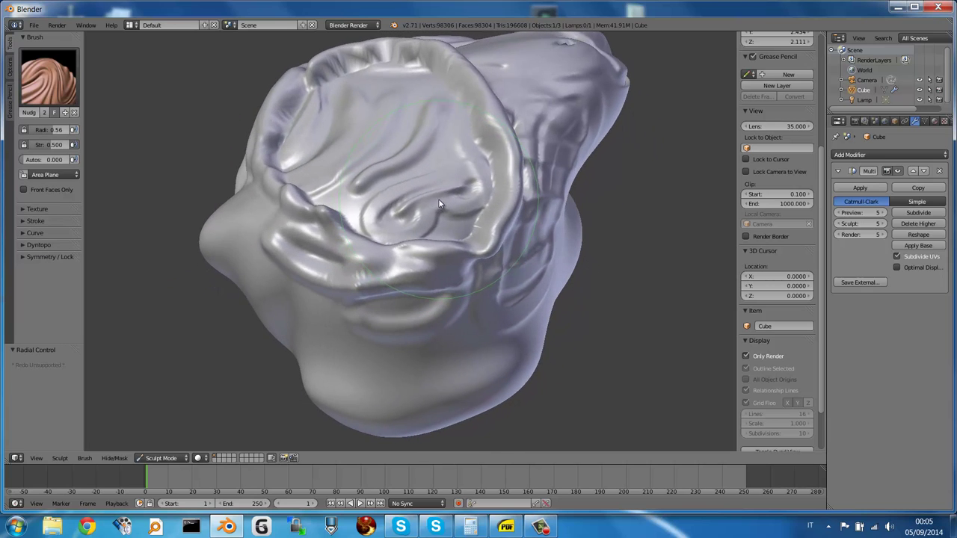
pyautogui.click(53, 82)
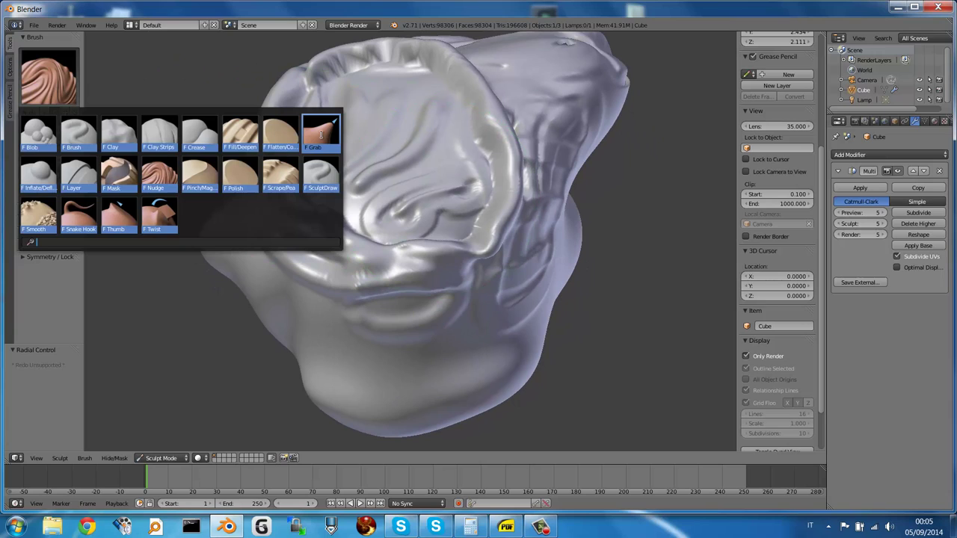
pyautogui.click(158, 174)
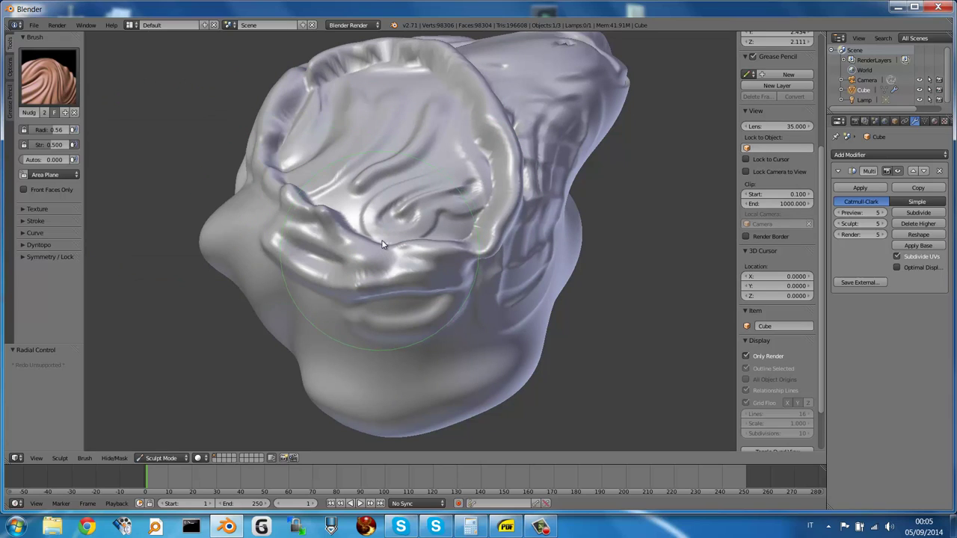
pyautogui.moveTo(379, 246); pyautogui.dragTo(382, 258)
pyautogui.press('f')
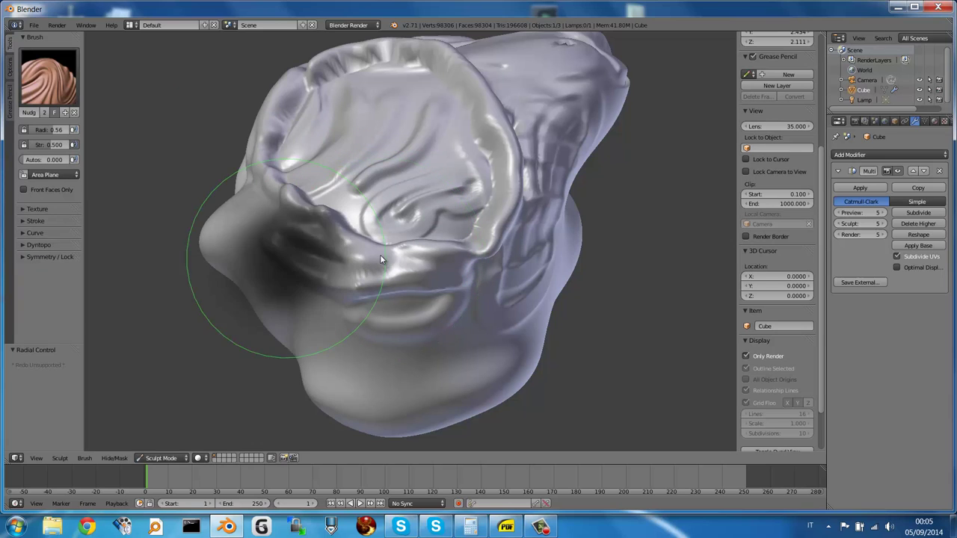
pyautogui.click(329, 249)
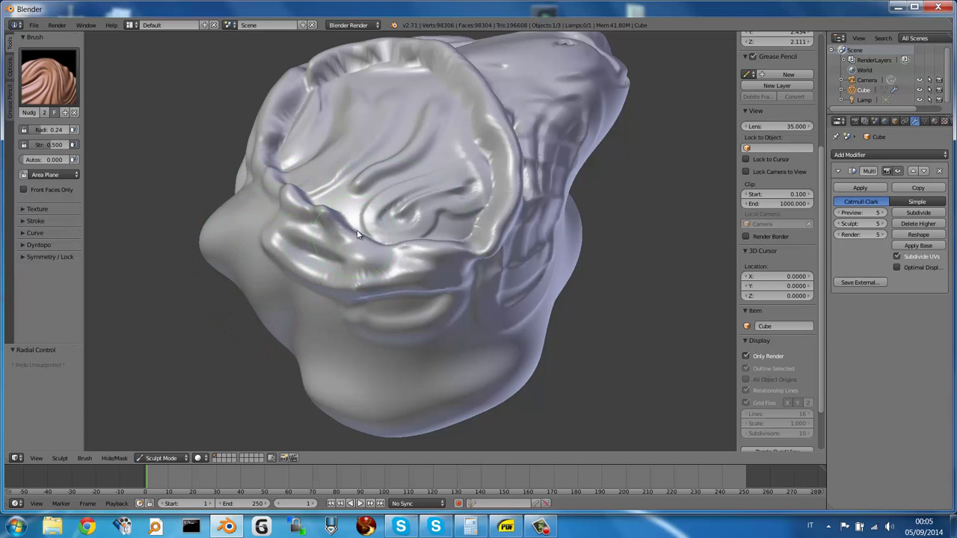
# Nudge the grooves on top of the head into a curling spiral.
pyautogui.moveTo(347, 238)
pyautogui.mouseDown()
pyautogui.moveTo(356, 248)
pyautogui.moveTo(443, 213)
pyautogui.mouseUp()
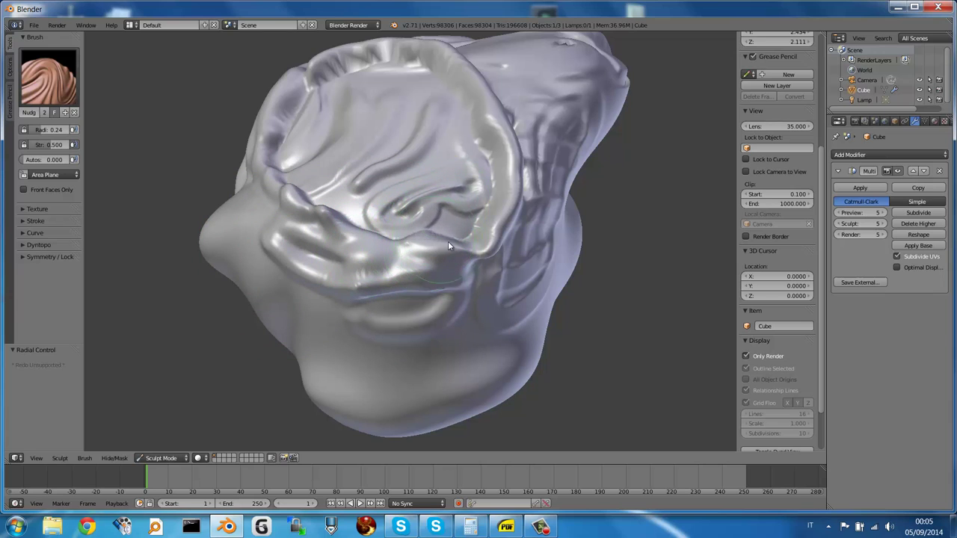
pyautogui.moveTo(471, 247)
pyautogui.mouseDown()
pyautogui.moveTo(485, 252)
pyautogui.moveTo(394, 247)
pyautogui.moveTo(347, 200)
pyautogui.mouseUp()
pyautogui.moveTo(437, 172)
pyautogui.mouseDown(button='middle')
pyautogui.moveTo(461, 188)
pyautogui.moveTo(380, 202)
pyautogui.mouseUp(button='middle')
pyautogui.moveTo(366, 195)
pyautogui.mouseDown()
pyautogui.moveTo(397, 197)
pyautogui.moveTo(385, 198)
pyautogui.mouseUp()
pyautogui.moveTo(316, 198)
pyautogui.mouseDown()
pyautogui.moveTo(396, 187)
pyautogui.moveTo(367, 184)
pyautogui.moveTo(382, 202)
pyautogui.mouseUp()
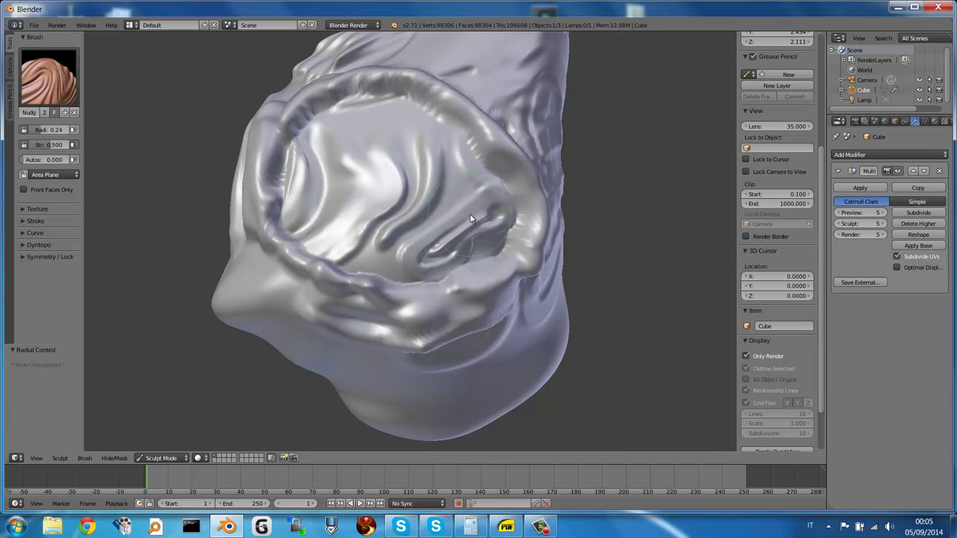
pyautogui.moveTo(442, 246)
pyautogui.mouseDown()
pyautogui.moveTo(473, 234)
pyautogui.moveTo(408, 210)
pyautogui.mouseUp()
pyautogui.moveTo(461, 238)
pyautogui.mouseDown()
pyautogui.moveTo(393, 217)
pyautogui.moveTo(443, 246)
pyautogui.moveTo(353, 174)
pyautogui.moveTo(386, 229)
pyautogui.moveTo(448, 233)
pyautogui.moveTo(448, 178)
pyautogui.moveTo(432, 159)
pyautogui.moveTo(369, 196)
pyautogui.moveTo(403, 223)
pyautogui.moveTo(397, 233)
pyautogui.moveTo(443, 232)
pyautogui.moveTo(404, 153)
pyautogui.moveTo(360, 170)
pyautogui.moveTo(400, 243)
pyautogui.moveTo(456, 212)
pyautogui.moveTo(370, 198)
pyautogui.moveTo(395, 227)
pyautogui.moveTo(425, 217)
pyautogui.moveTo(417, 166)
pyautogui.moveTo(346, 214)
pyautogui.moveTo(409, 222)
pyautogui.mouseUp()
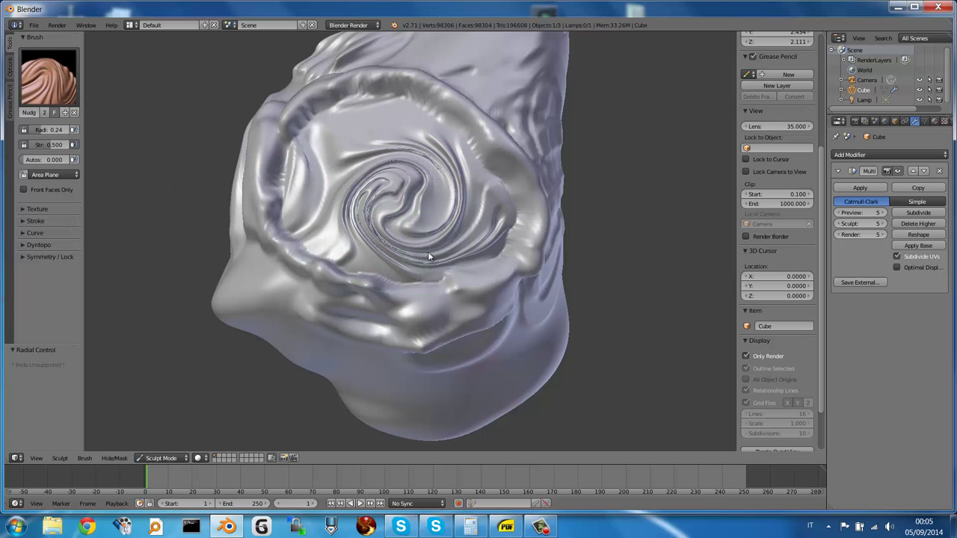
pyautogui.moveTo(428, 251)
pyautogui.mouseDown(button='middle')
pyautogui.moveTo(426, 205)
pyautogui.moveTo(418, 228)
pyautogui.mouseUp(button='middle')
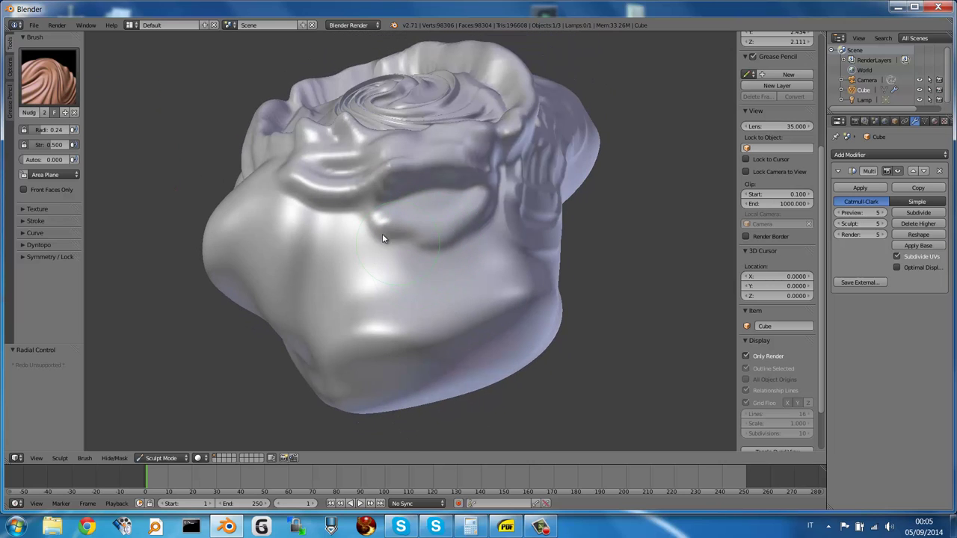
# Nudge spiral curls around the brow, eye socket and forehead, then open the brush picker.
pyautogui.moveTo(382, 238)
pyautogui.mouseDown()
pyautogui.moveTo(434, 256)
pyautogui.moveTo(433, 246)
pyautogui.moveTo(444, 248)
pyautogui.moveTo(452, 207)
pyautogui.moveTo(410, 200)
pyautogui.moveTo(426, 259)
pyautogui.moveTo(463, 234)
pyautogui.moveTo(424, 206)
pyautogui.moveTo(393, 224)
pyautogui.moveTo(393, 205)
pyautogui.mouseUp()
pyautogui.moveTo(491, 170)
pyautogui.mouseDown(button='middle')
pyautogui.moveTo(444, 187)
pyautogui.moveTo(469, 214)
pyautogui.mouseUp(button='middle')
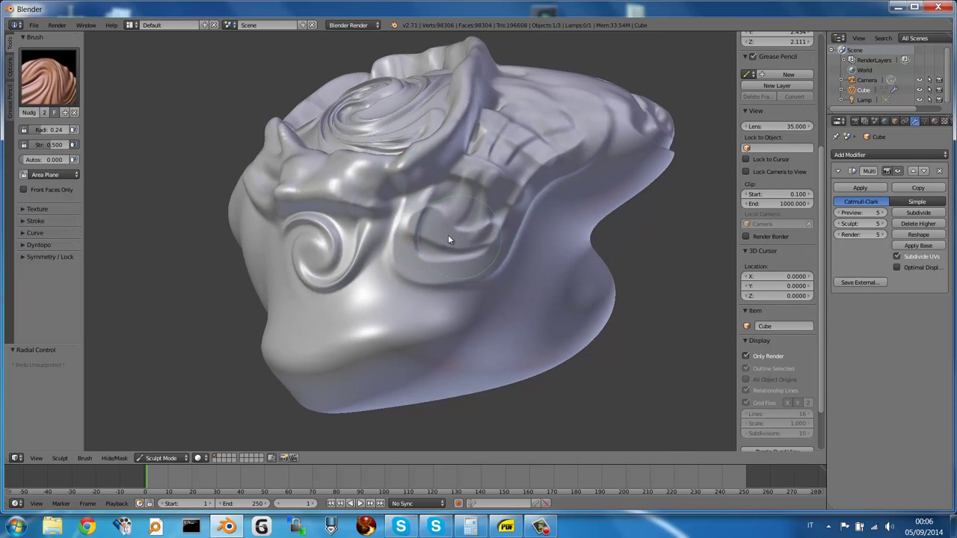
pyautogui.moveTo(448, 240)
pyautogui.mouseDown()
pyautogui.moveTo(415, 225)
pyautogui.moveTo(449, 244)
pyautogui.moveTo(426, 234)
pyautogui.moveTo(465, 222)
pyautogui.mouseUp()
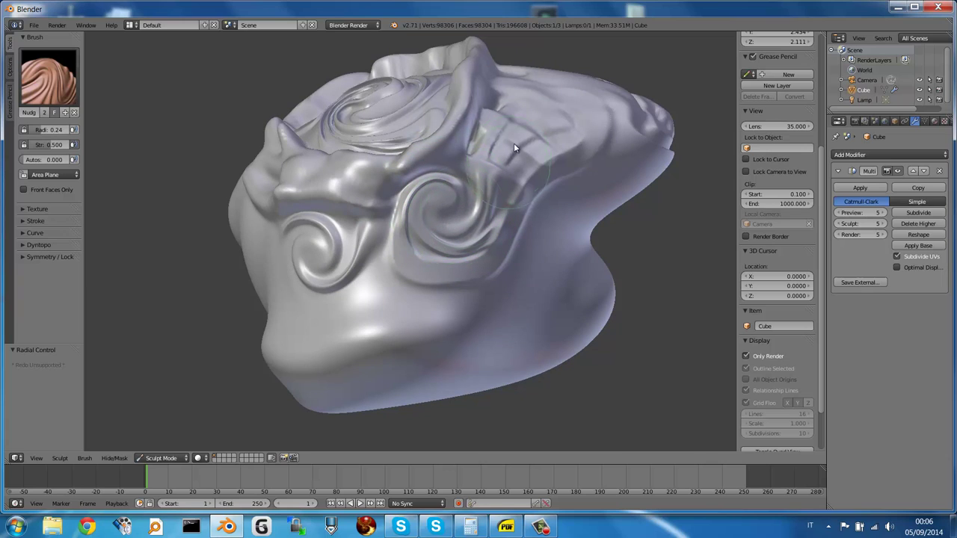
pyautogui.moveTo(495, 153)
pyautogui.mouseDown()
pyautogui.moveTo(495, 109)
pyautogui.moveTo(551, 125)
pyautogui.moveTo(534, 158)
pyautogui.moveTo(531, 117)
pyautogui.moveTo(544, 134)
pyautogui.mouseUp()
pyautogui.moveTo(529, 130)
pyautogui.mouseDown(button='middle')
pyautogui.moveTo(557, 127)
pyautogui.moveTo(531, 165)
pyautogui.moveTo(497, 144)
pyautogui.moveTo(483, 155)
pyautogui.moveTo(426, 160)
pyautogui.mouseUp(button='middle')
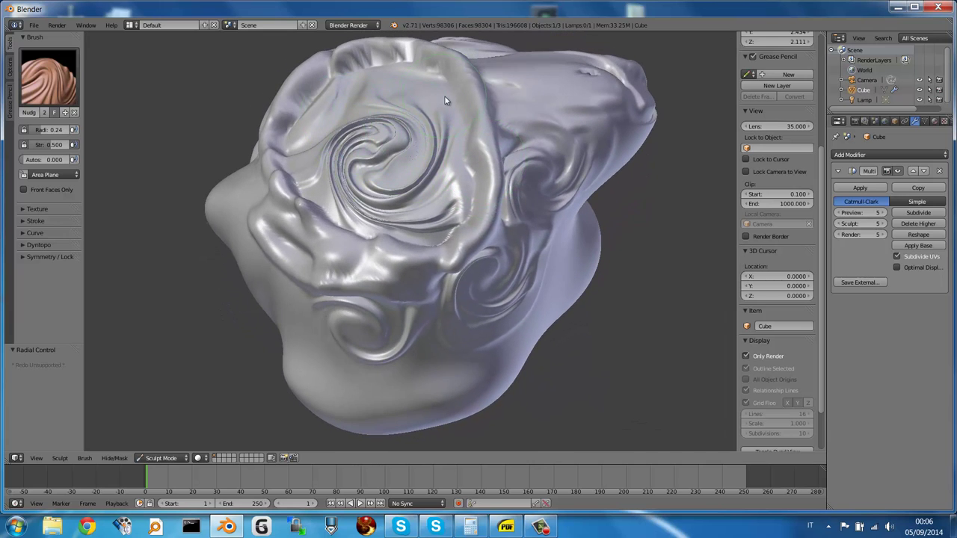
pyautogui.moveTo(430, 201)
pyautogui.mouseDown(button='middle')
pyautogui.moveTo(379, 127)
pyautogui.moveTo(437, 136)
pyautogui.moveTo(457, 125)
pyautogui.moveTo(416, 118)
pyautogui.mouseUp(button='middle')
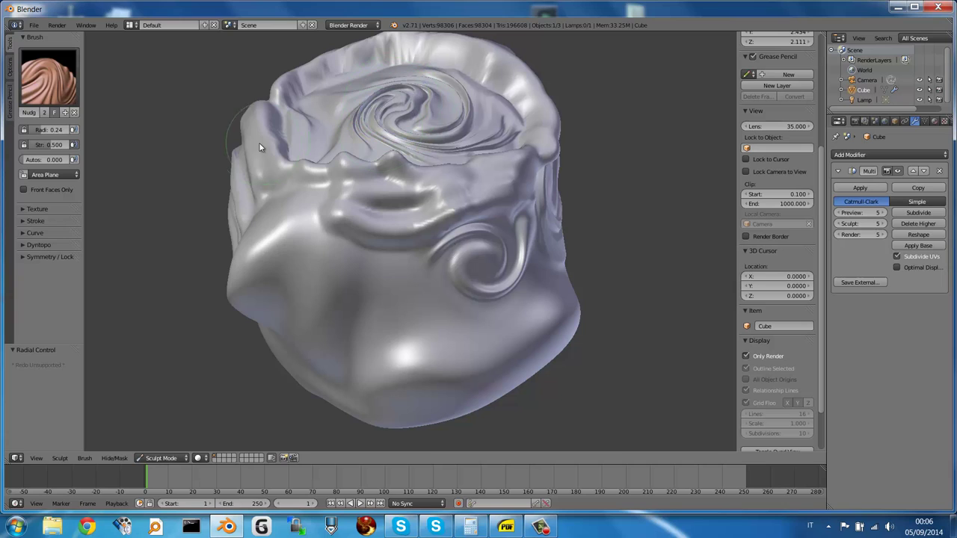
pyautogui.click(66, 82)
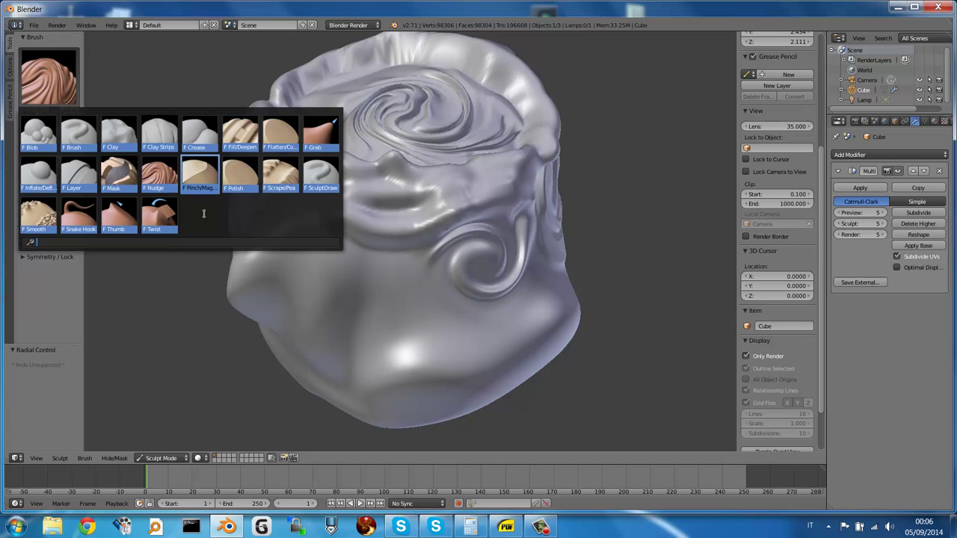
# Use Pinch/Magnify to sharpen the creases of the side curl and top spiral.
pyautogui.click(204, 179)
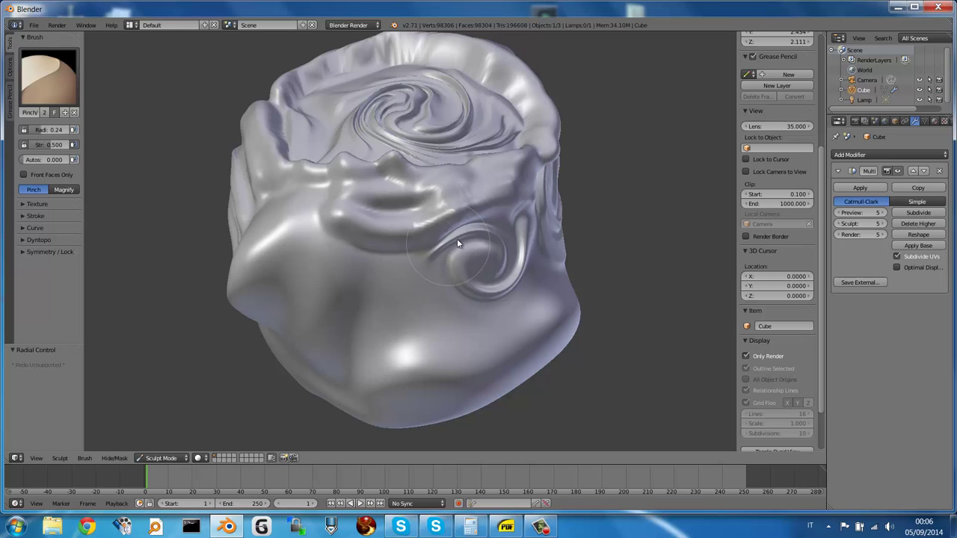
pyautogui.moveTo(432, 256)
pyautogui.mouseDown()
pyautogui.moveTo(476, 231)
pyautogui.moveTo(416, 261)
pyautogui.moveTo(385, 225)
pyautogui.moveTo(395, 214)
pyautogui.moveTo(385, 214)
pyautogui.moveTo(414, 215)
pyautogui.mouseUp()
pyautogui.moveTo(495, 233)
pyautogui.mouseDown()
pyautogui.moveTo(446, 244)
pyautogui.moveTo(506, 233)
pyautogui.moveTo(452, 245)
pyautogui.mouseUp()
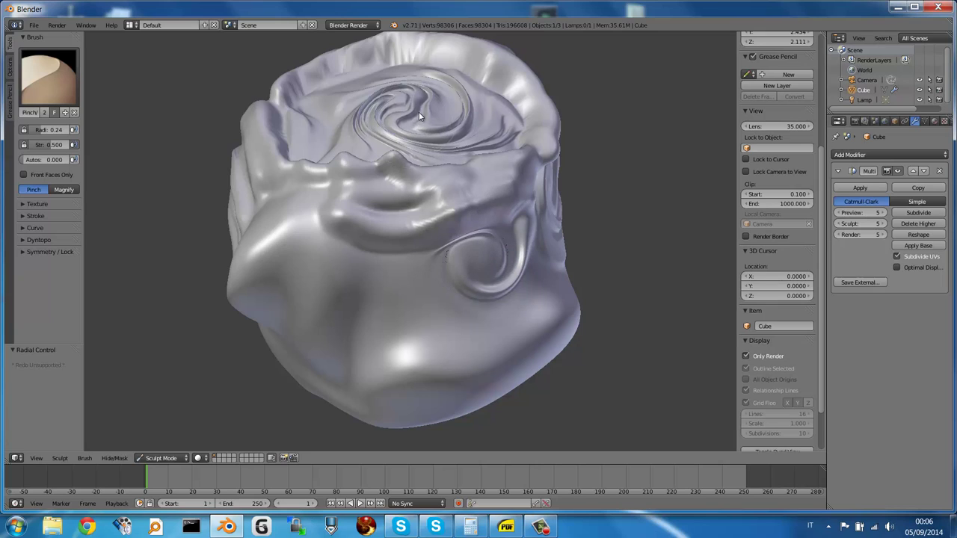
pyautogui.moveTo(417, 124)
pyautogui.mouseDown()
pyautogui.moveTo(427, 106)
pyautogui.moveTo(412, 118)
pyautogui.mouseUp()
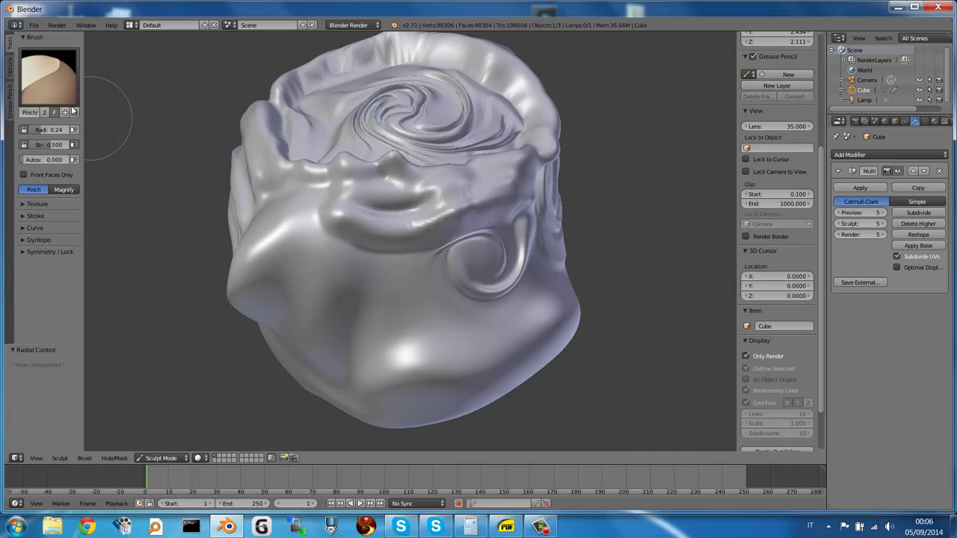
pyautogui.click(41, 87)
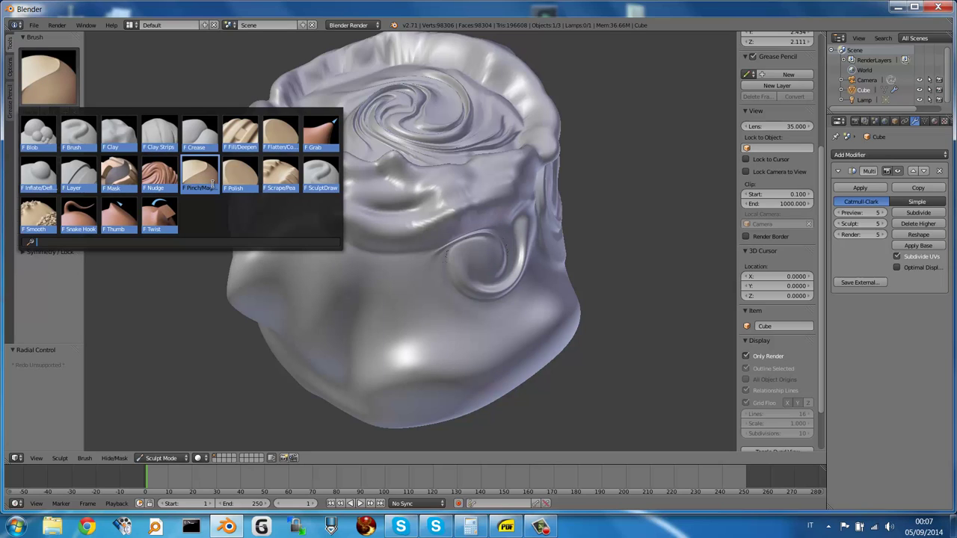
# With Scrape/Peaks, zoom in on the head's side and scrape flat planes around the brow and eye.
pyautogui.click(281, 174)
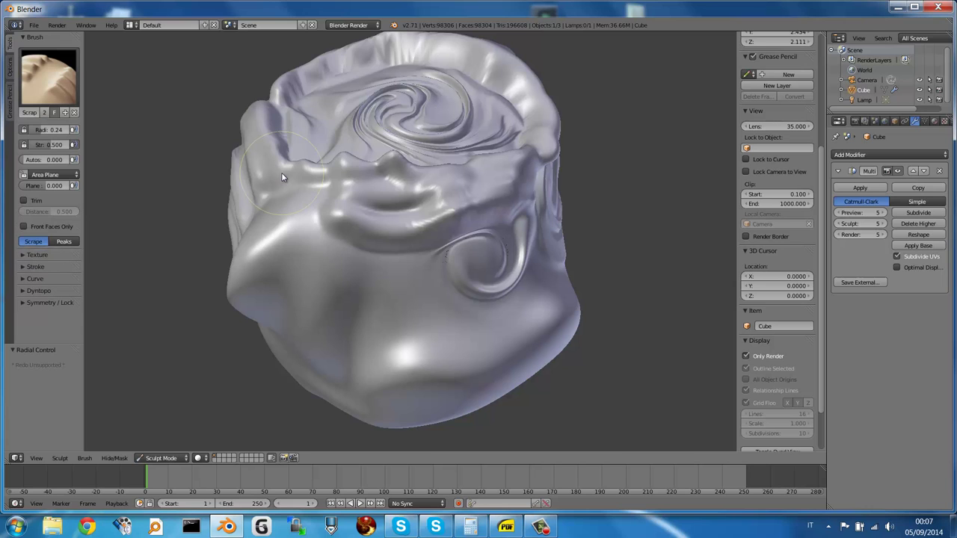
pyautogui.moveTo(397, 230)
pyautogui.mouseDown(button='middle')
pyautogui.moveTo(412, 214)
pyautogui.moveTo(454, 222)
pyautogui.moveTo(380, 214)
pyautogui.moveTo(418, 207)
pyautogui.mouseUp(button='middle')
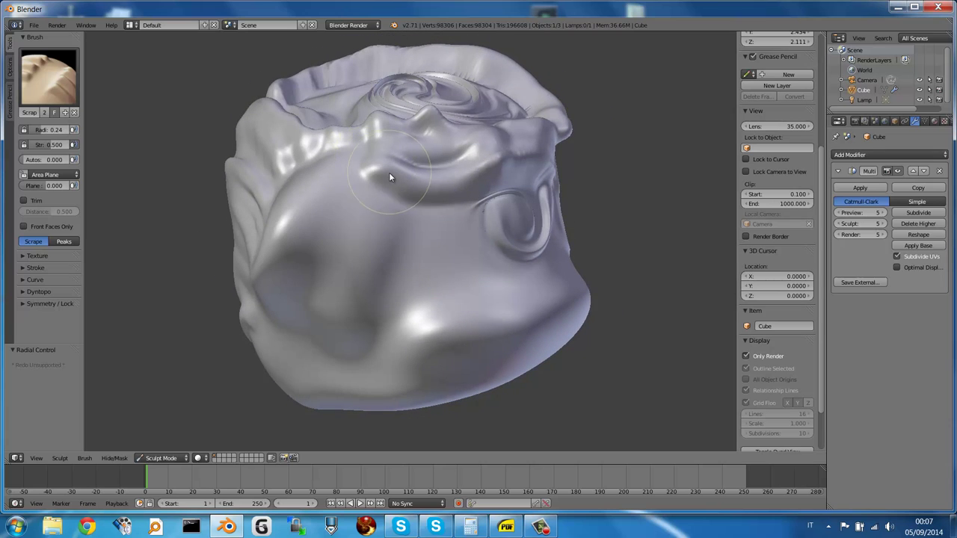
pyautogui.scroll(2, 390, 174)
pyautogui.scroll(2, 396, 168)
pyautogui.scroll(3, 426, 160)
pyautogui.moveTo(460, 159)
pyautogui.mouseDown(button='middle')
pyautogui.moveTo(468, 177)
pyautogui.moveTo(405, 176)
pyautogui.mouseUp(button='middle')
pyautogui.moveTo(365, 172)
pyautogui.mouseDown()
pyautogui.moveTo(388, 167)
pyautogui.moveTo(361, 174)
pyautogui.moveTo(355, 166)
pyautogui.moveTo(376, 191)
pyautogui.moveTo(391, 193)
pyautogui.moveTo(362, 151)
pyautogui.moveTo(371, 130)
pyautogui.moveTo(354, 135)
pyautogui.moveTo(369, 141)
pyautogui.moveTo(377, 193)
pyautogui.moveTo(342, 139)
pyautogui.moveTo(369, 177)
pyautogui.moveTo(399, 162)
pyautogui.moveTo(417, 167)
pyautogui.moveTo(237, 162)
pyautogui.mouseUp()
pyautogui.moveTo(319, 148)
pyautogui.mouseDown()
pyautogui.moveTo(297, 158)
pyautogui.moveTo(352, 133)
pyautogui.moveTo(363, 179)
pyautogui.moveTo(337, 139)
pyautogui.moveTo(379, 142)
pyautogui.moveTo(414, 128)
pyautogui.moveTo(305, 146)
pyautogui.mouseUp()
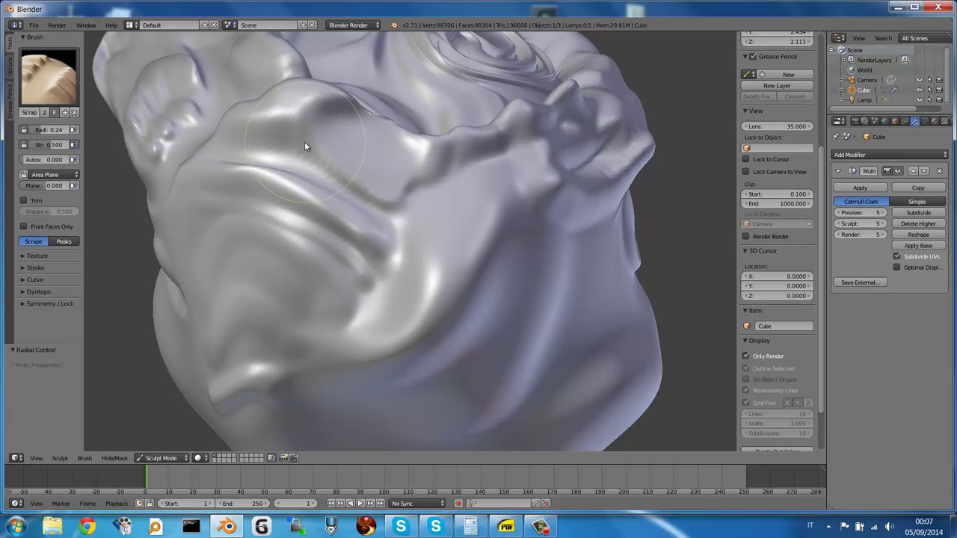
pyautogui.click(49, 76)
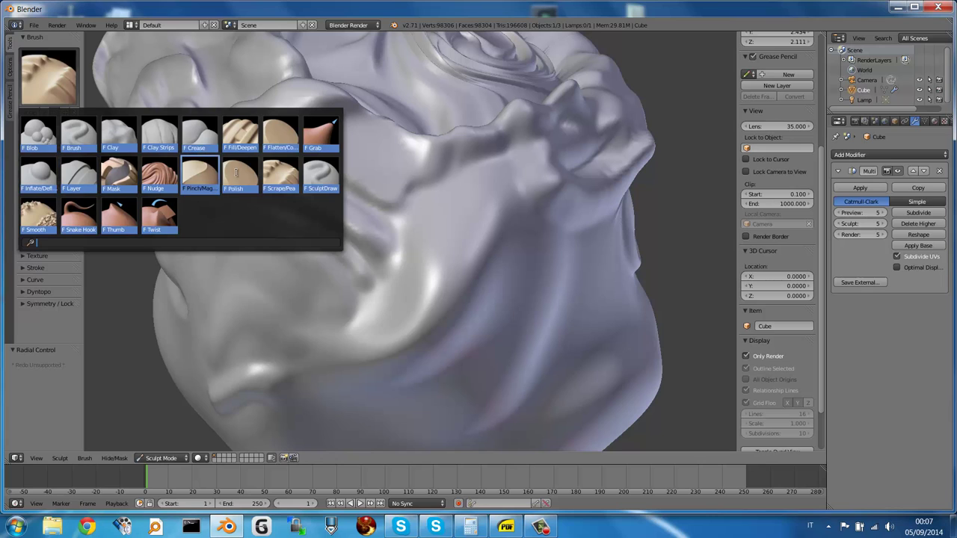
pyautogui.click(281, 134)
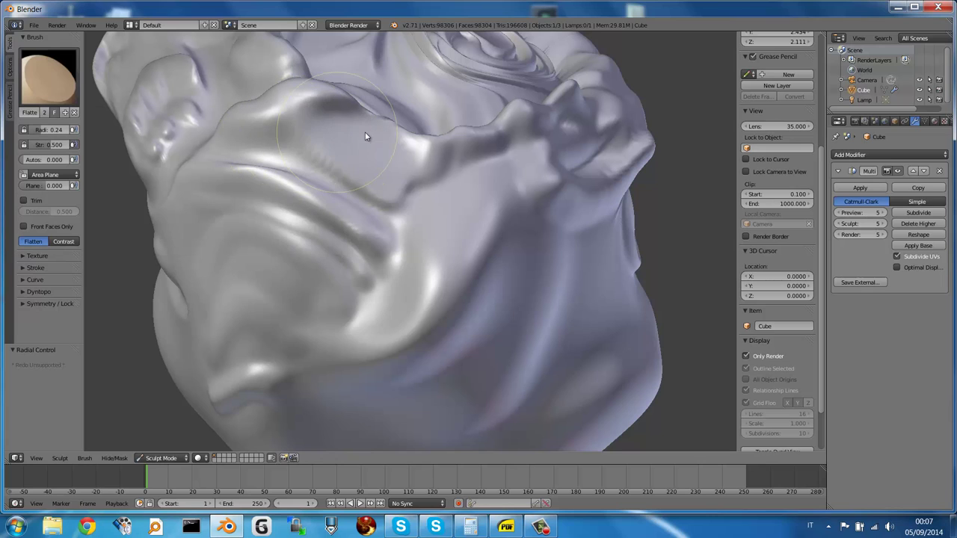
pyautogui.moveTo(320, 131)
pyautogui.mouseDown()
pyautogui.moveTo(325, 122)
pyautogui.moveTo(367, 149)
pyautogui.moveTo(474, 142)
pyautogui.mouseUp()
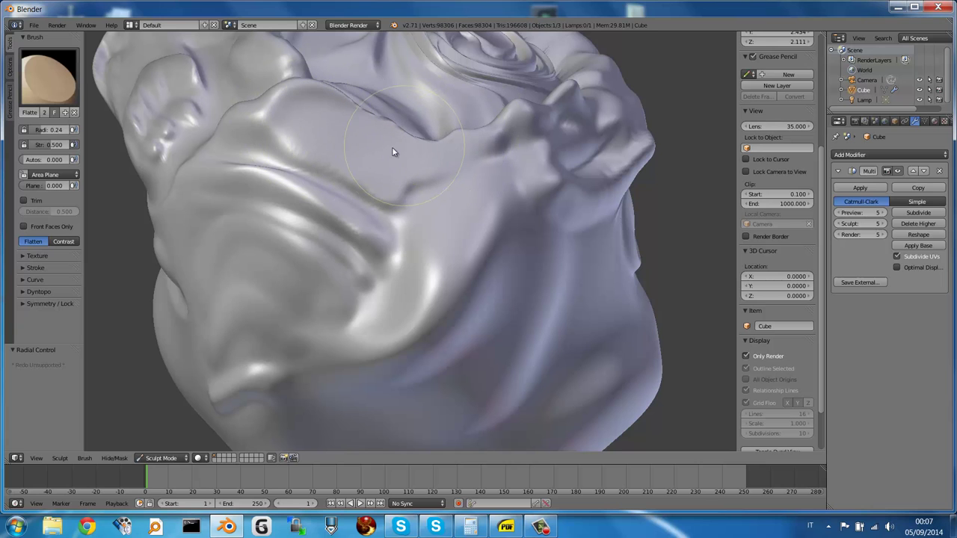
pyautogui.moveTo(393, 149)
pyautogui.mouseDown(button='middle')
pyautogui.moveTo(320, 162)
pyautogui.moveTo(348, 165)
pyautogui.mouseUp(button='middle')
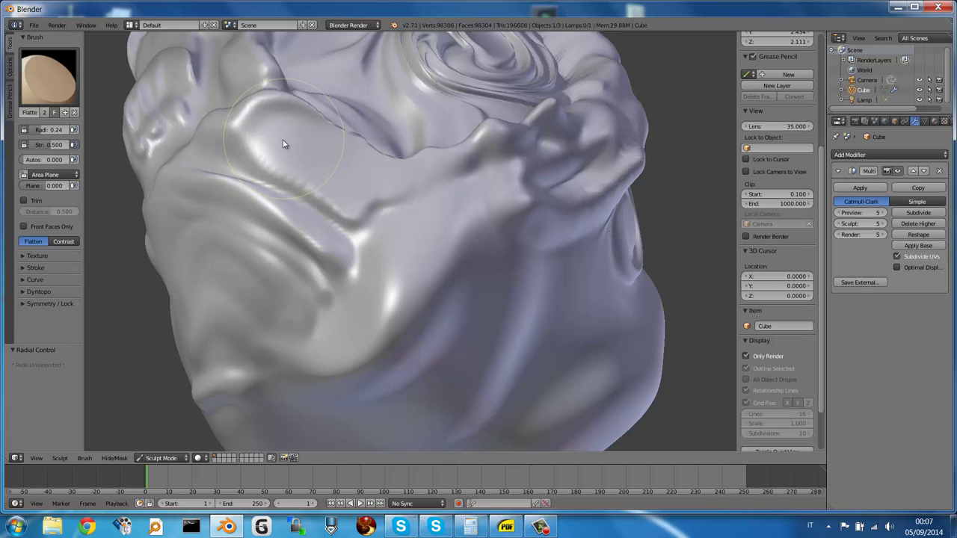
# Pick Scrape/Peaks and flatten the raised upper-left brow ridge, then reopen the brush picker.
pyautogui.click(44, 88)
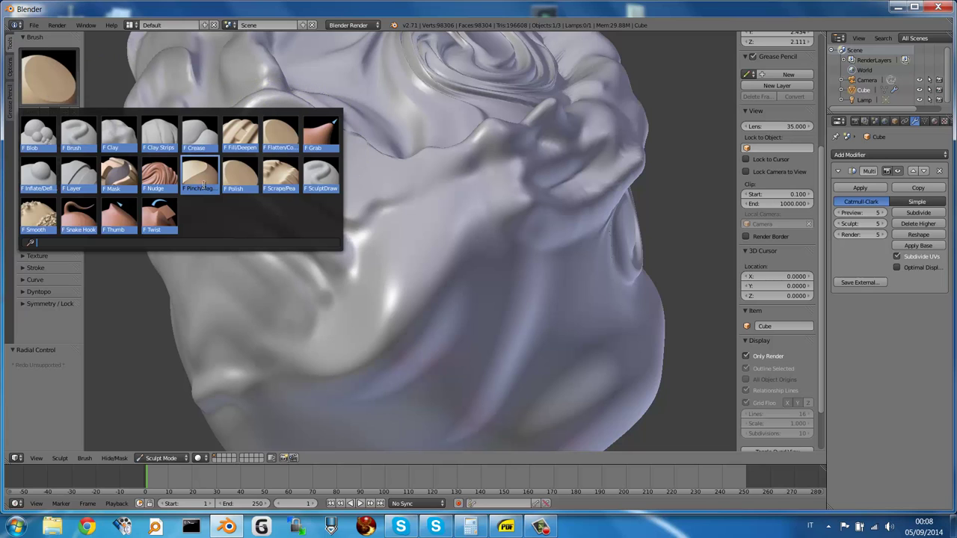
pyautogui.click(276, 180)
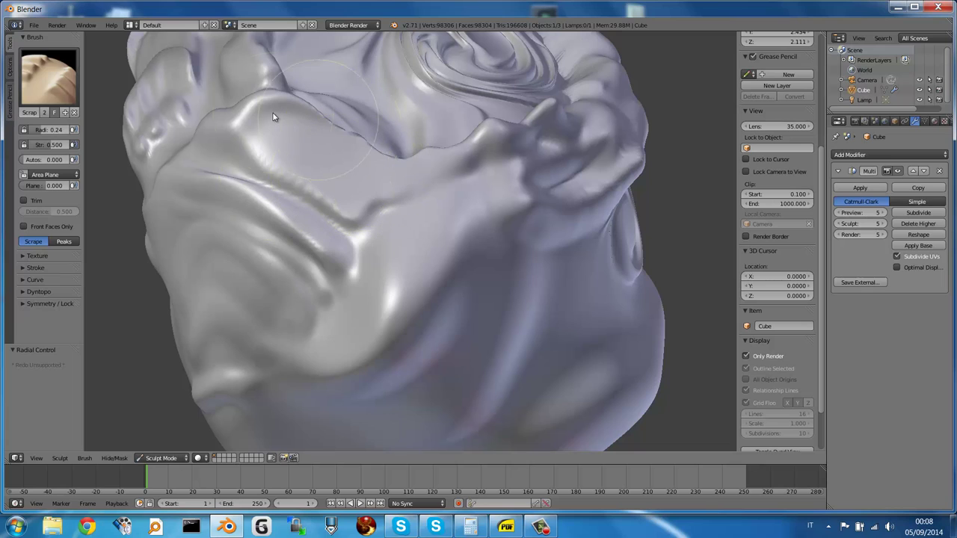
pyautogui.moveTo(271, 111)
pyautogui.mouseDown()
pyautogui.moveTo(271, 100)
pyautogui.moveTo(288, 100)
pyautogui.moveTo(261, 112)
pyautogui.moveTo(282, 104)
pyautogui.moveTo(335, 128)
pyautogui.moveTo(351, 153)
pyautogui.moveTo(391, 161)
pyautogui.mouseUp()
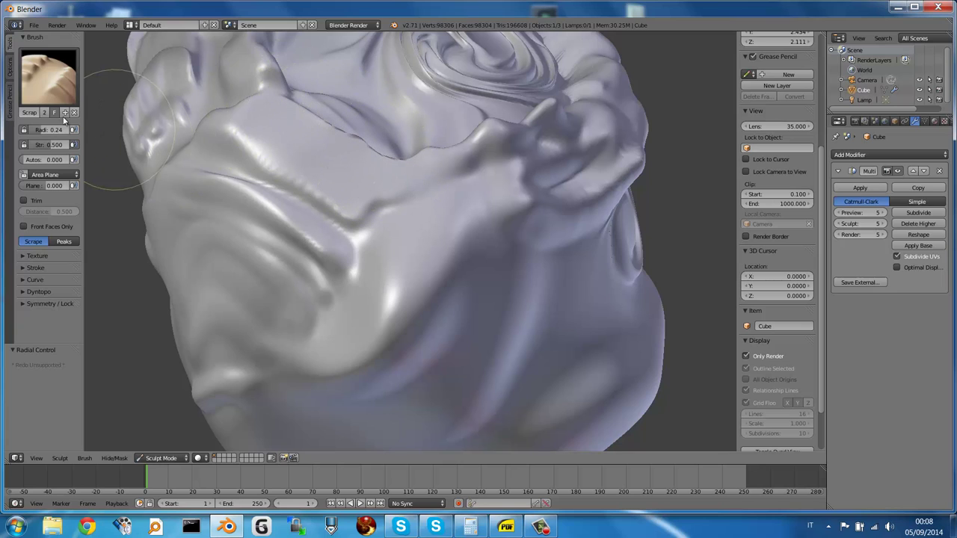
pyautogui.click(49, 74)
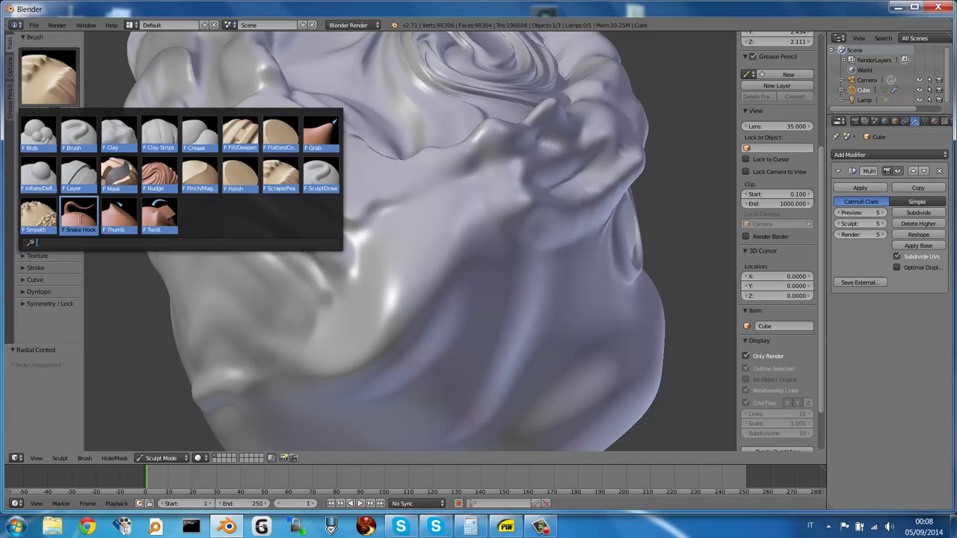
# Switch to Snake Hook, zoom out, and pull a horn from the head's right side.
pyautogui.click(79, 218)
pyautogui.moveTo(361, 210)
pyautogui.mouseDown(button='middle')
pyautogui.moveTo(432, 221)
pyautogui.moveTo(434, 207)
pyautogui.mouseUp(button='middle')
pyautogui.scroll(-3, 399, 214)
pyautogui.scroll(-2, 498, 219)
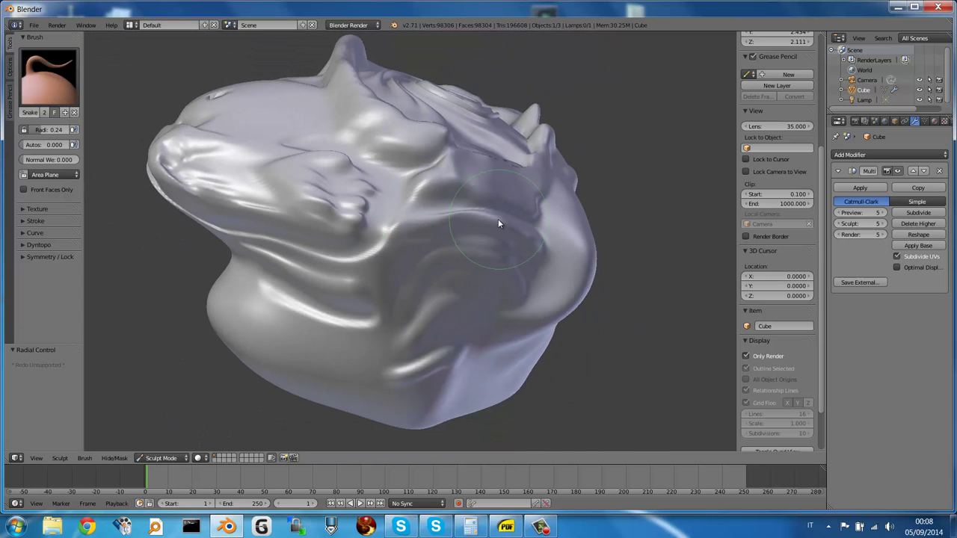
pyautogui.moveTo(580, 246)
pyautogui.mouseDown()
pyautogui.moveTo(648, 280)
pyautogui.moveTo(653, 312)
pyautogui.moveTo(641, 321)
pyautogui.moveTo(675, 299)
pyautogui.mouseUp()
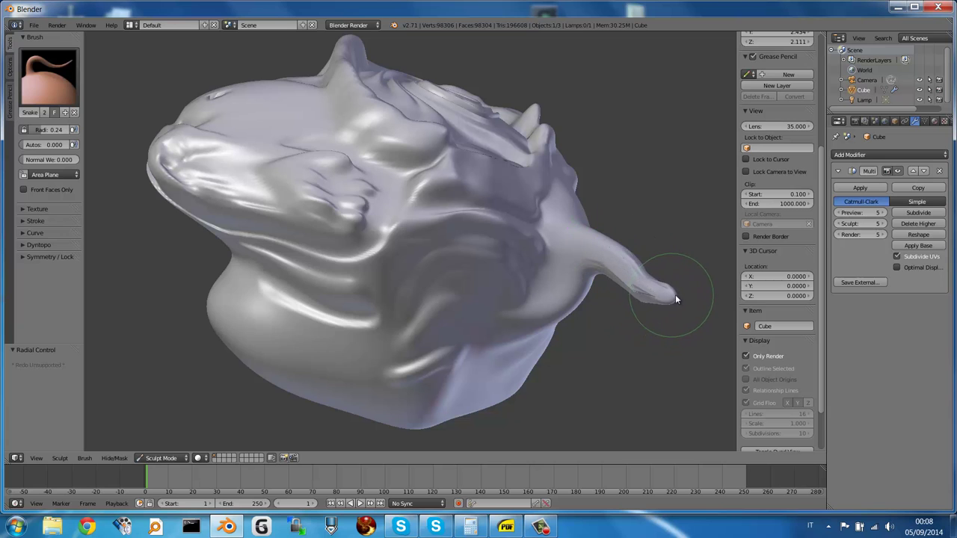
# Pull another spike from the right side and orbit around to check the spiral top.
pyautogui.moveTo(678, 287); pyautogui.dragTo(560, 257, button='middle')
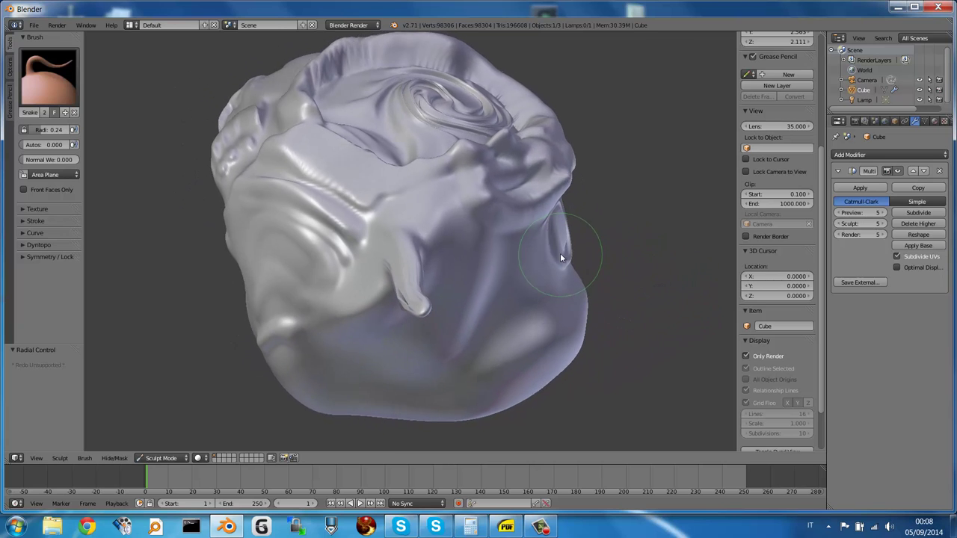
pyautogui.moveTo(398, 290); pyautogui.dragTo(399, 277)
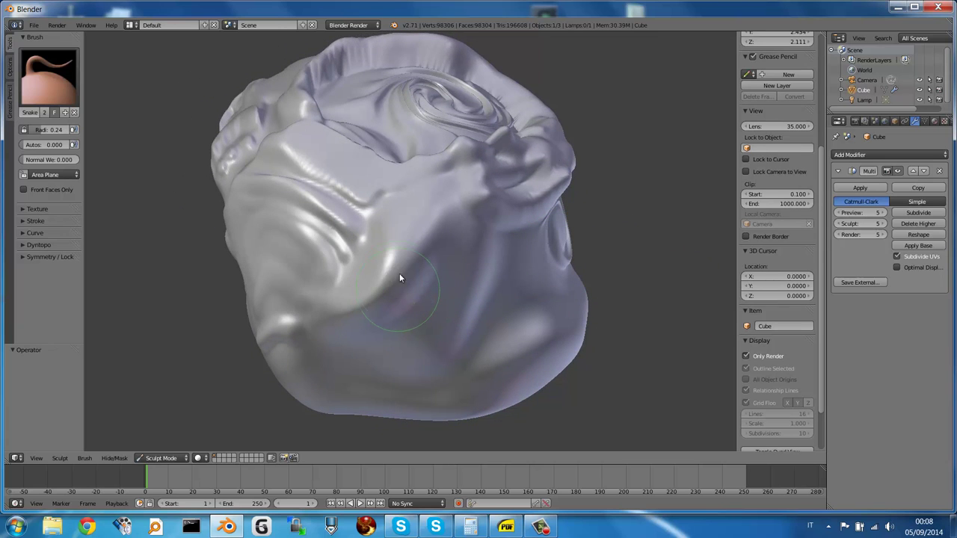
pyautogui.moveTo(399, 278); pyautogui.dragTo(535, 243, button='middle')
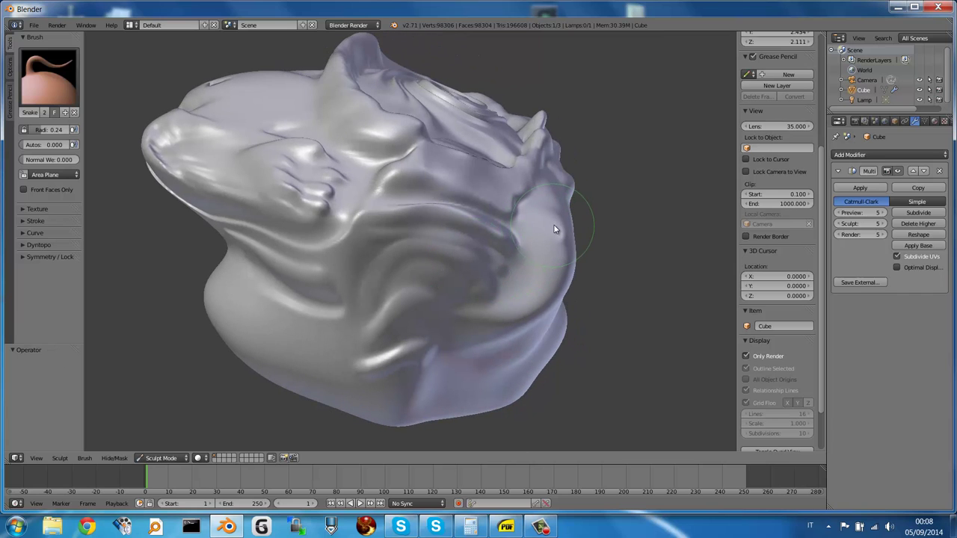
pyautogui.moveTo(554, 228); pyautogui.dragTo(600, 231)
pyautogui.moveTo(523, 222)
pyautogui.mouseDown(button='middle')
pyautogui.moveTo(483, 235)
pyautogui.moveTo(393, 160)
pyautogui.moveTo(374, 179)
pyautogui.moveTo(379, 266)
pyautogui.moveTo(366, 259)
pyautogui.moveTo(368, 237)
pyautogui.moveTo(245, 259)
pyautogui.moveTo(245, 244)
pyautogui.mouseUp(button='middle')
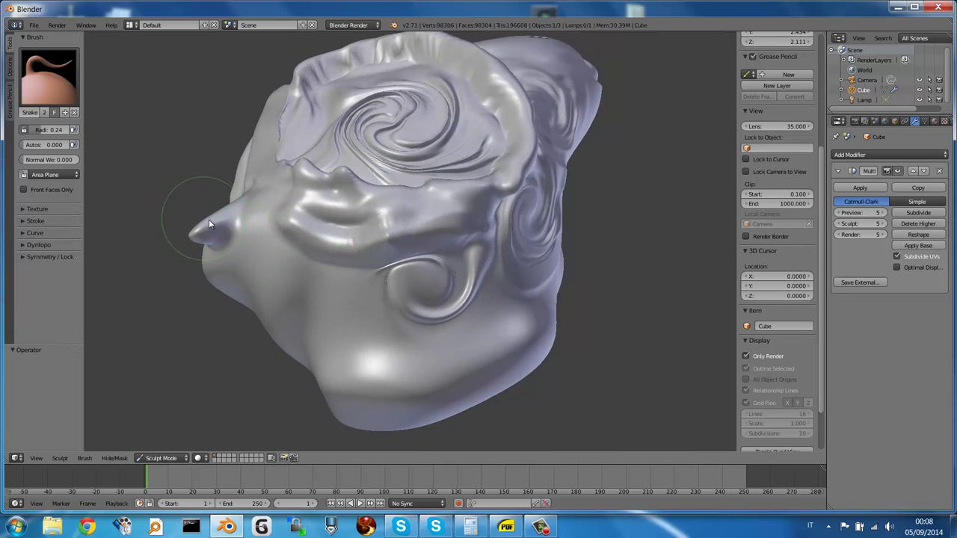
pyautogui.moveTo(209, 219); pyautogui.dragTo(446, 231, button='middle')
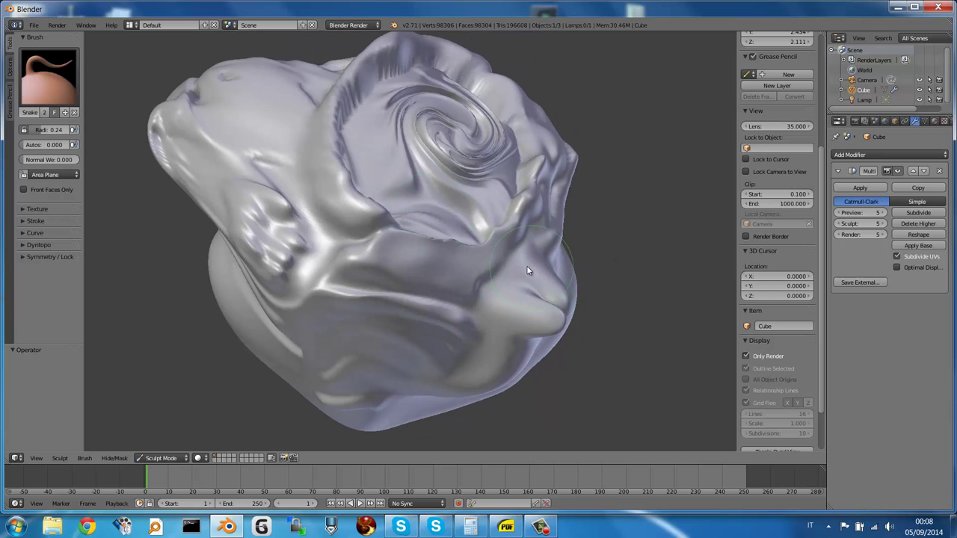
pyautogui.moveTo(530, 269)
pyautogui.mouseDown(button='middle')
pyautogui.moveTo(475, 250)
pyautogui.moveTo(458, 208)
pyautogui.moveTo(461, 183)
pyautogui.moveTo(465, 214)
pyautogui.moveTo(377, 213)
pyautogui.moveTo(408, 218)
pyautogui.mouseUp(button='middle')
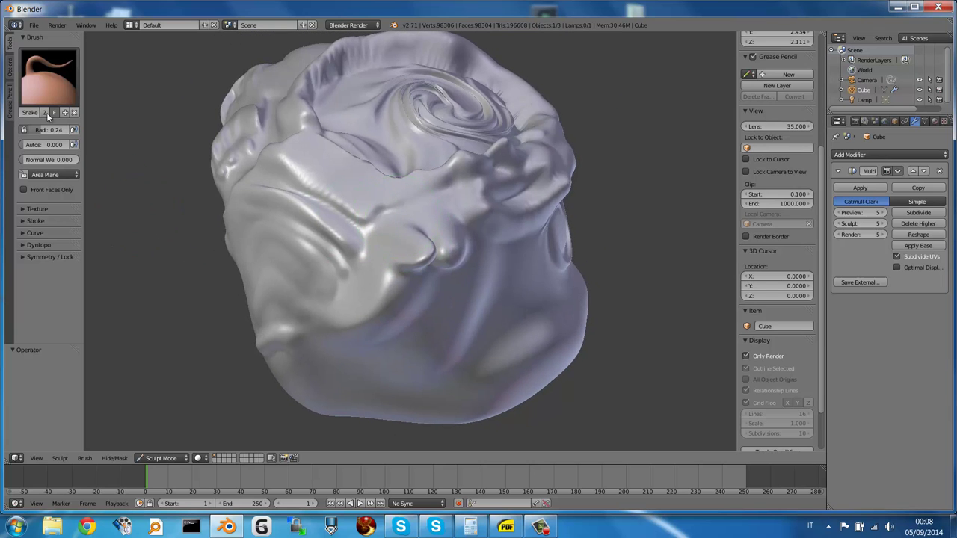
# Switch to the Twist brush and wring the face folds into wavy shapes.
pyautogui.click(48, 78)
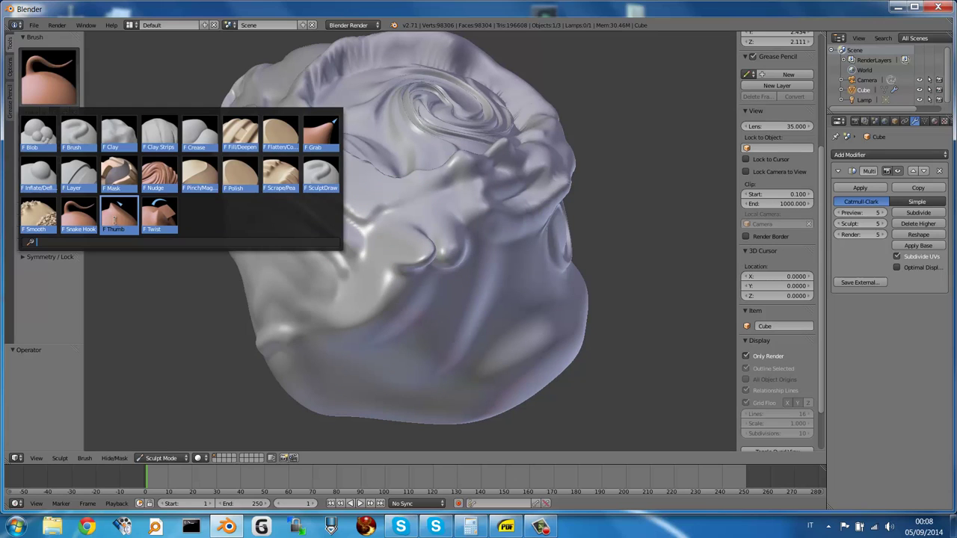
pyautogui.click(159, 215)
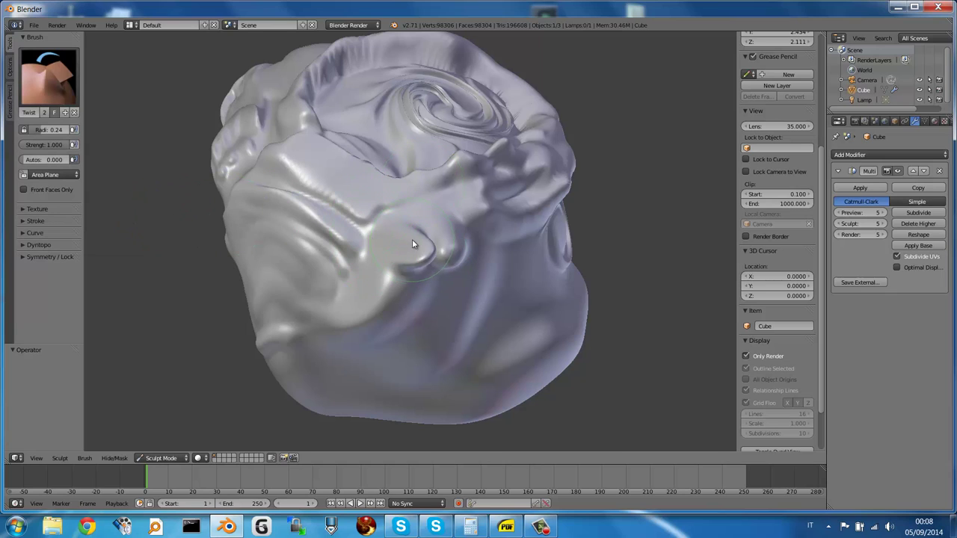
pyautogui.moveTo(412, 244)
pyautogui.mouseDown()
pyautogui.moveTo(401, 249)
pyautogui.moveTo(430, 265)
pyautogui.moveTo(404, 260)
pyautogui.mouseUp()
pyautogui.moveTo(329, 243); pyautogui.dragTo(329, 238)
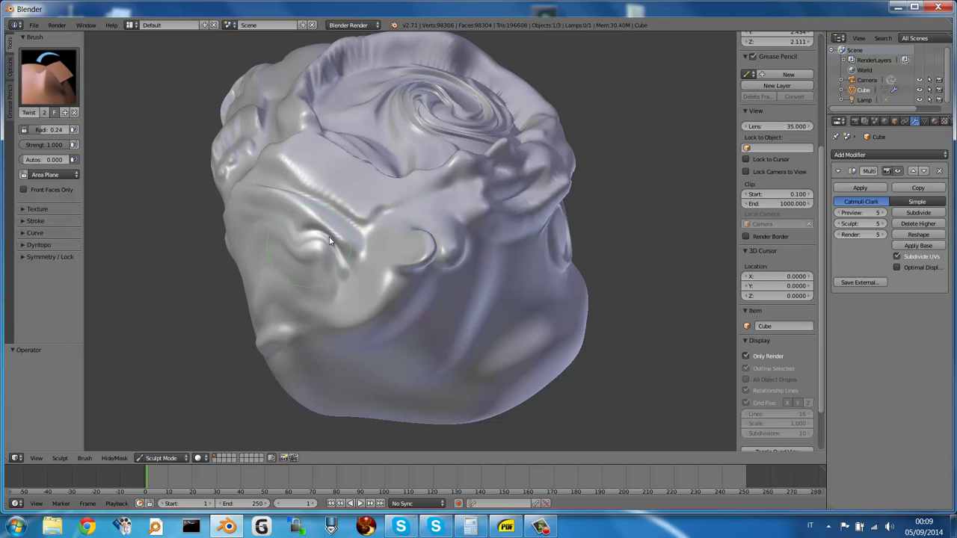
pyautogui.moveTo(304, 203)
pyautogui.mouseDown()
pyautogui.moveTo(296, 182)
pyautogui.moveTo(279, 186)
pyautogui.mouseUp()
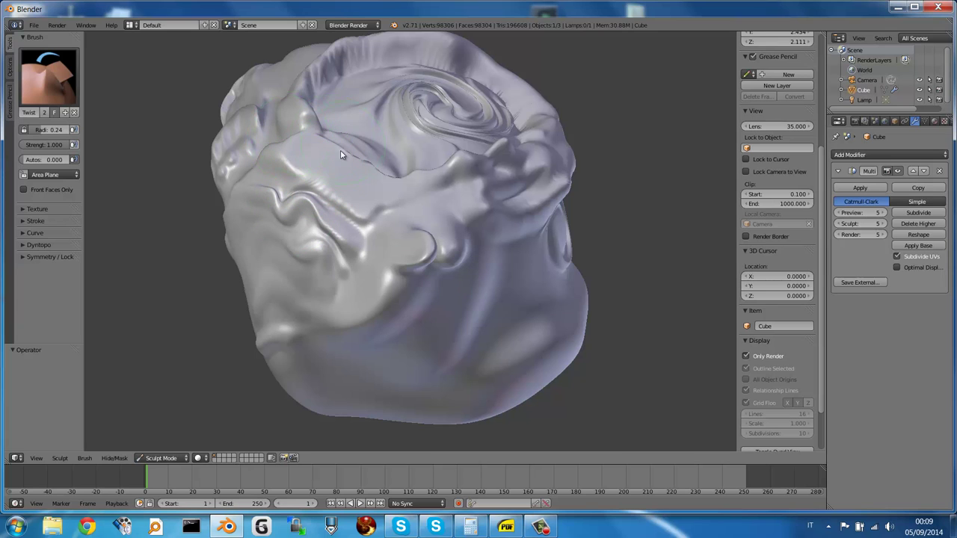
# Twist the surface near the brow and across the head's centre.
pyautogui.moveTo(341, 155); pyautogui.dragTo(360, 164, button='middle')
pyautogui.moveTo(314, 198)
pyautogui.mouseDown(button='middle')
pyautogui.moveTo(336, 198)
pyautogui.moveTo(291, 182)
pyautogui.mouseUp(button='middle')
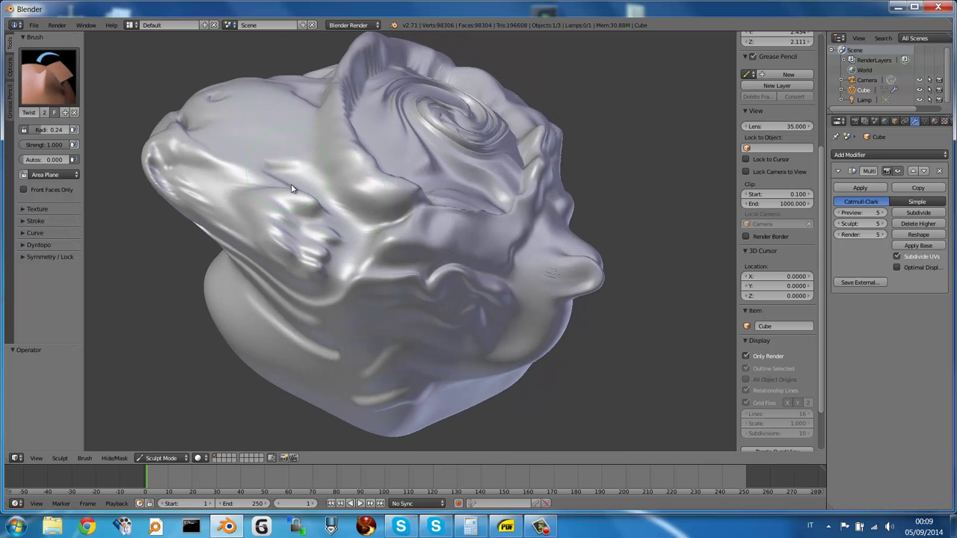
pyautogui.moveTo(291, 188); pyautogui.dragTo(305, 163)
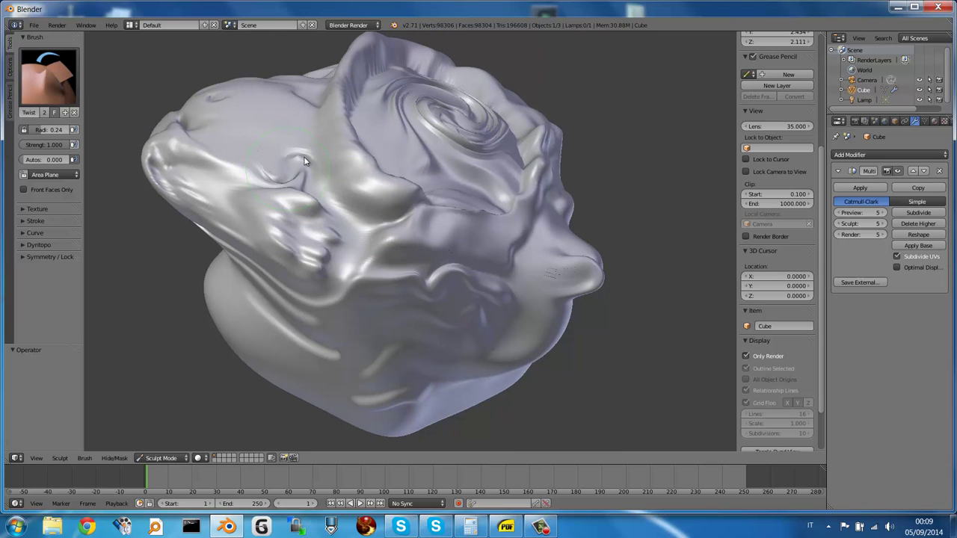
pyautogui.moveTo(363, 219)
pyautogui.mouseDown(button='middle')
pyautogui.moveTo(332, 160)
pyautogui.moveTo(351, 217)
pyautogui.mouseUp(button='middle')
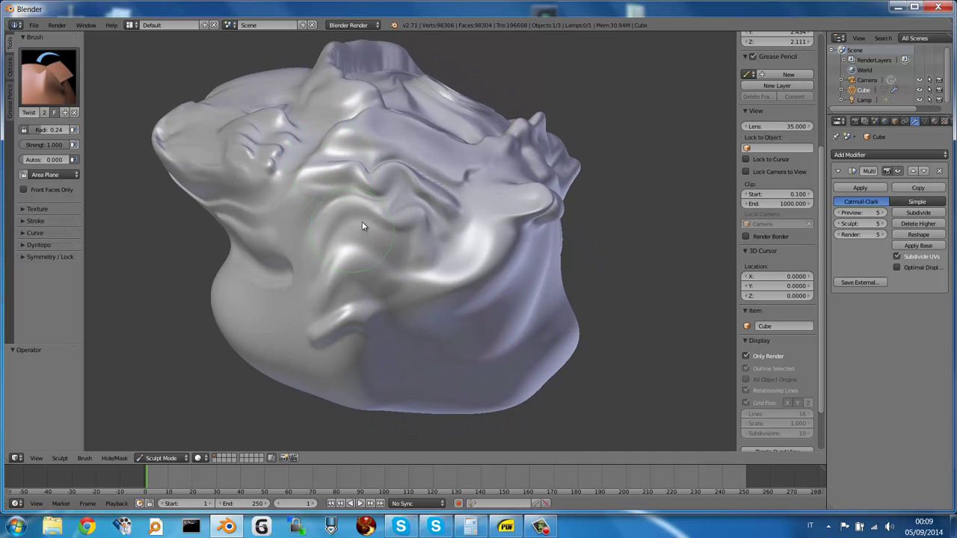
pyautogui.moveTo(348, 209); pyautogui.dragTo(416, 223)
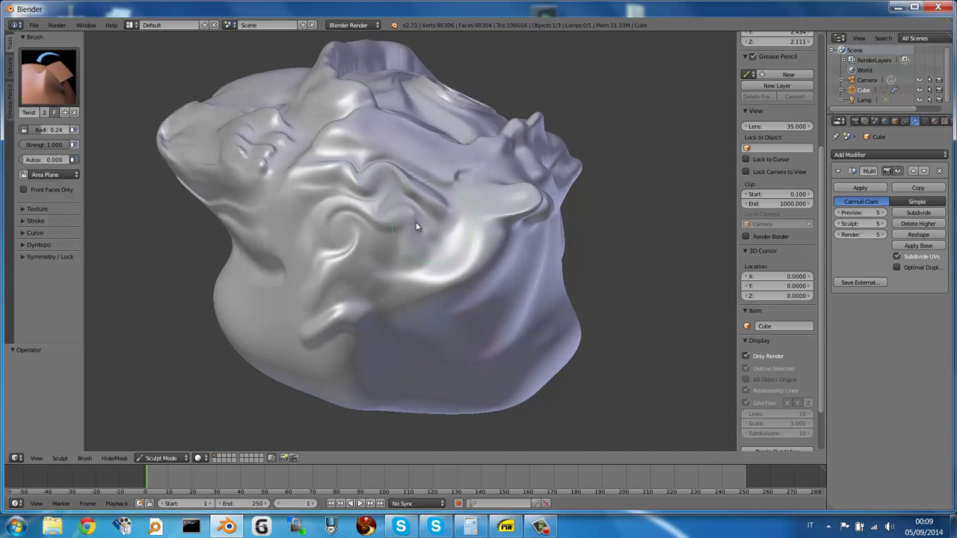
# Orbit around to inspect the swirls and add a small twist beside the main swirl.
pyautogui.moveTo(416, 222); pyautogui.dragTo(379, 232, button='middle')
pyautogui.moveTo(435, 203); pyautogui.dragTo(372, 220, button='middle')
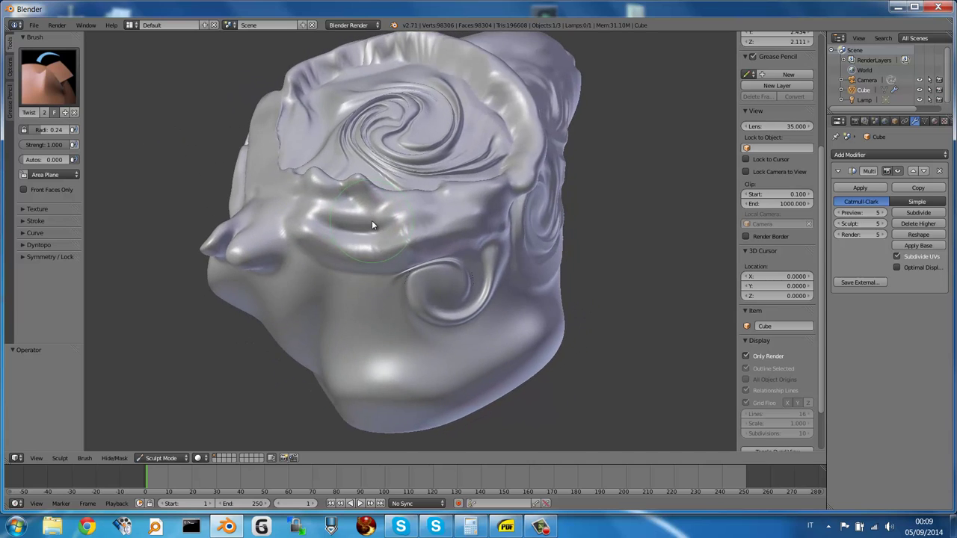
pyautogui.moveTo(400, 191)
pyautogui.mouseDown(button='middle')
pyautogui.moveTo(406, 257)
pyautogui.moveTo(489, 256)
pyautogui.moveTo(455, 171)
pyautogui.mouseUp(button='middle')
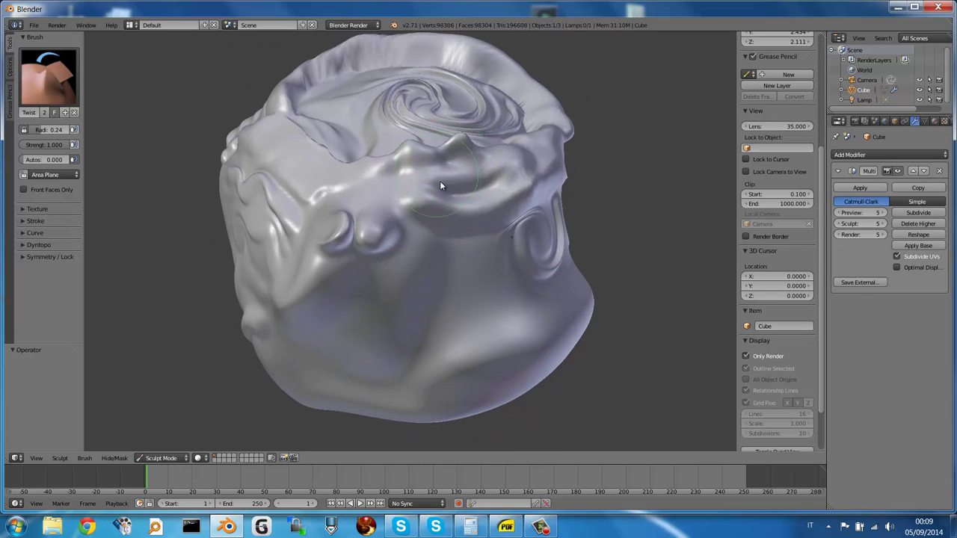
pyautogui.moveTo(410, 213)
pyautogui.mouseDown(button='middle')
pyautogui.moveTo(519, 211)
pyautogui.moveTo(451, 216)
pyautogui.mouseUp(button='middle')
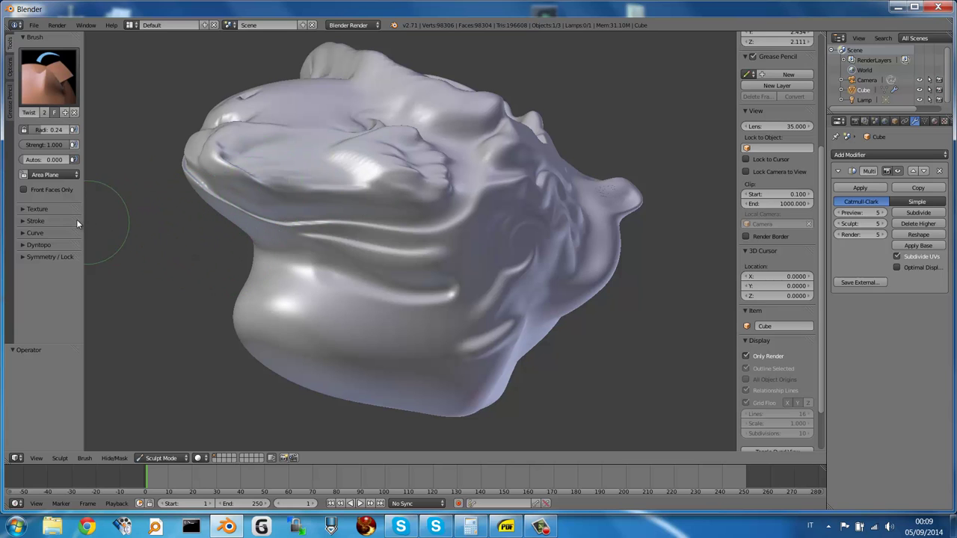
pyautogui.moveTo(413, 148)
pyautogui.mouseDown(button='middle')
pyautogui.moveTo(258, 202)
pyautogui.moveTo(411, 170)
pyautogui.moveTo(429, 232)
pyautogui.moveTo(430, 179)
pyautogui.moveTo(496, 239)
pyautogui.moveTo(419, 222)
pyautogui.moveTo(436, 144)
pyautogui.moveTo(499, 122)
pyautogui.moveTo(492, 139)
pyautogui.moveTo(483, 156)
pyautogui.moveTo(494, 73)
pyautogui.moveTo(482, 62)
pyautogui.mouseUp(button='middle')
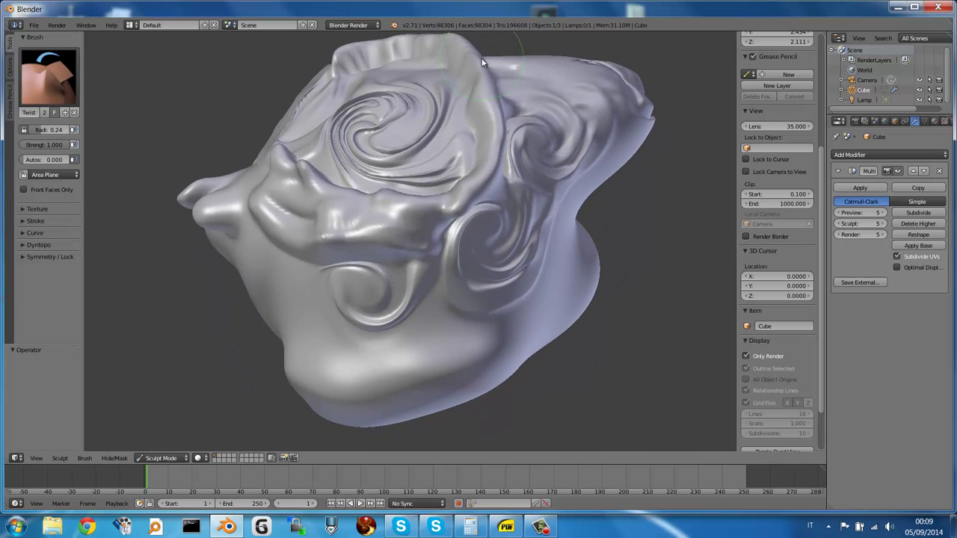
pyautogui.moveTo(402, 135)
pyautogui.mouseDown(button='middle')
pyautogui.moveTo(413, 195)
pyautogui.moveTo(336, 198)
pyautogui.mouseUp(button='middle')
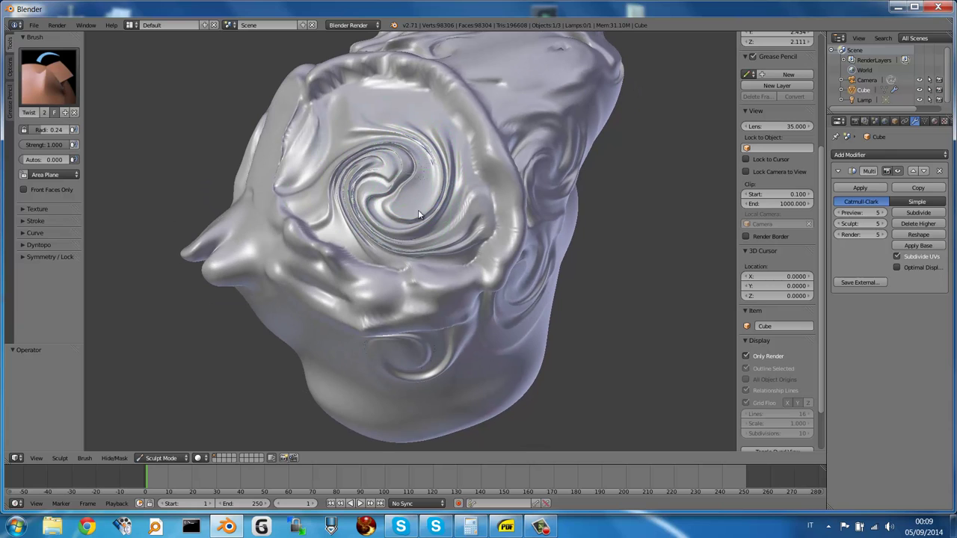
pyautogui.moveTo(439, 183)
pyautogui.mouseDown(button='middle')
pyautogui.moveTo(341, 112)
pyautogui.moveTo(414, 107)
pyautogui.moveTo(462, 118)
pyautogui.moveTo(424, 180)
pyautogui.mouseUp(button='middle')
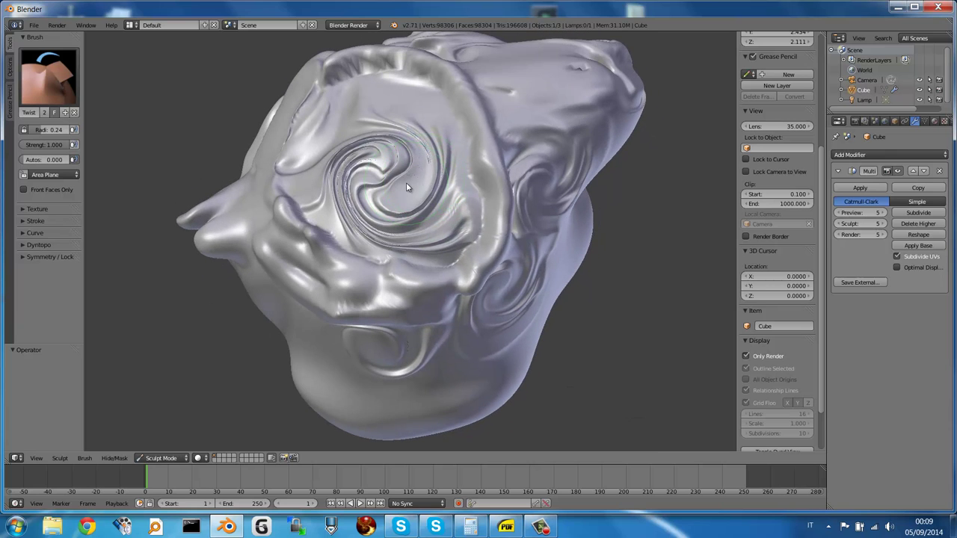
pyautogui.moveTo(406, 182)
pyautogui.mouseDown(button='middle')
pyautogui.moveTo(430, 110)
pyautogui.moveTo(401, 156)
pyautogui.moveTo(372, 149)
pyautogui.moveTo(389, 135)
pyautogui.moveTo(382, 170)
pyautogui.mouseUp(button='middle')
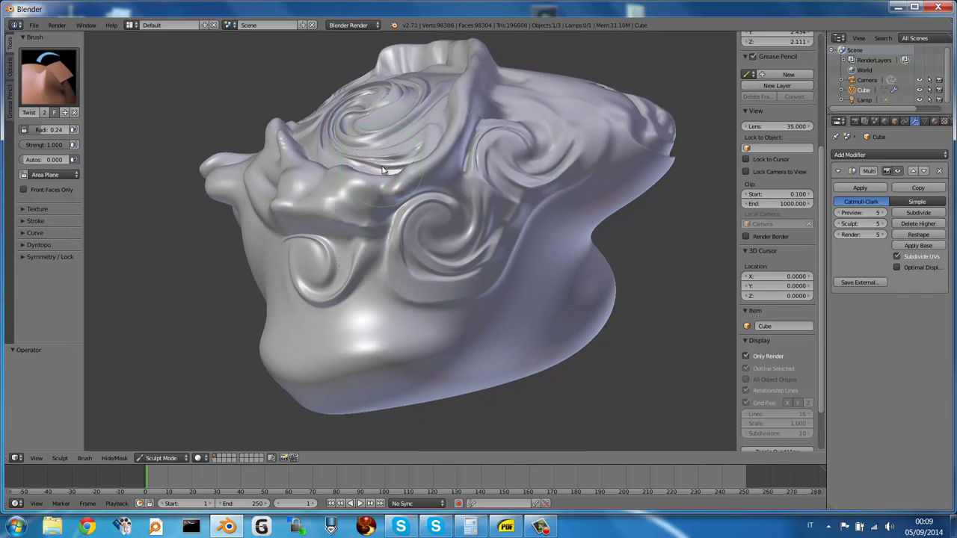
pyautogui.moveTo(394, 202); pyautogui.dragTo(401, 224)
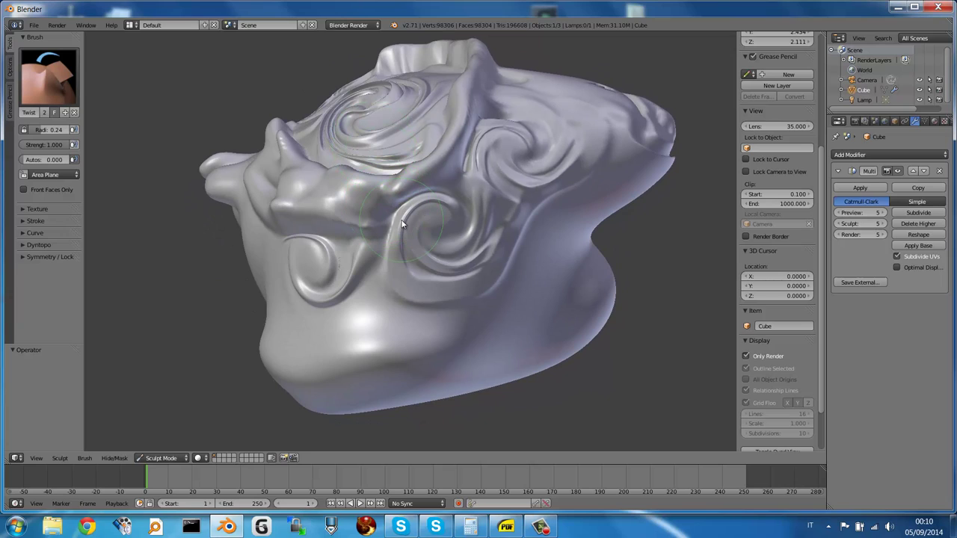